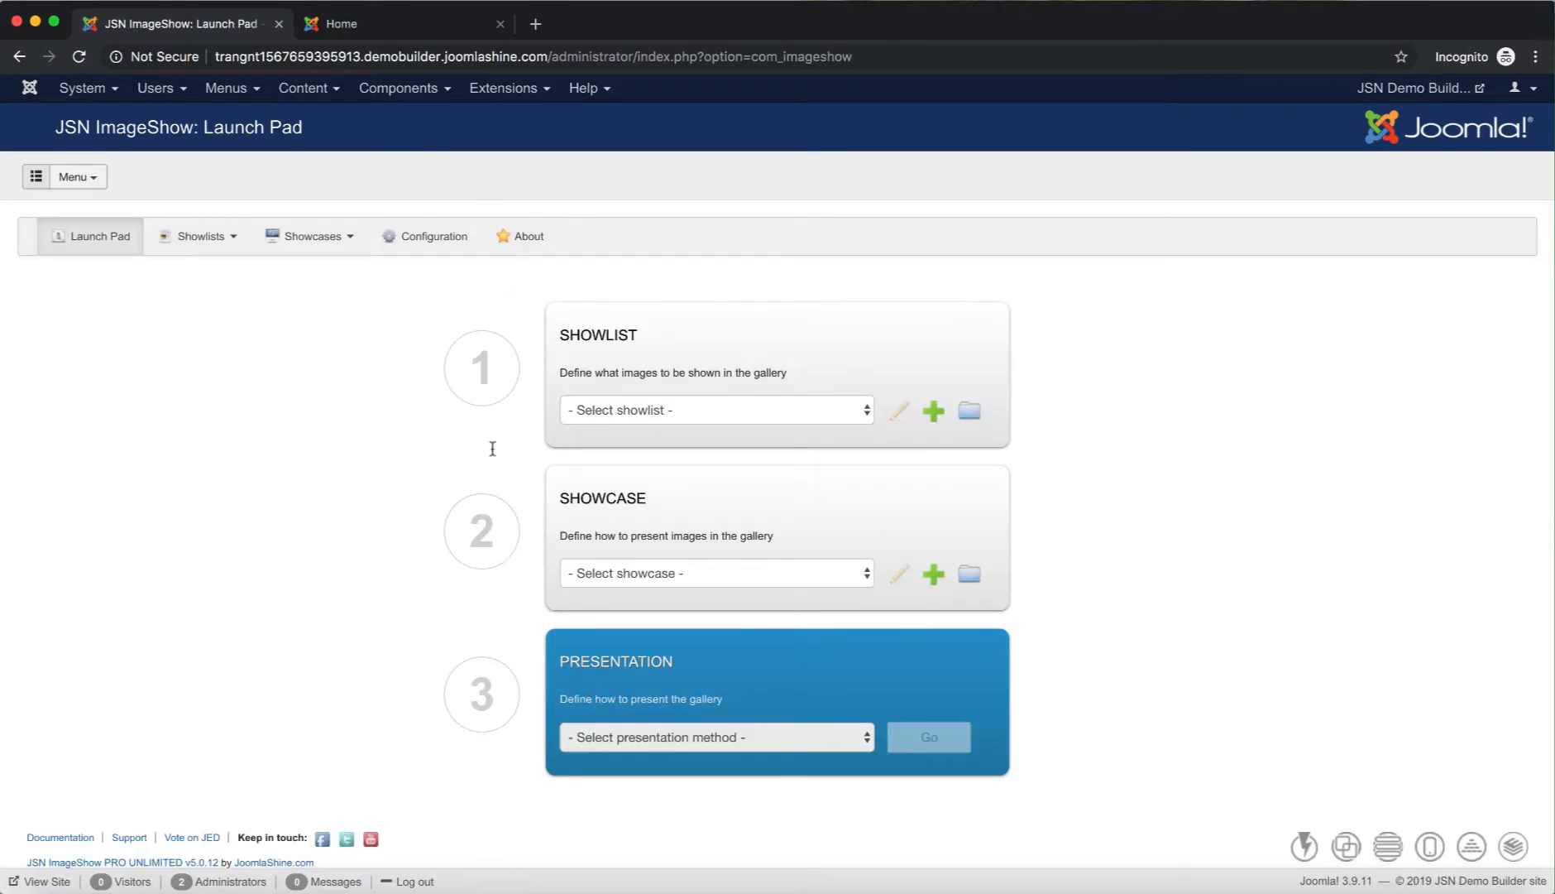
# - Choose Test as the showlist that supplies the gallery's images
pyautogui.tripleClick(304, 128)
pyautogui.moveTo(642, 333); pyautogui.dragTo(556, 335)
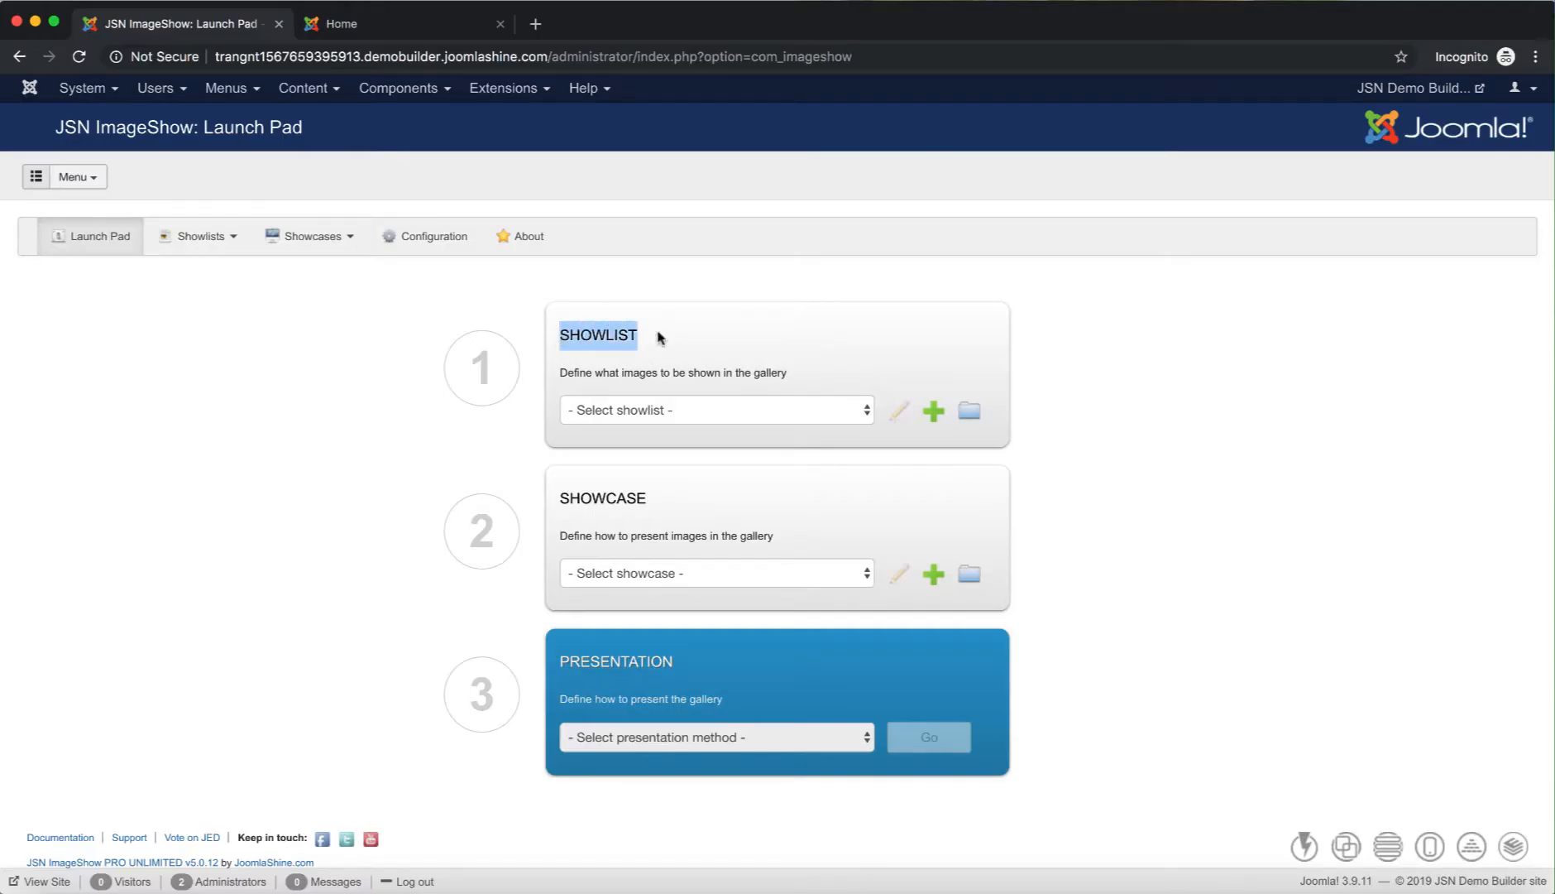
pyautogui.click(734, 350)
pyautogui.click(835, 413)
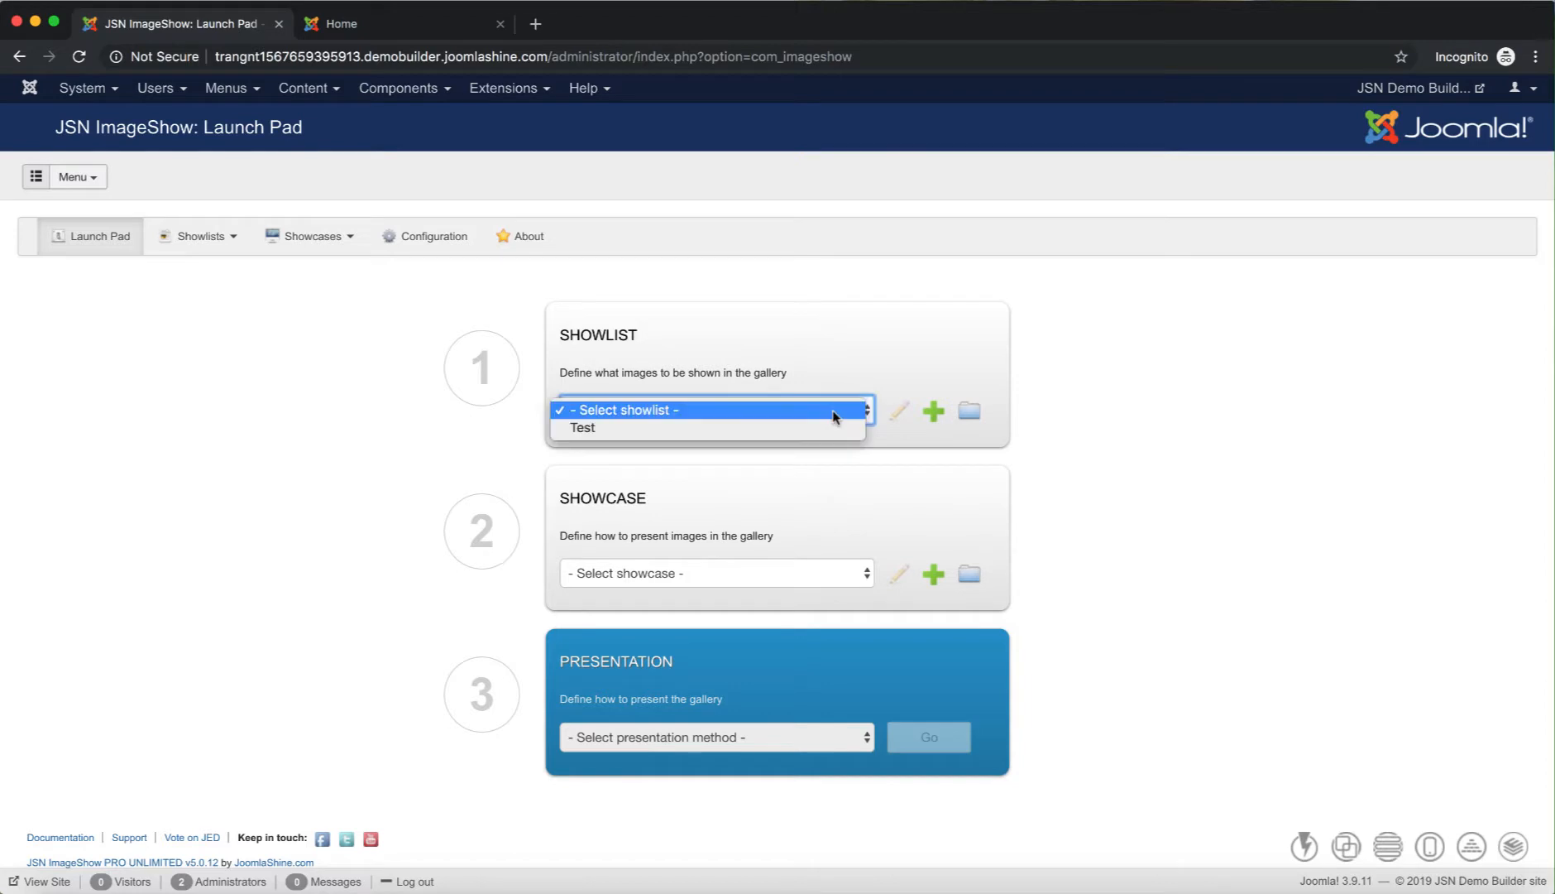
pyautogui.click(774, 427)
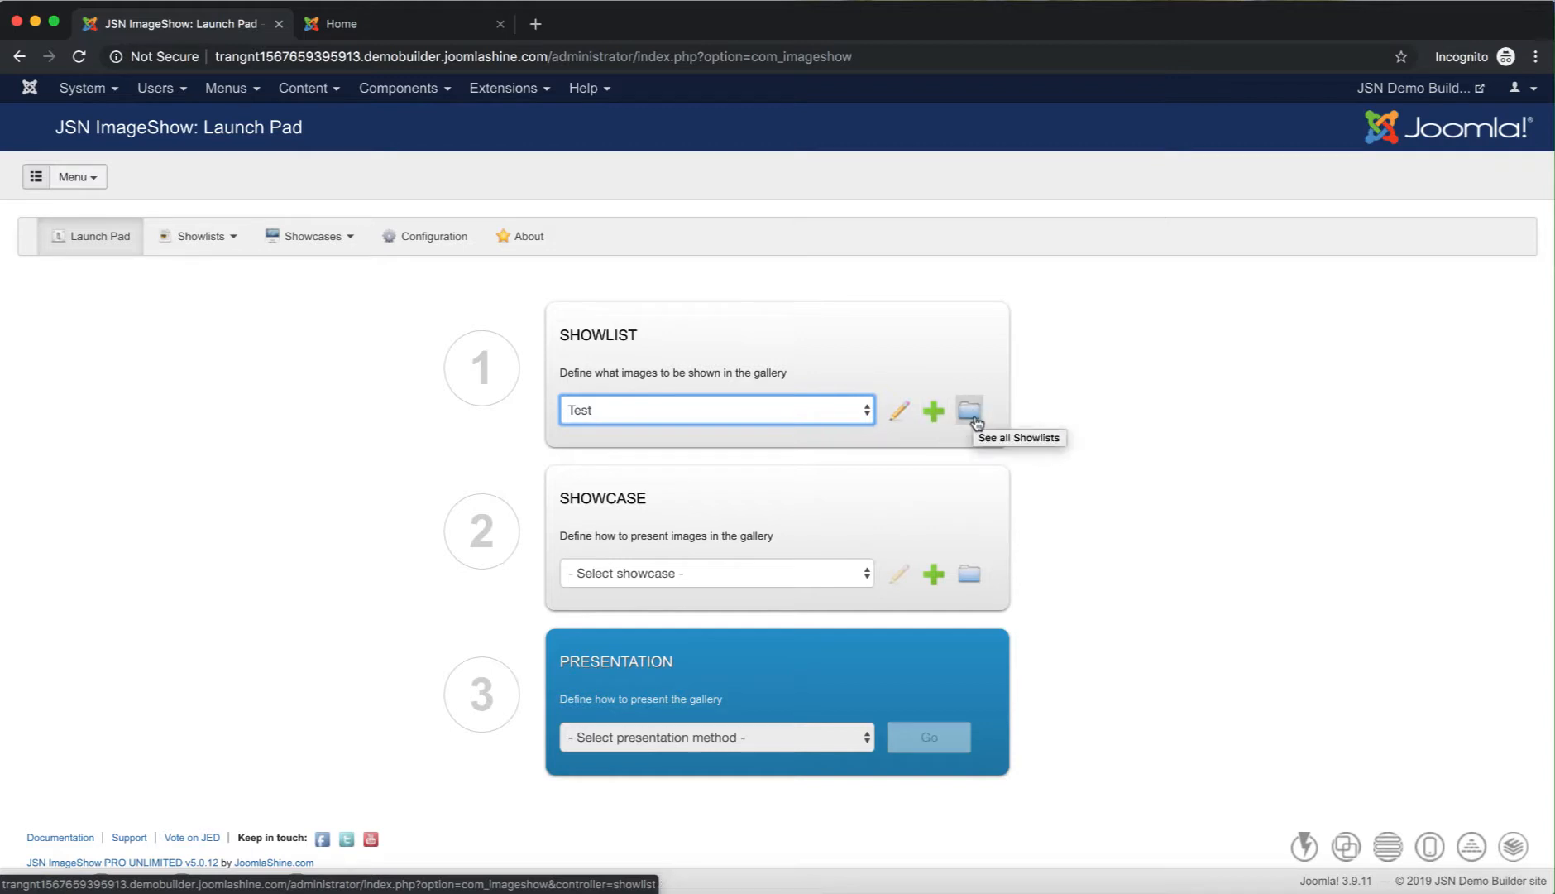
# - Look at the list of all showlists, then inspect the Test showlist's image source settings and close them without saving
pyautogui.click(977, 423)
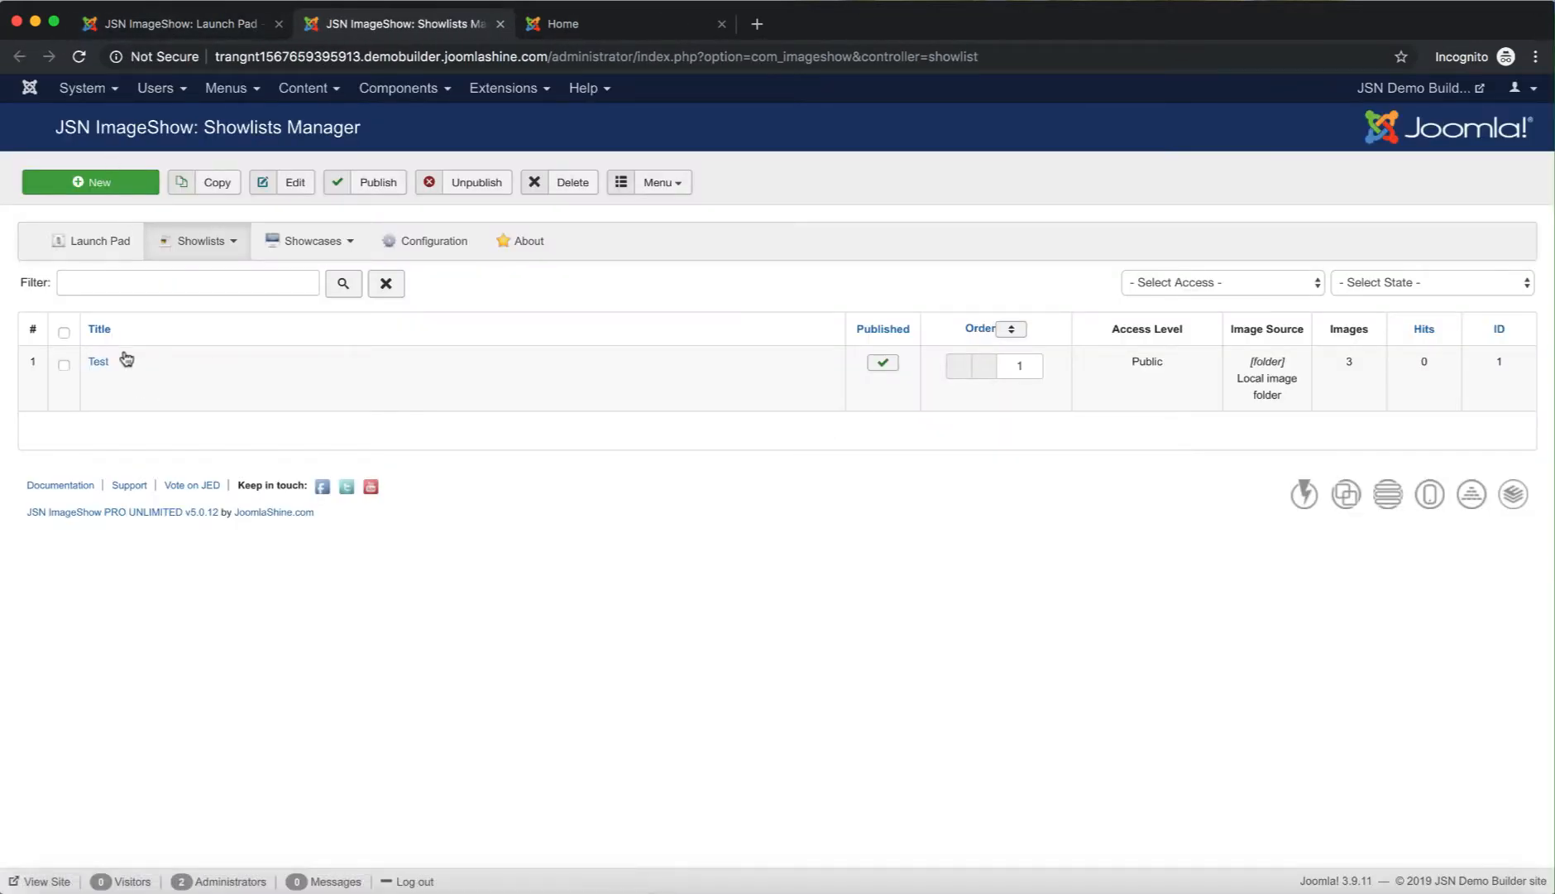
pyautogui.click(191, 24)
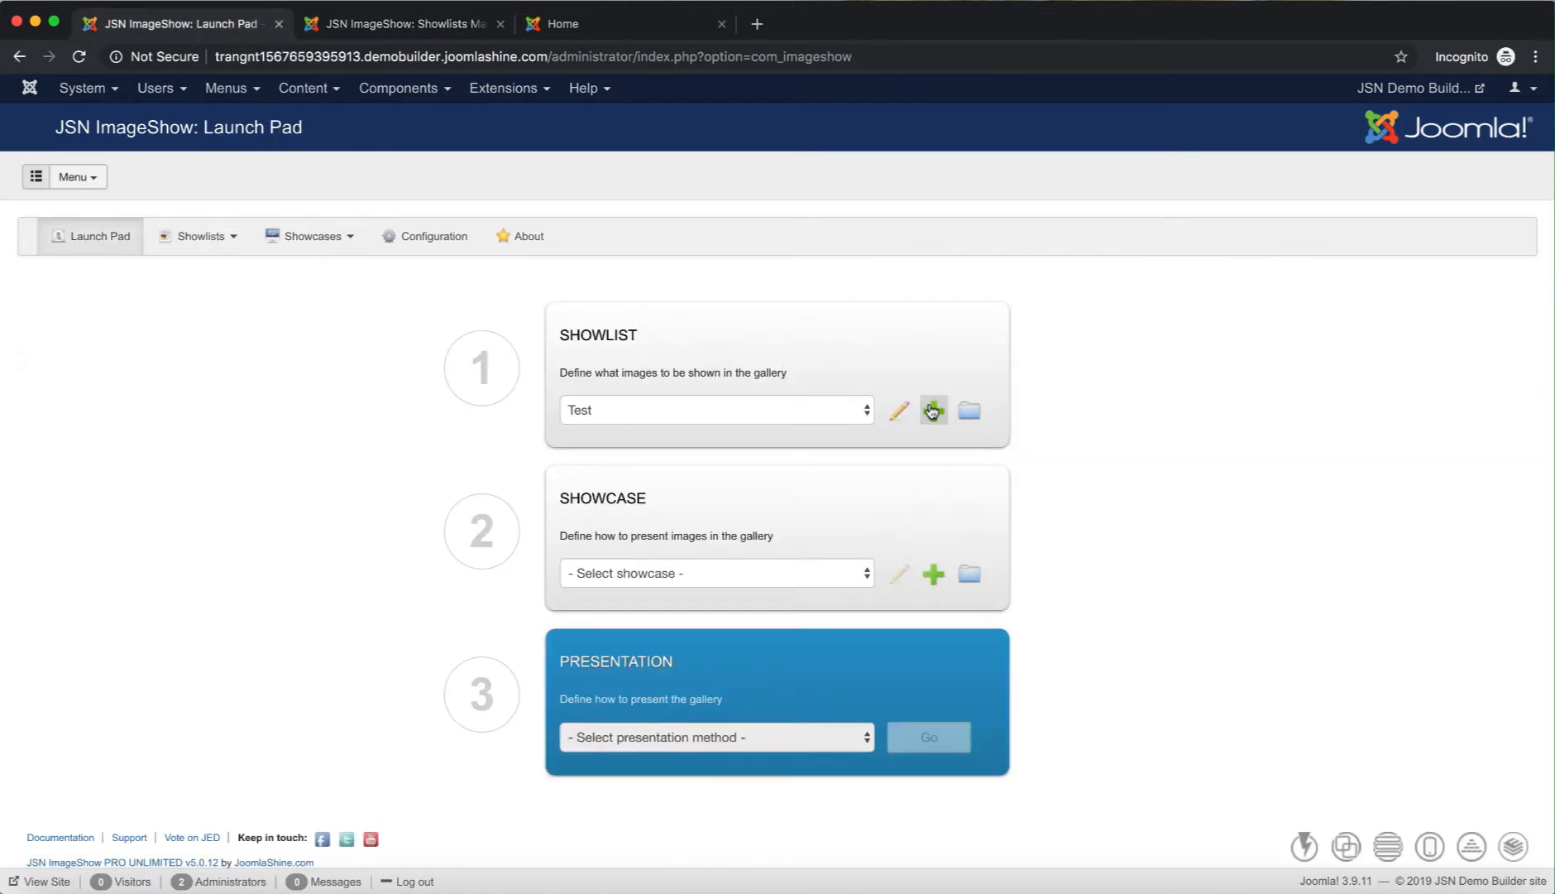
pyautogui.click(899, 411)
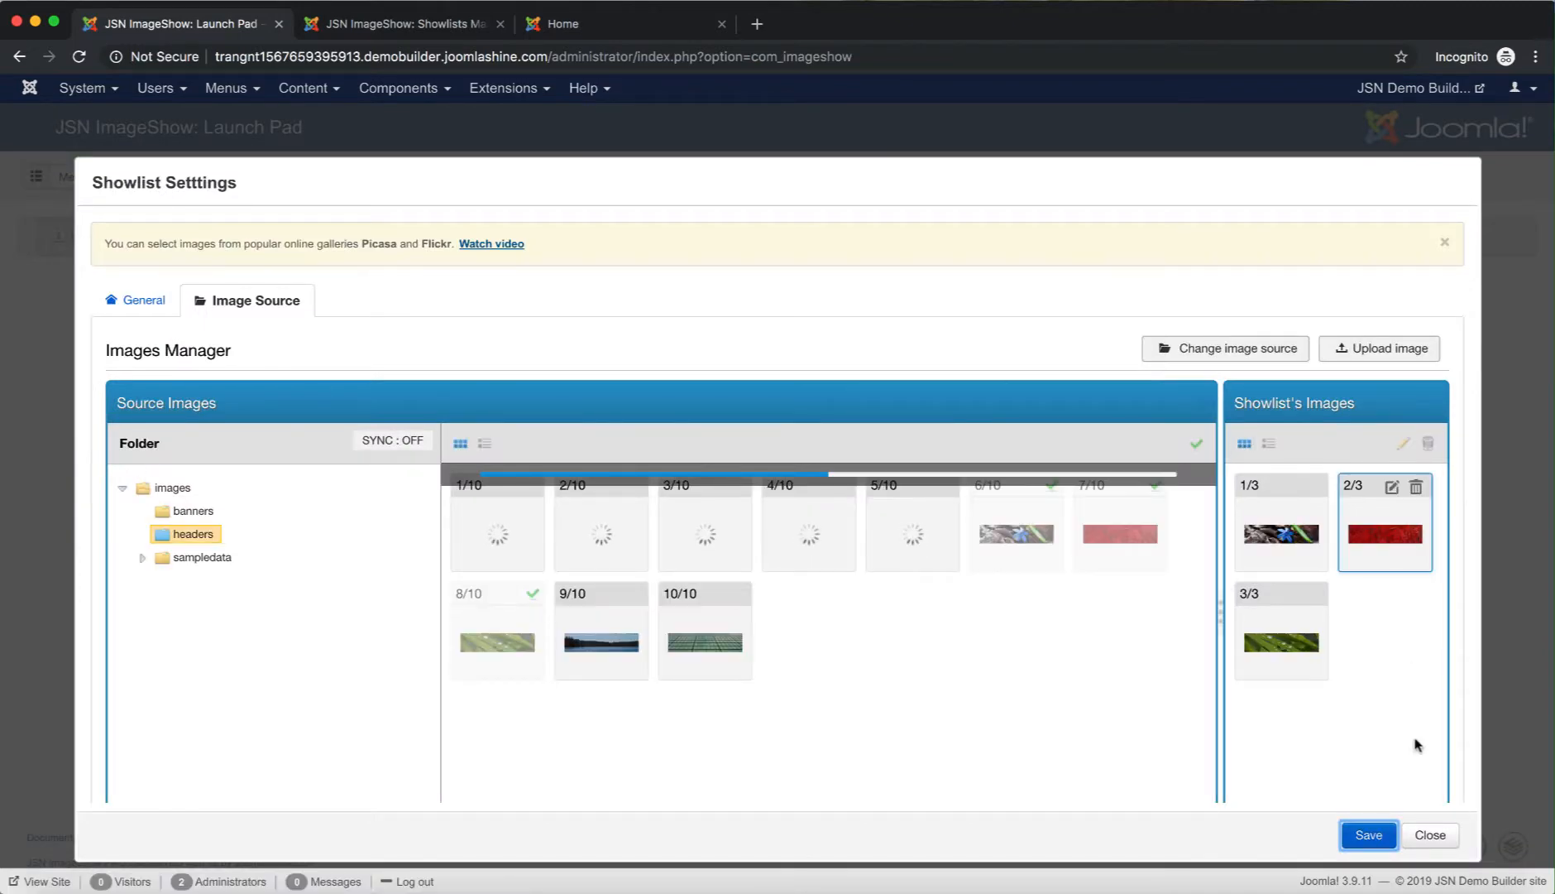
pyautogui.click(1423, 835)
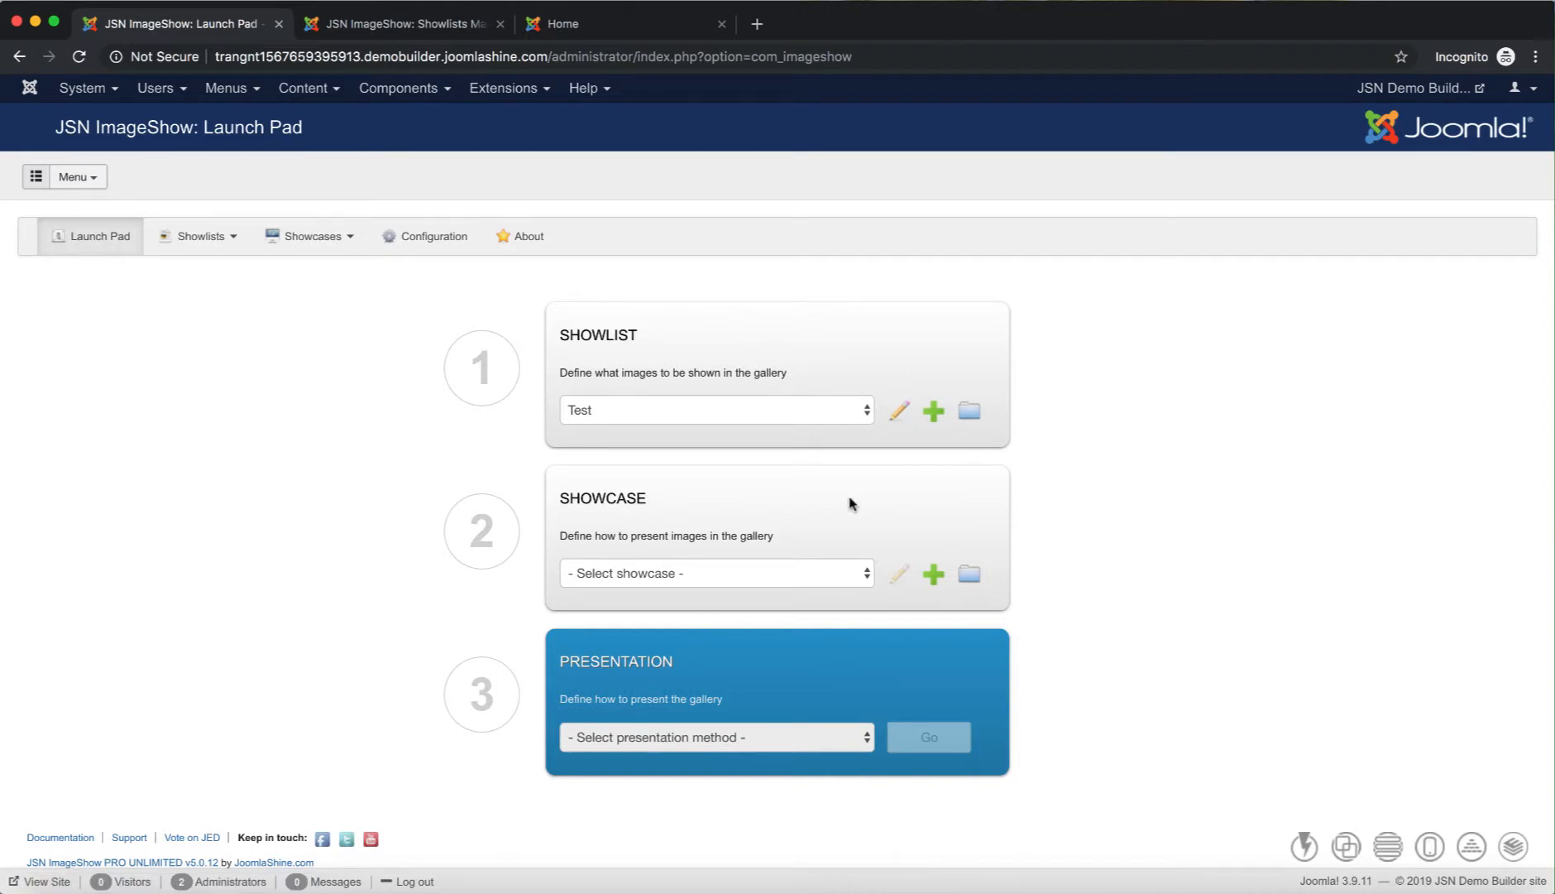
# - Choose Test as the showcase and view the blank settings for a new showcase without creating one
pyautogui.click(819, 572)
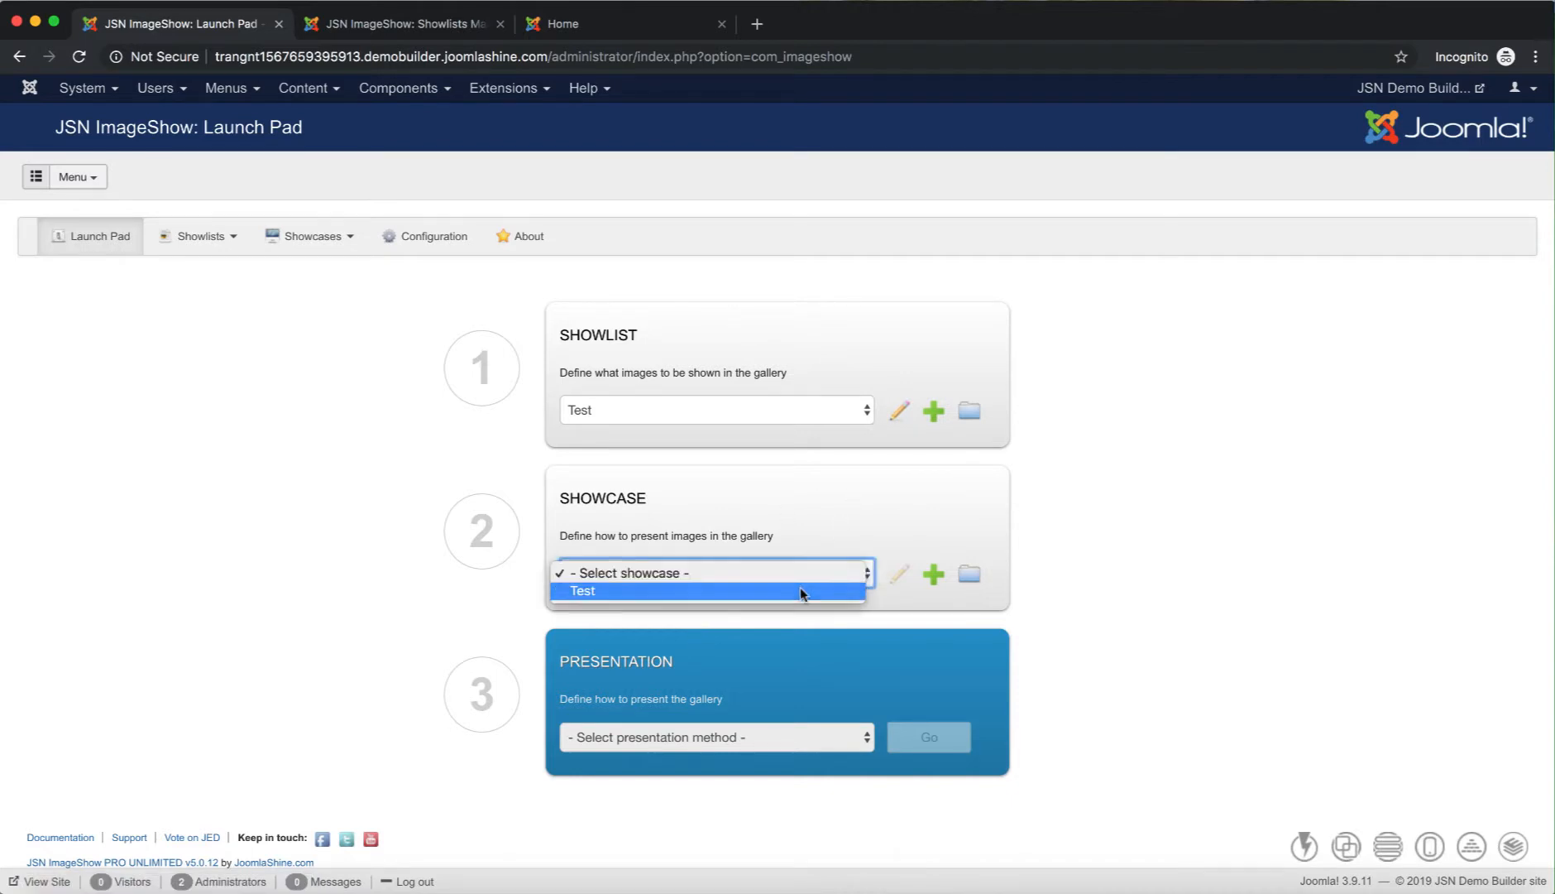
pyautogui.click(799, 589)
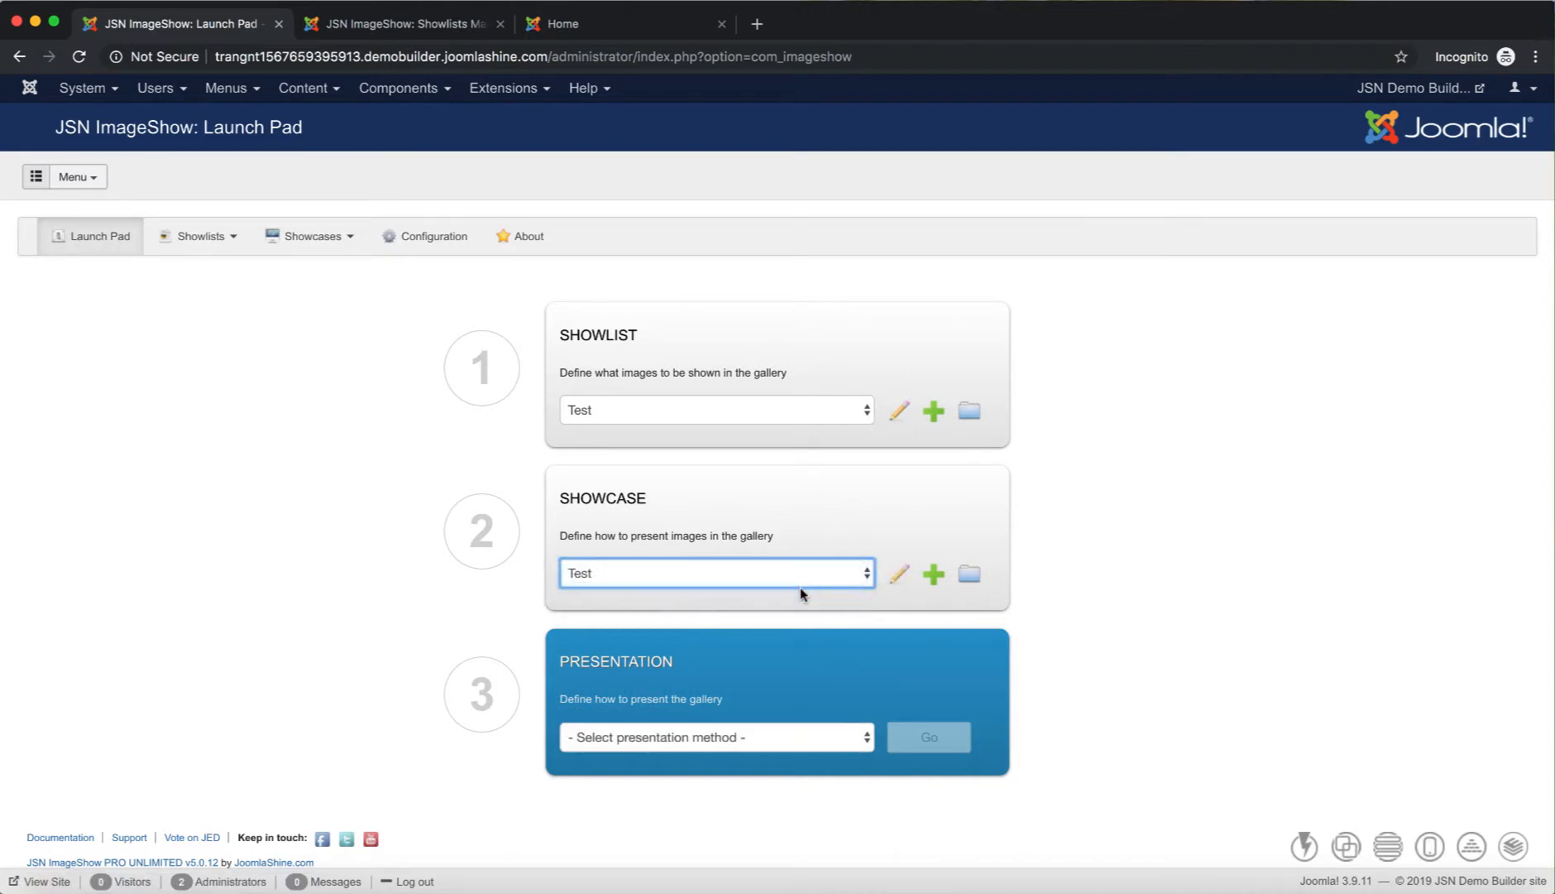
pyautogui.click(933, 574)
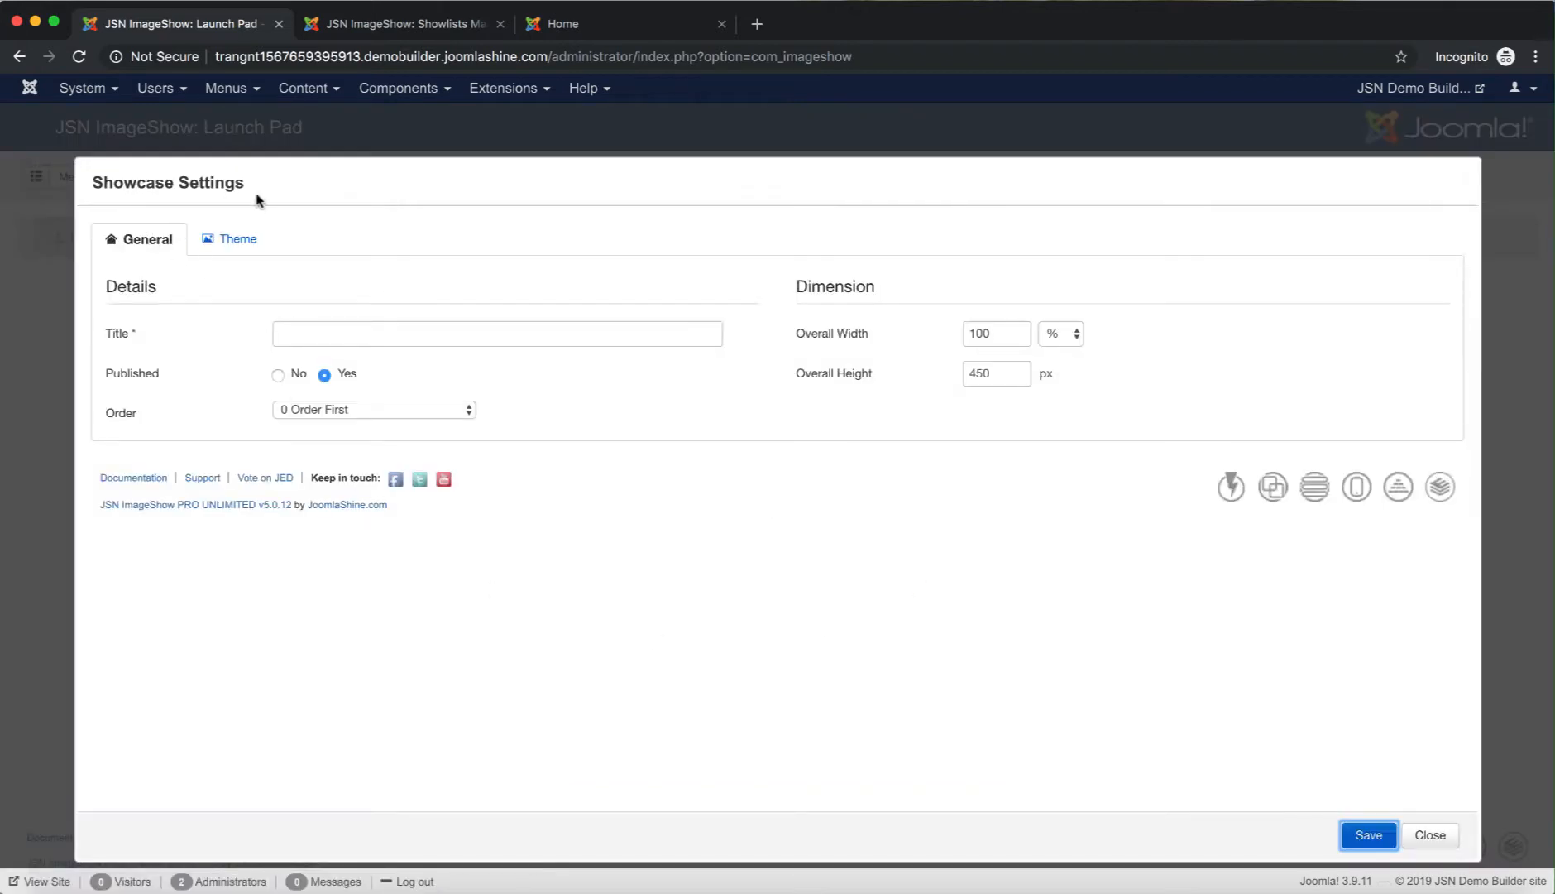
pyautogui.click(1442, 837)
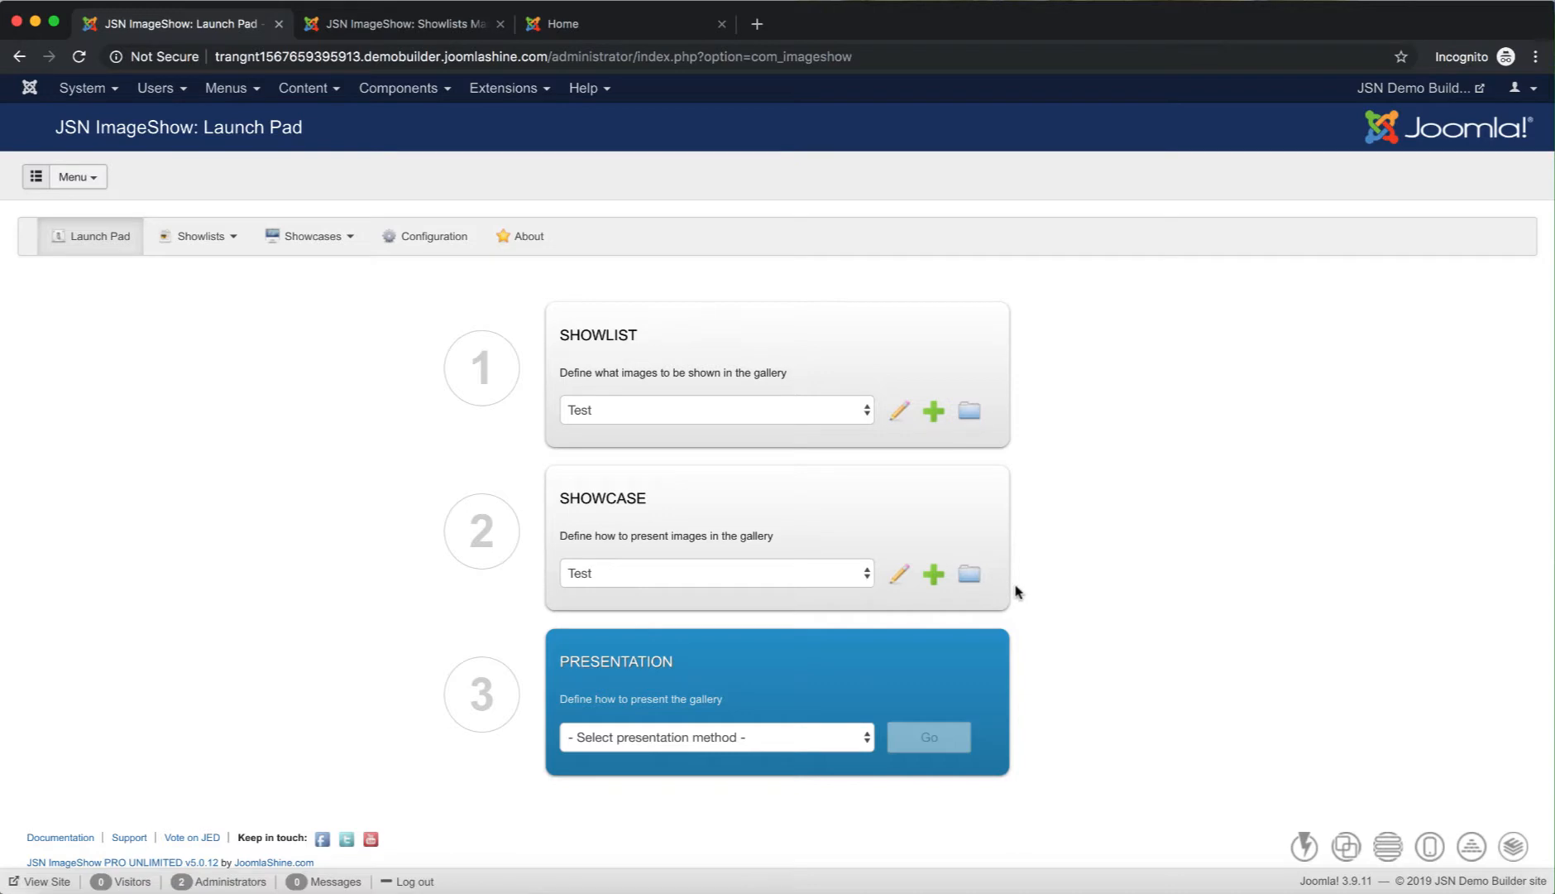
# - Present the gallery via a menu item (component) in the Main Menu and proceed to the new menu item form
pyautogui.moveTo(696, 666); pyautogui.dragTo(556, 662)
pyautogui.click(708, 662)
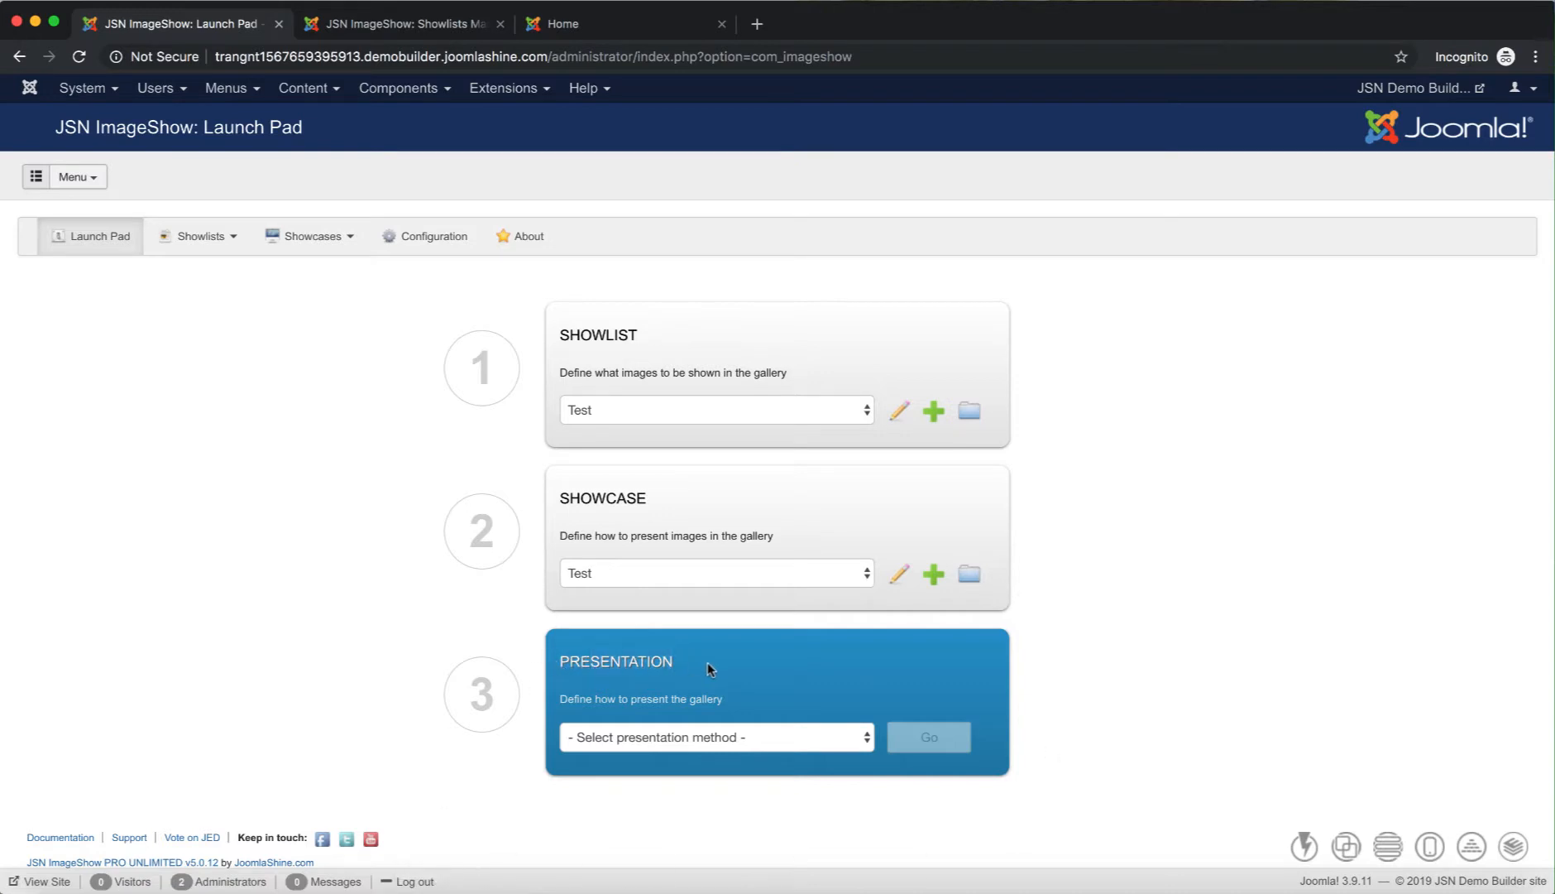
pyautogui.click(818, 753)
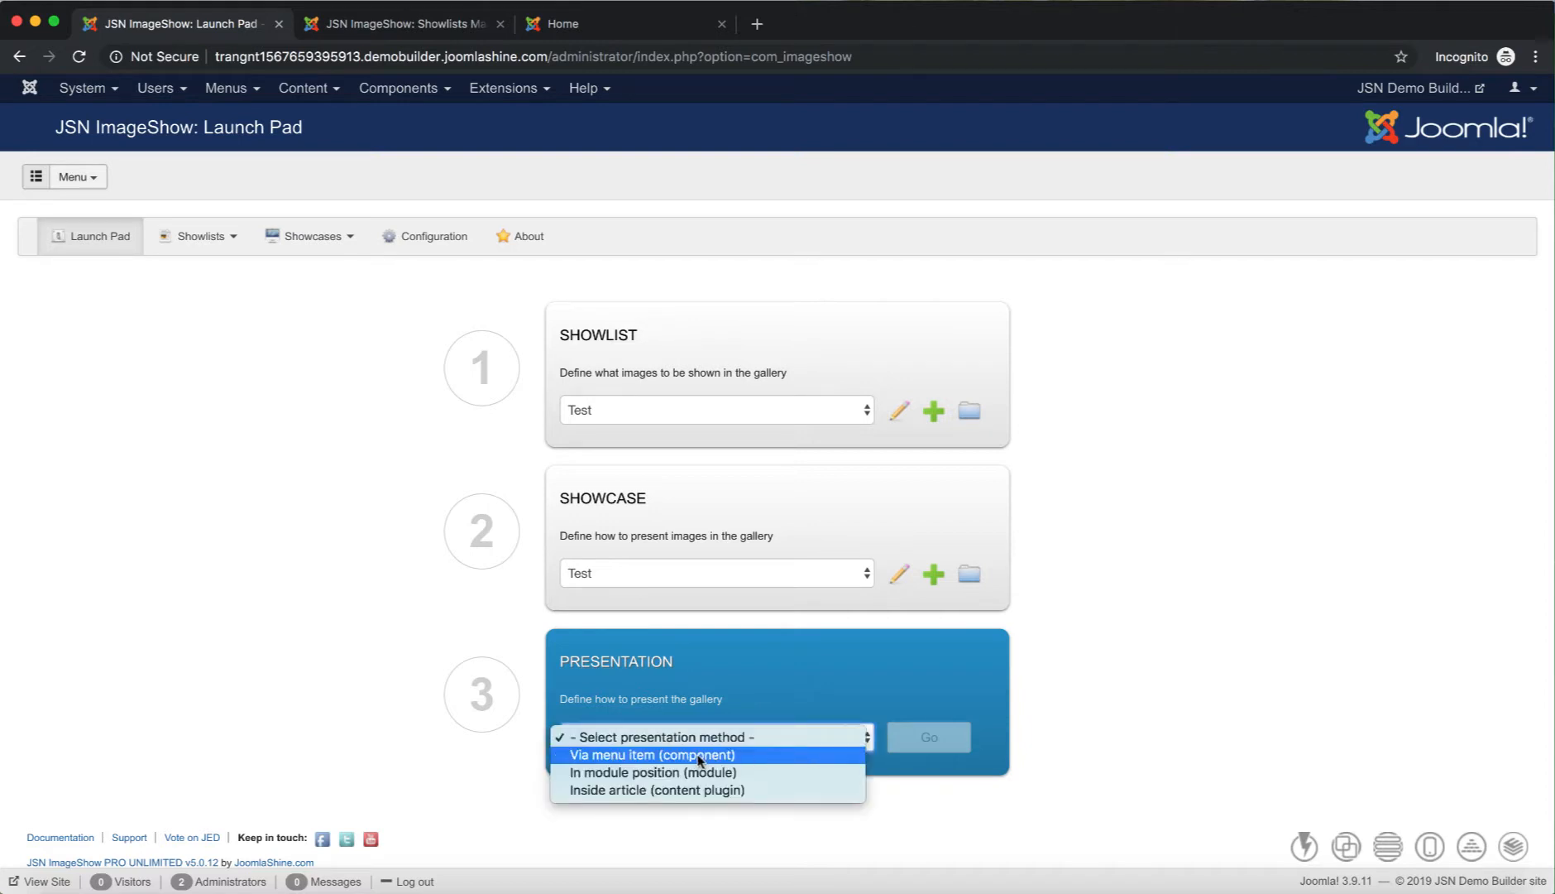
pyautogui.click(753, 755)
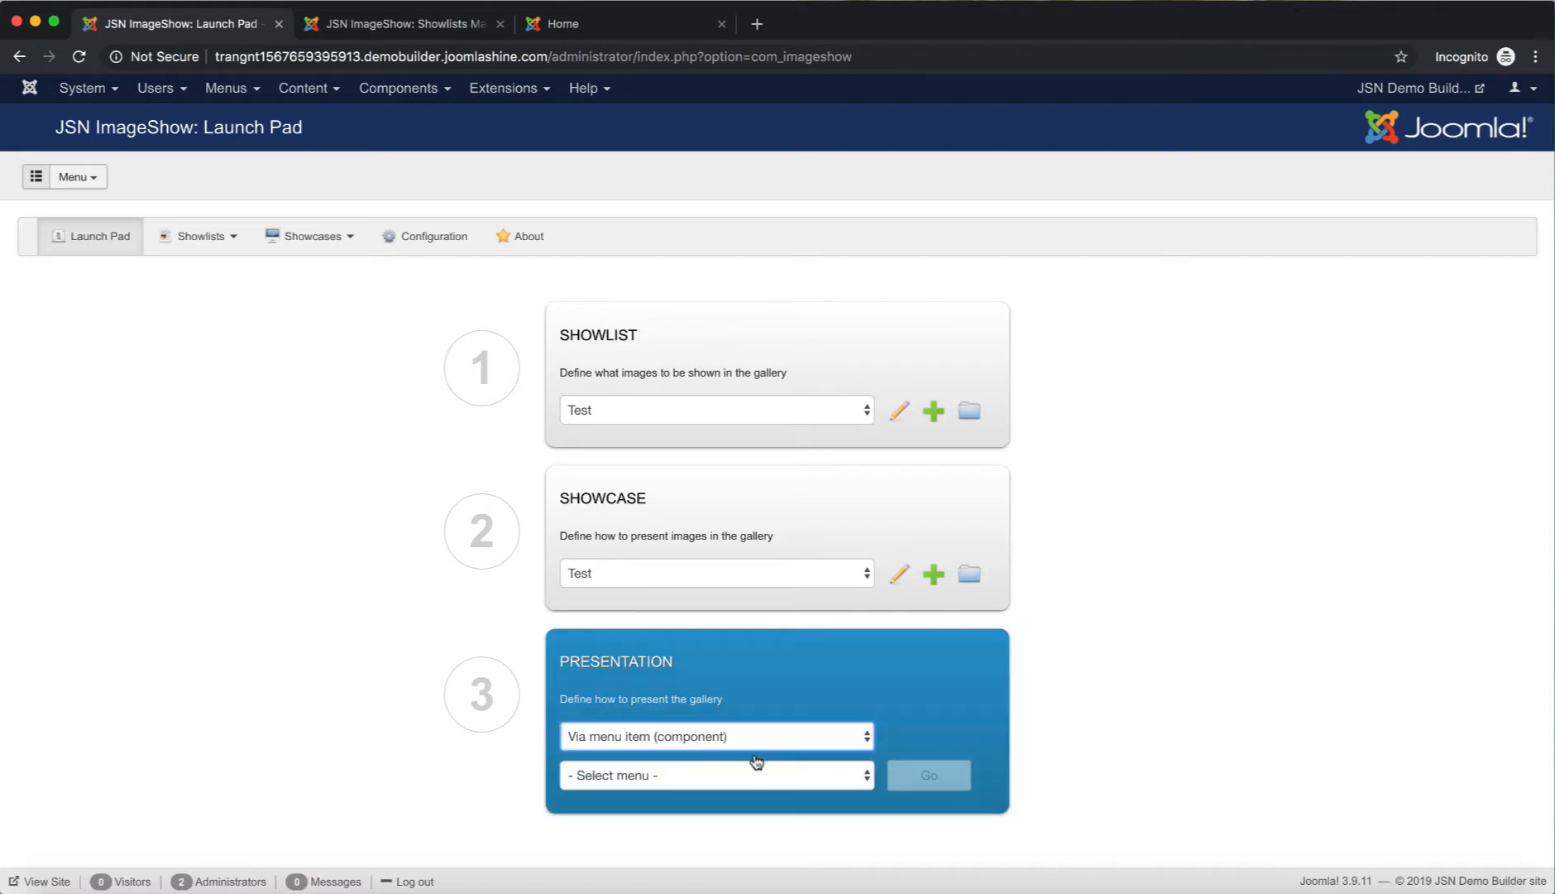
pyautogui.click(844, 773)
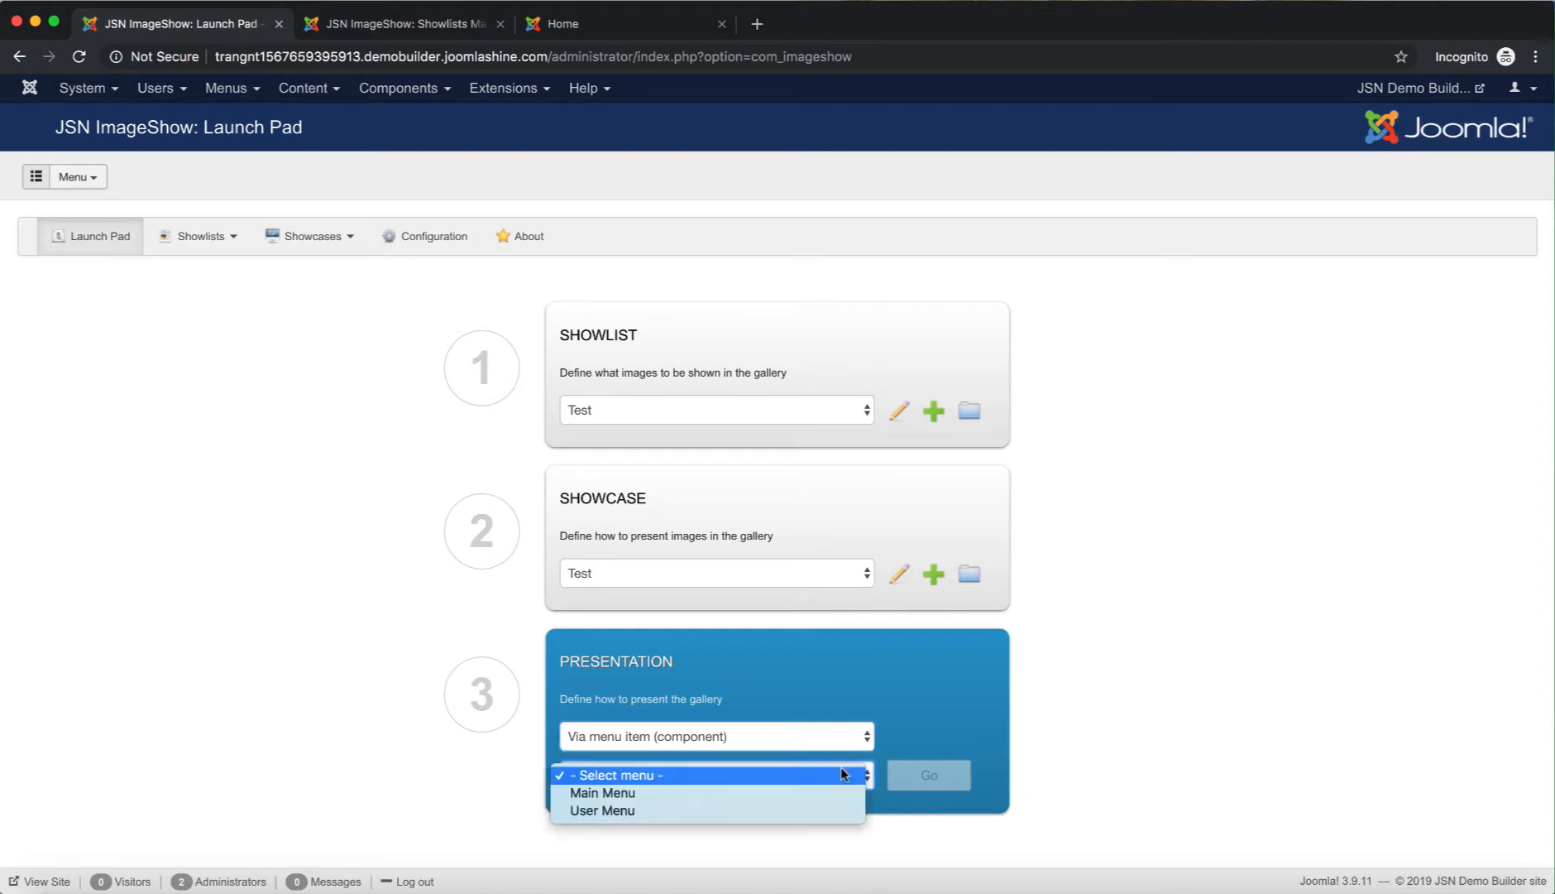
pyautogui.click(736, 797)
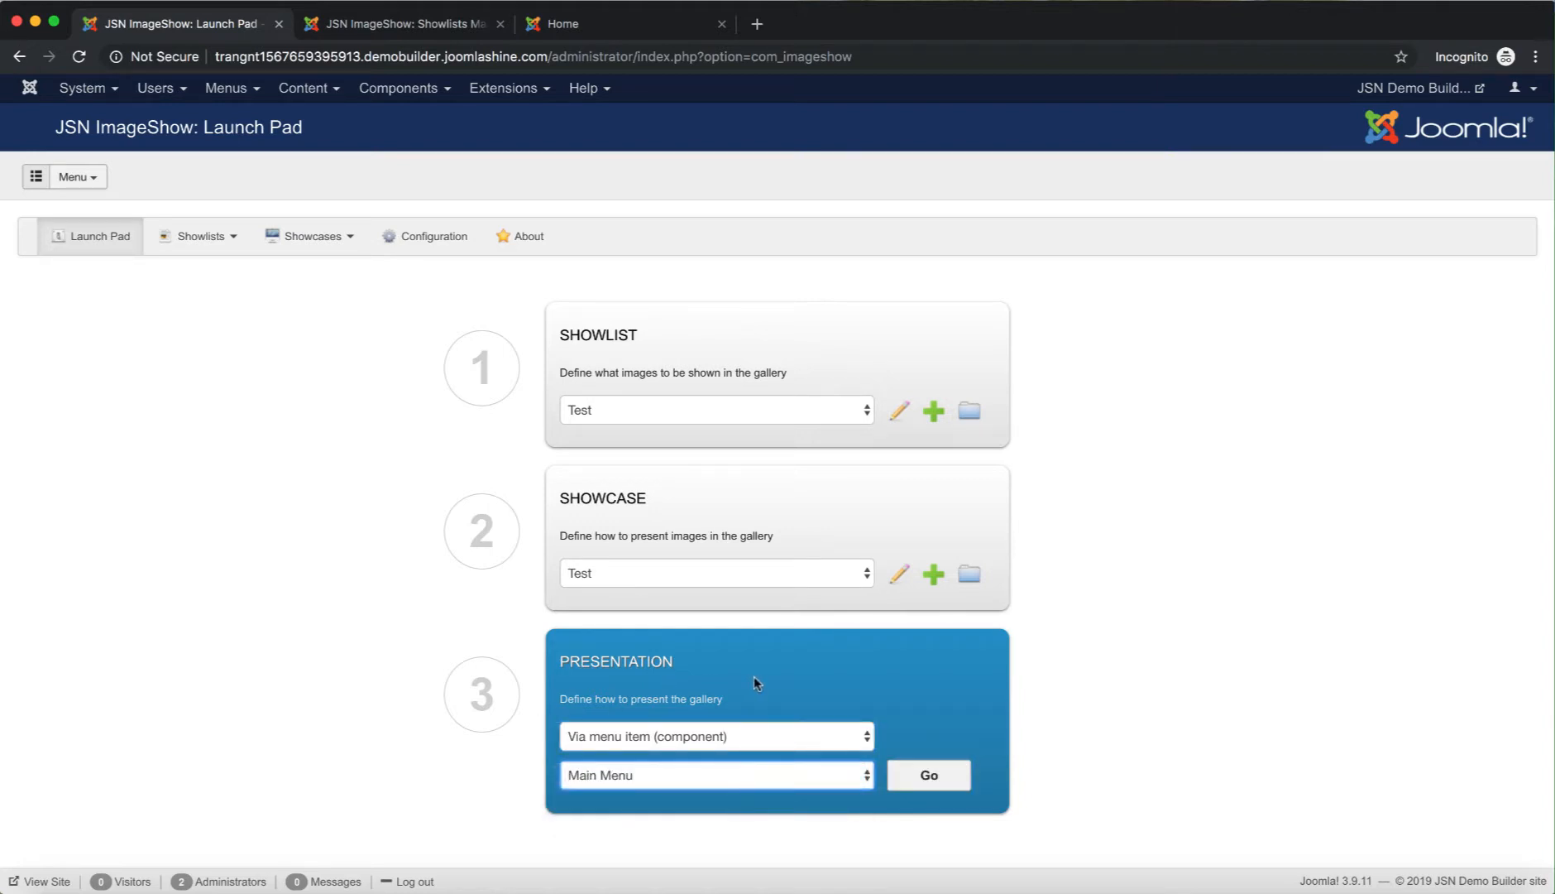
pyautogui.click(936, 783)
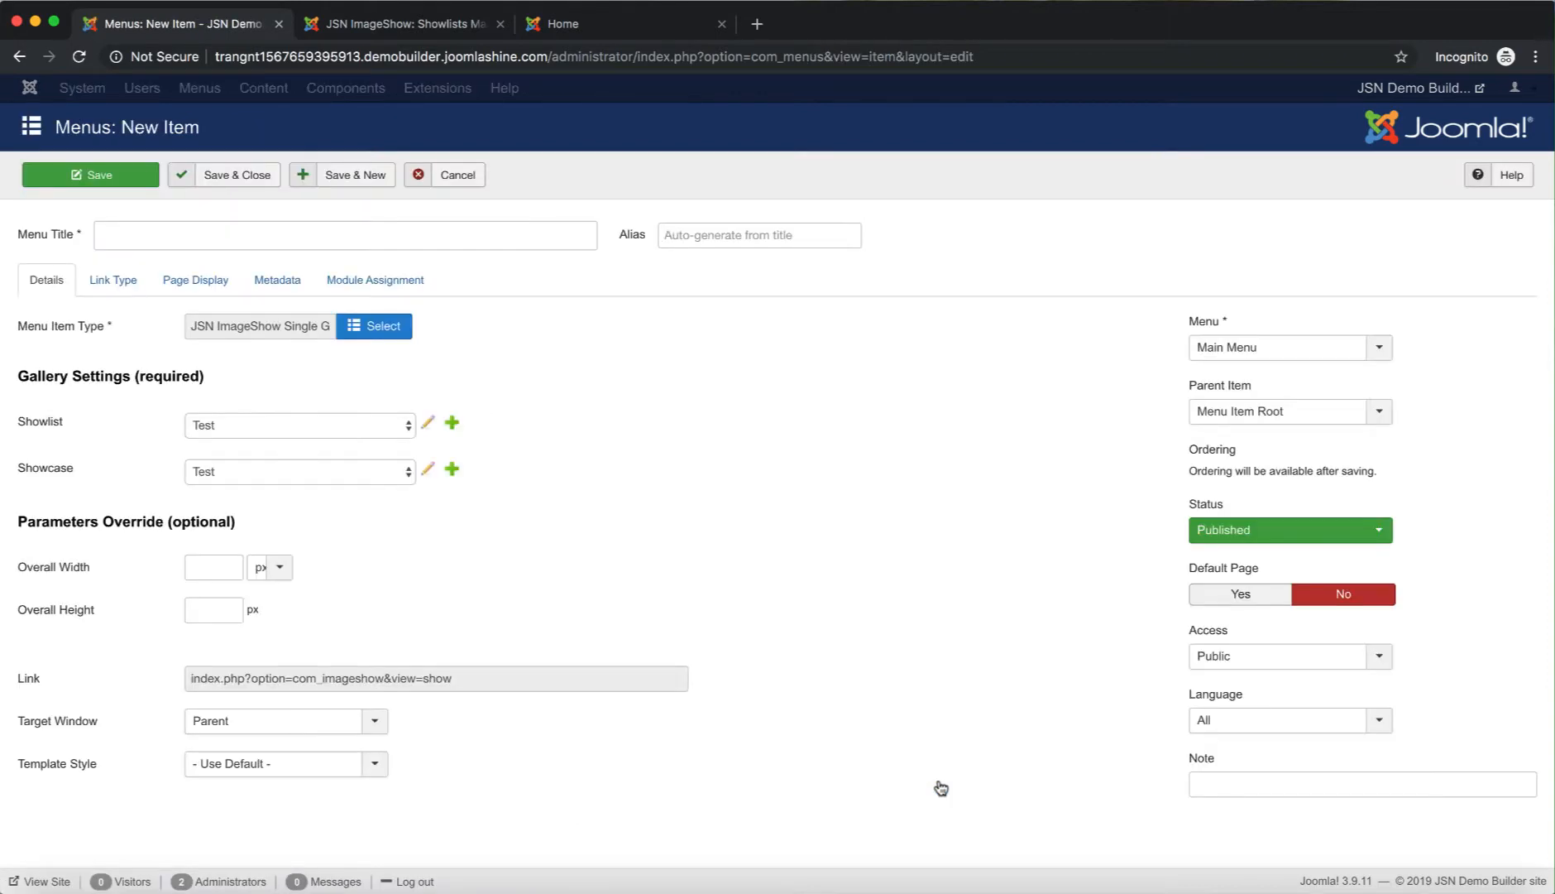
# - Title the new menu item ImageShow, then save and close it
pyautogui.click(485, 225)
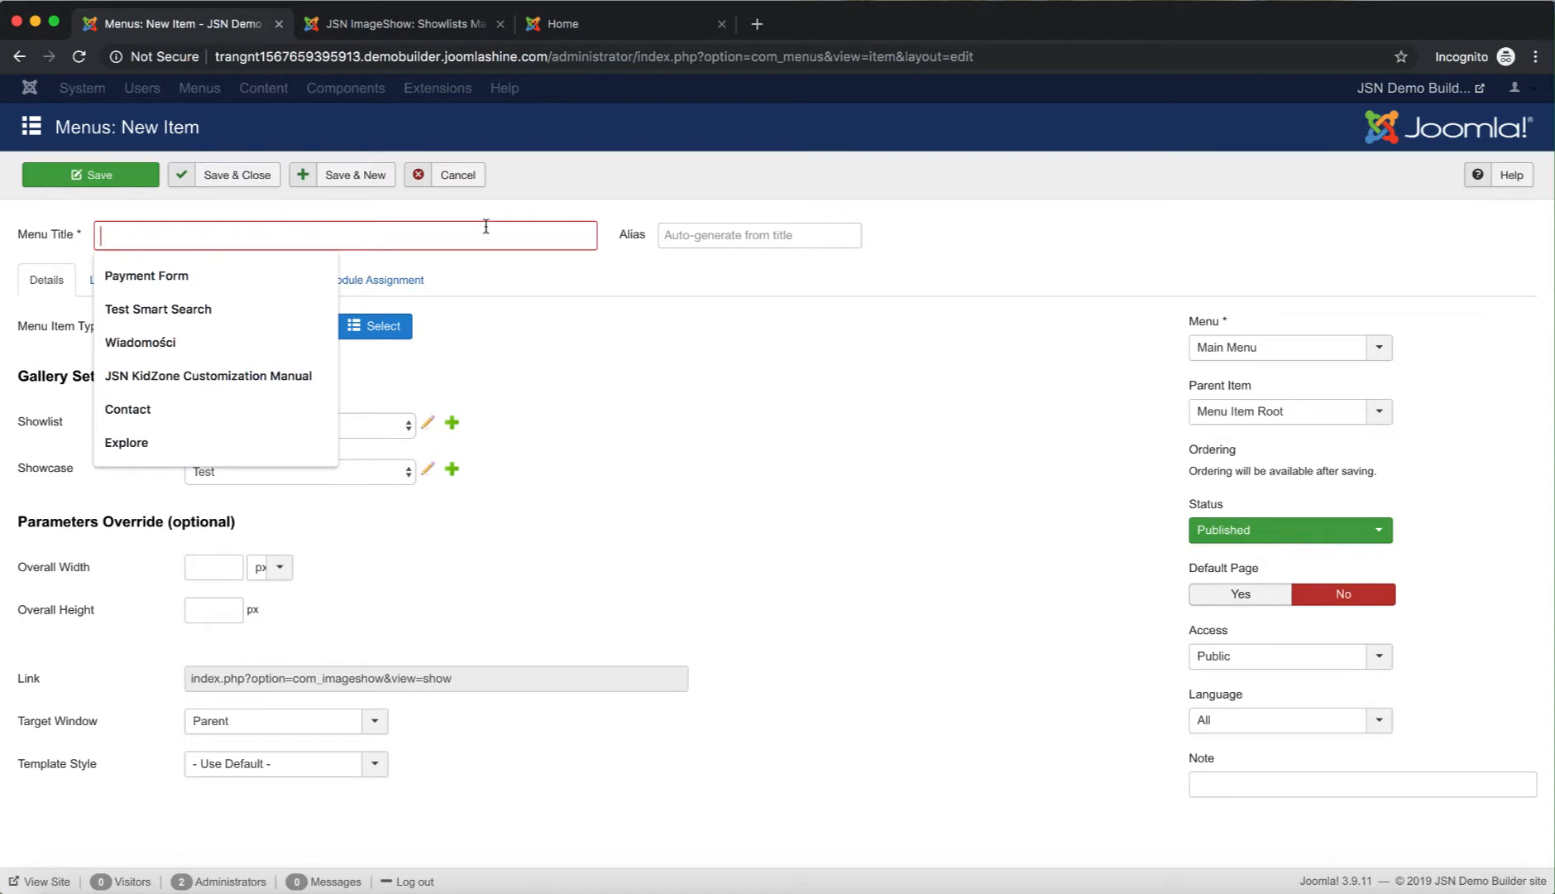
pyautogui.write('Image')
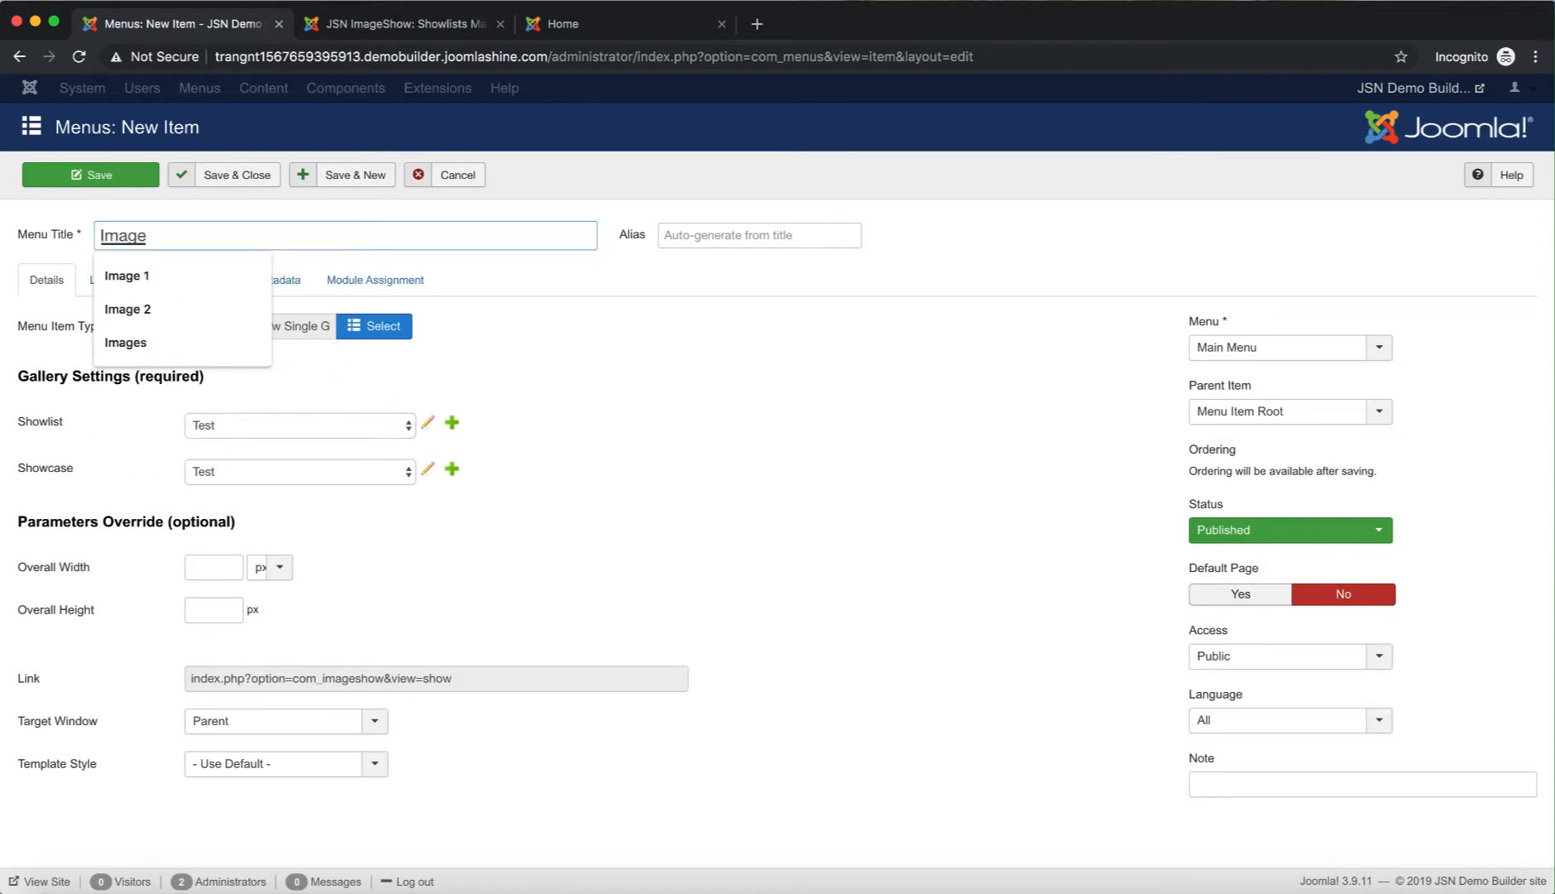
pyautogui.write('Show')
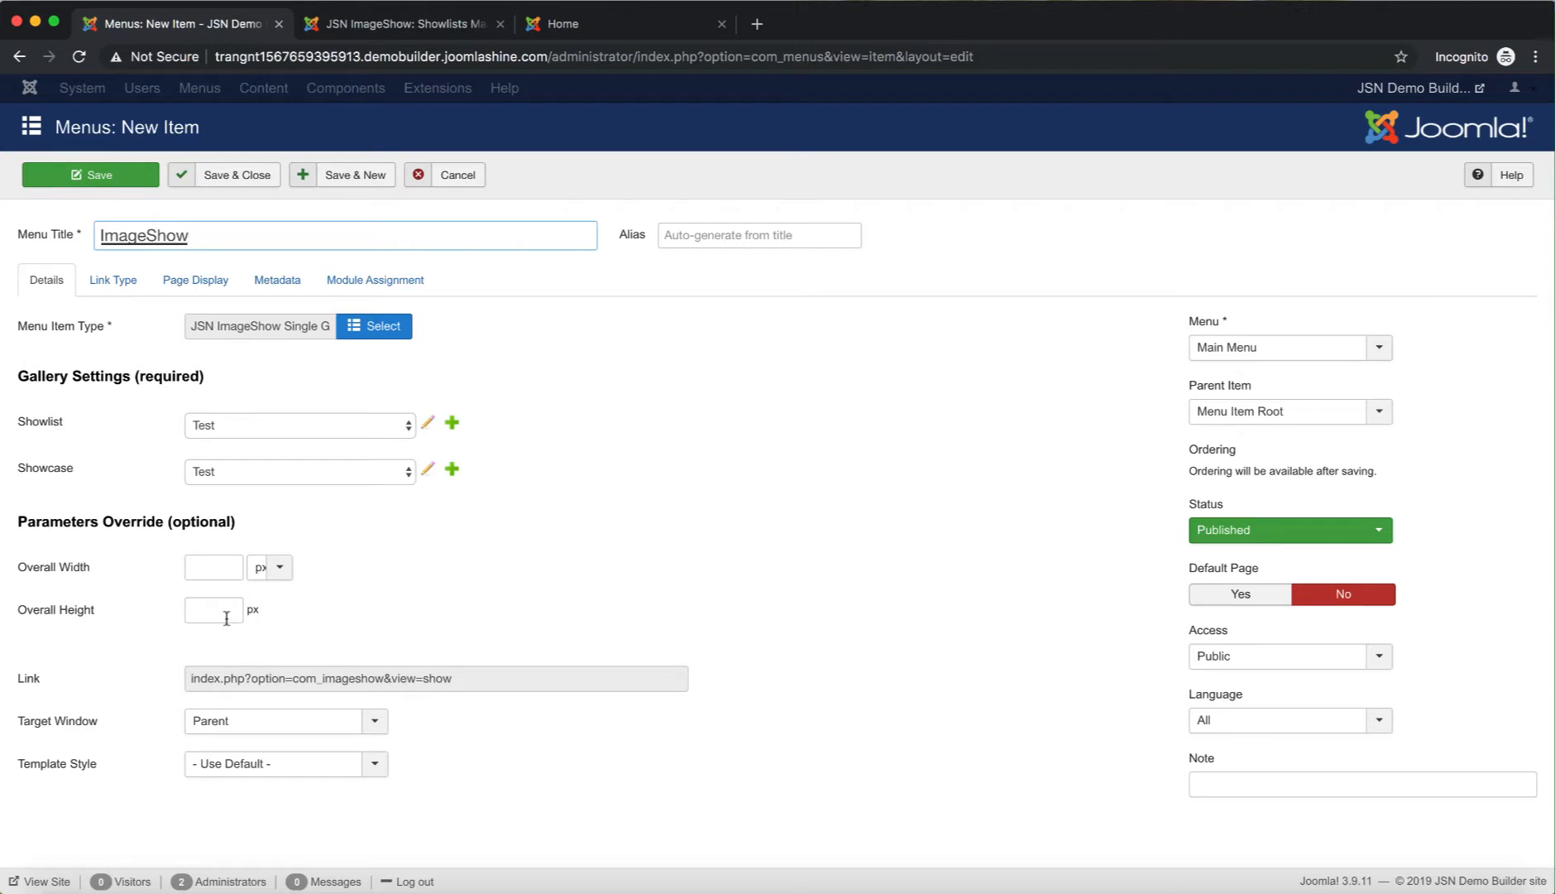
pyautogui.click(237, 184)
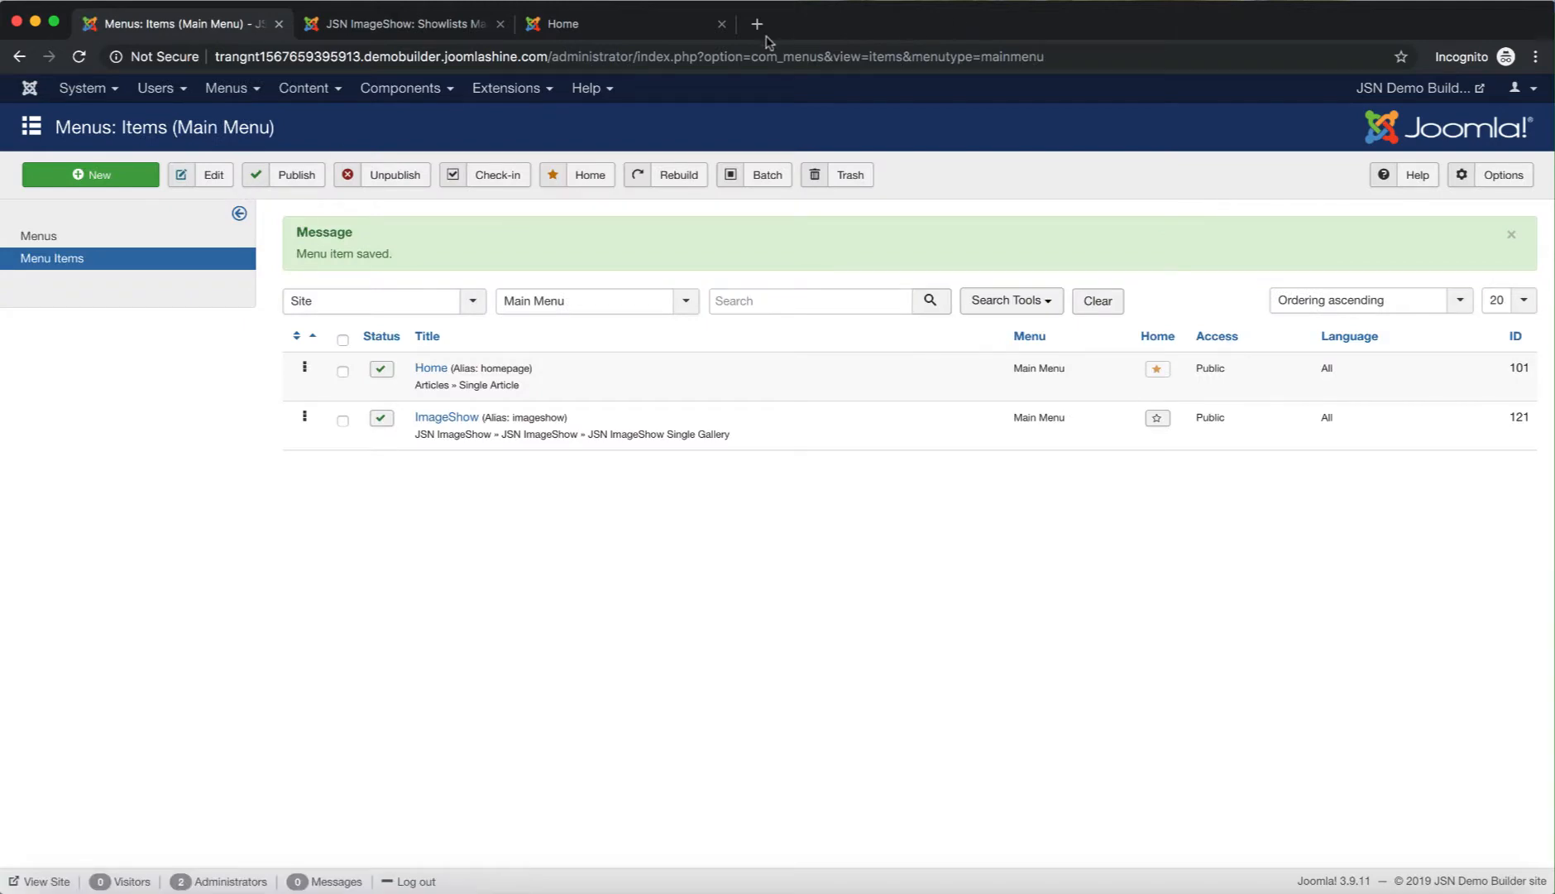
# - Reload the site's front end, open the ImageShow menu page and page through the gallery's images
pyautogui.click(661, 23)
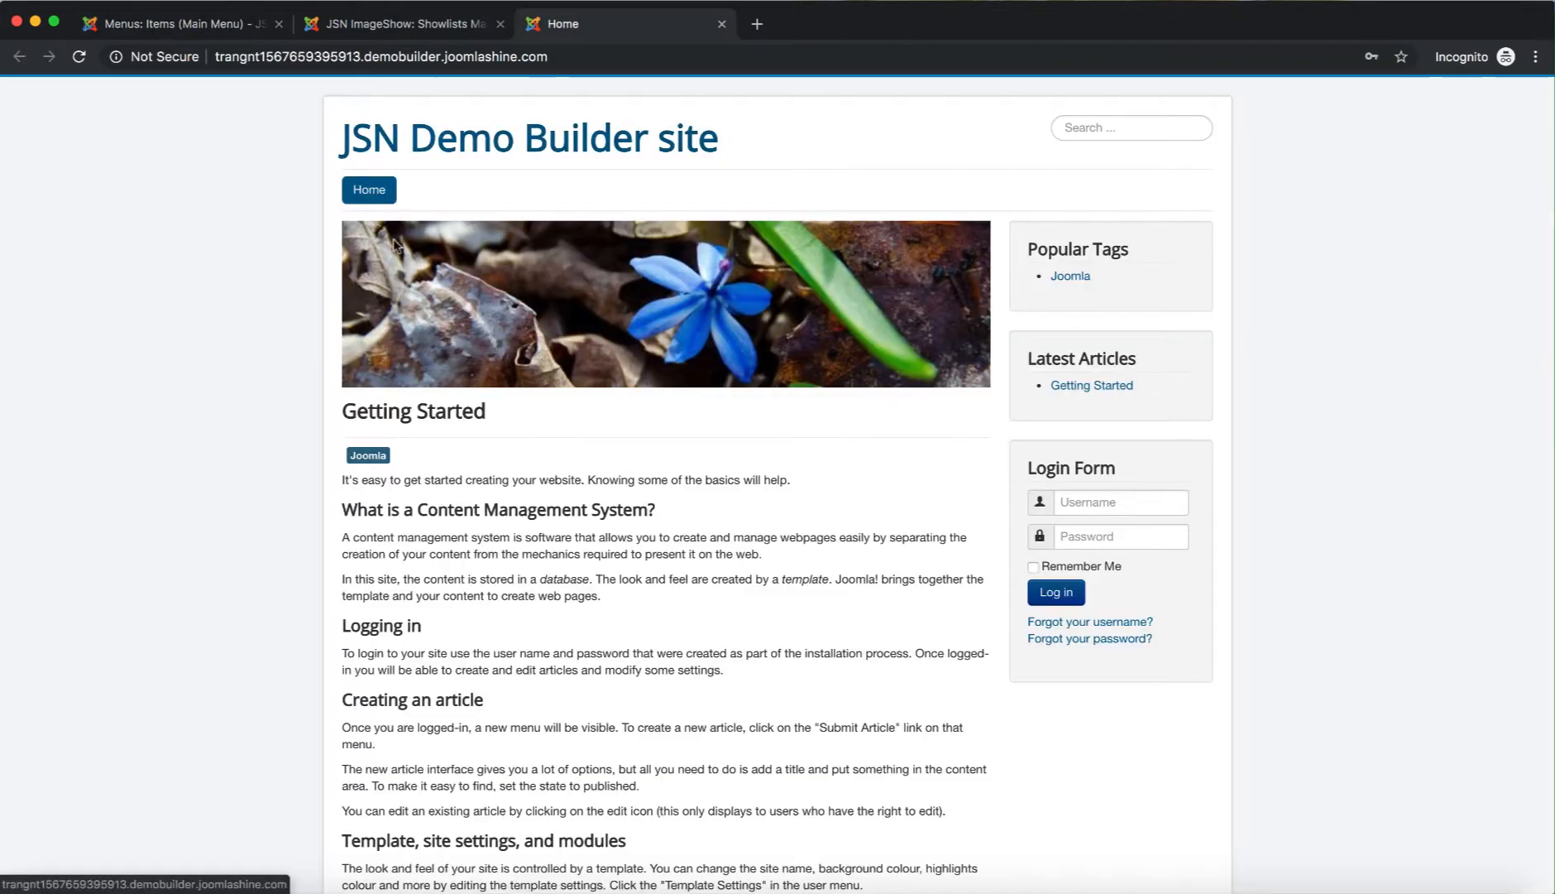
pyautogui.click(80, 58)
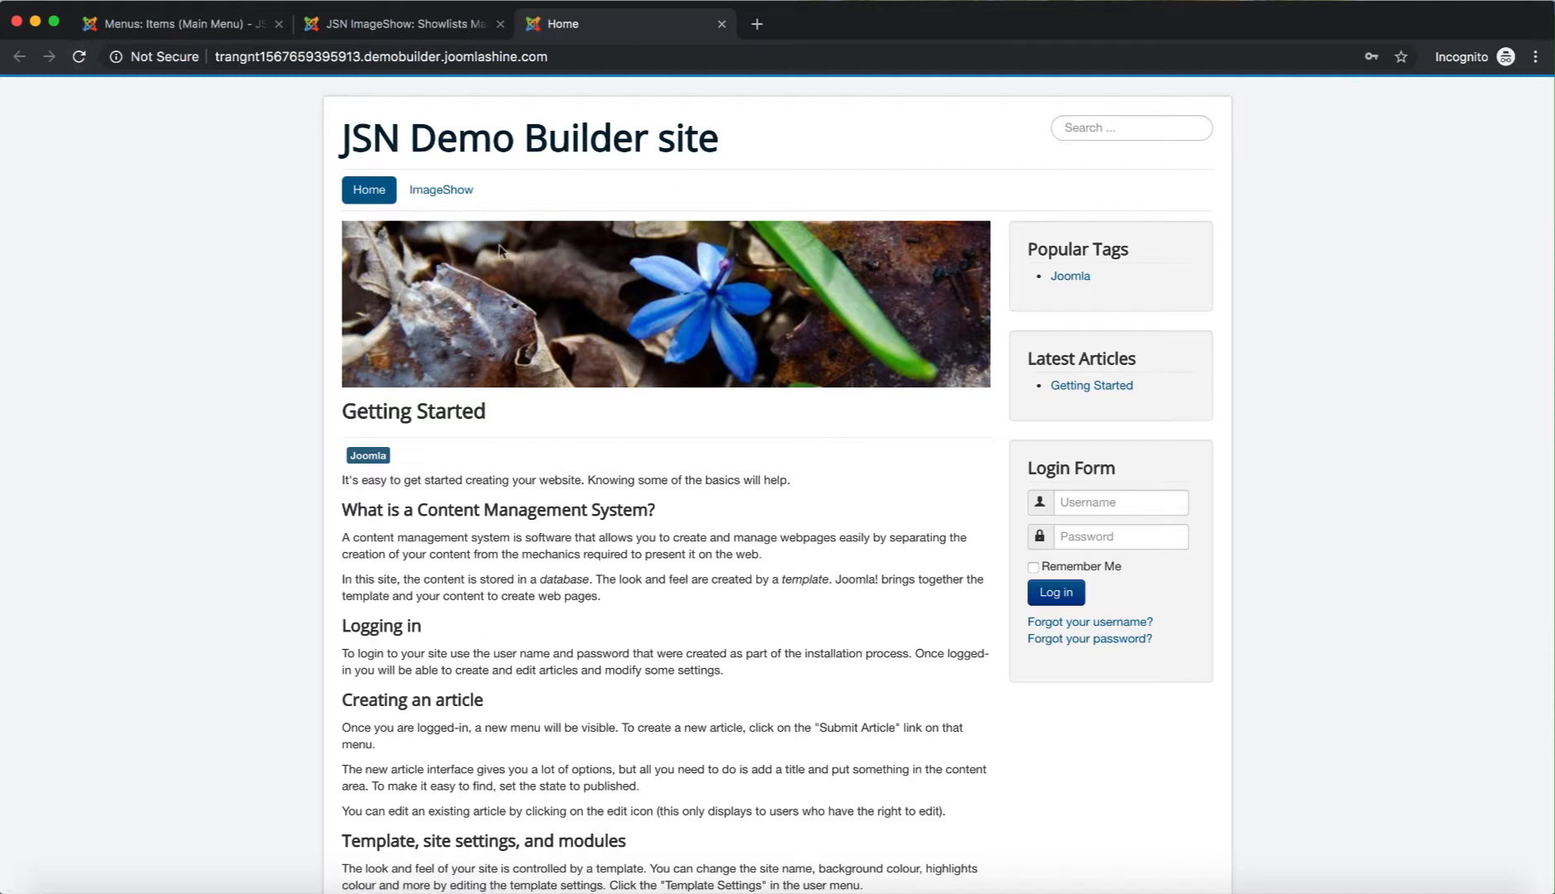
pyautogui.click(444, 203)
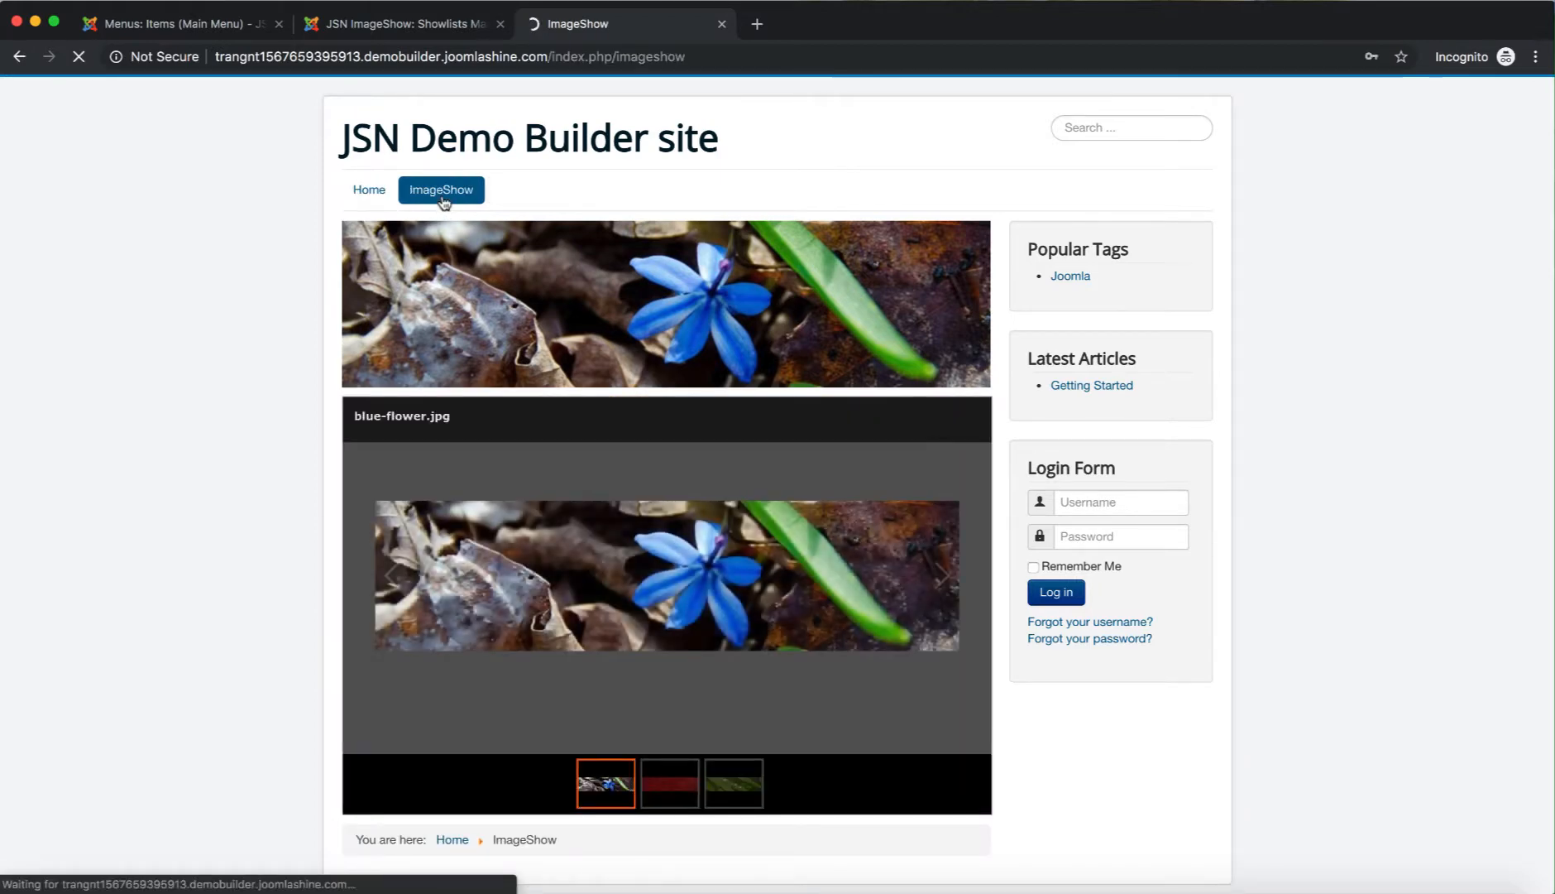
pyautogui.click(944, 579)
pyautogui.click(944, 579)
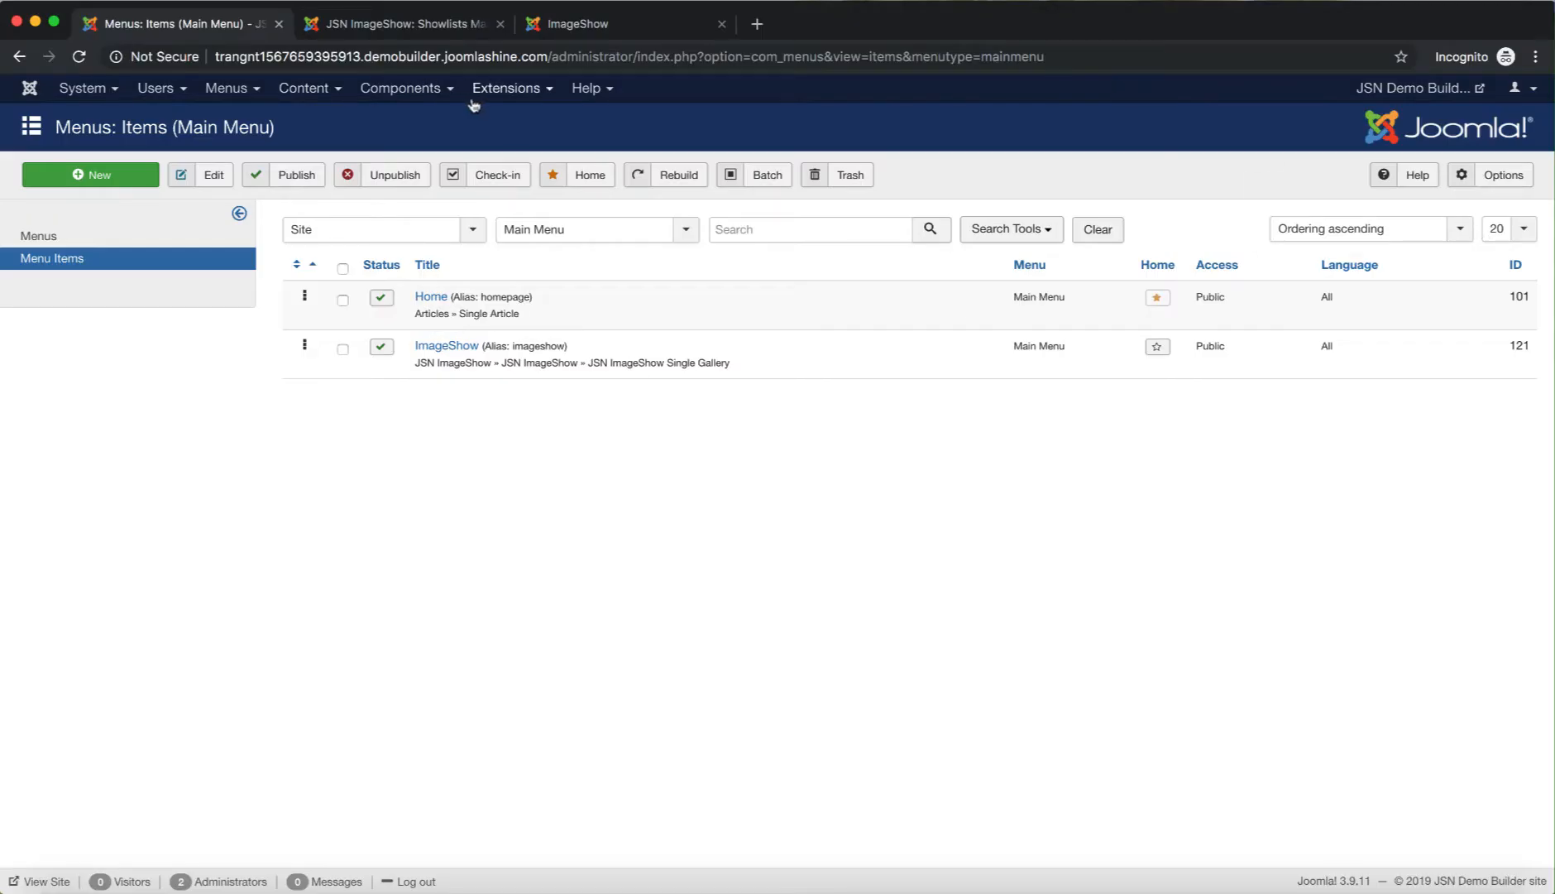
# - Return to the JSN ImageShow Launch Pad and select Test as both the showlist and the showcase
pyautogui.click(450, 95)
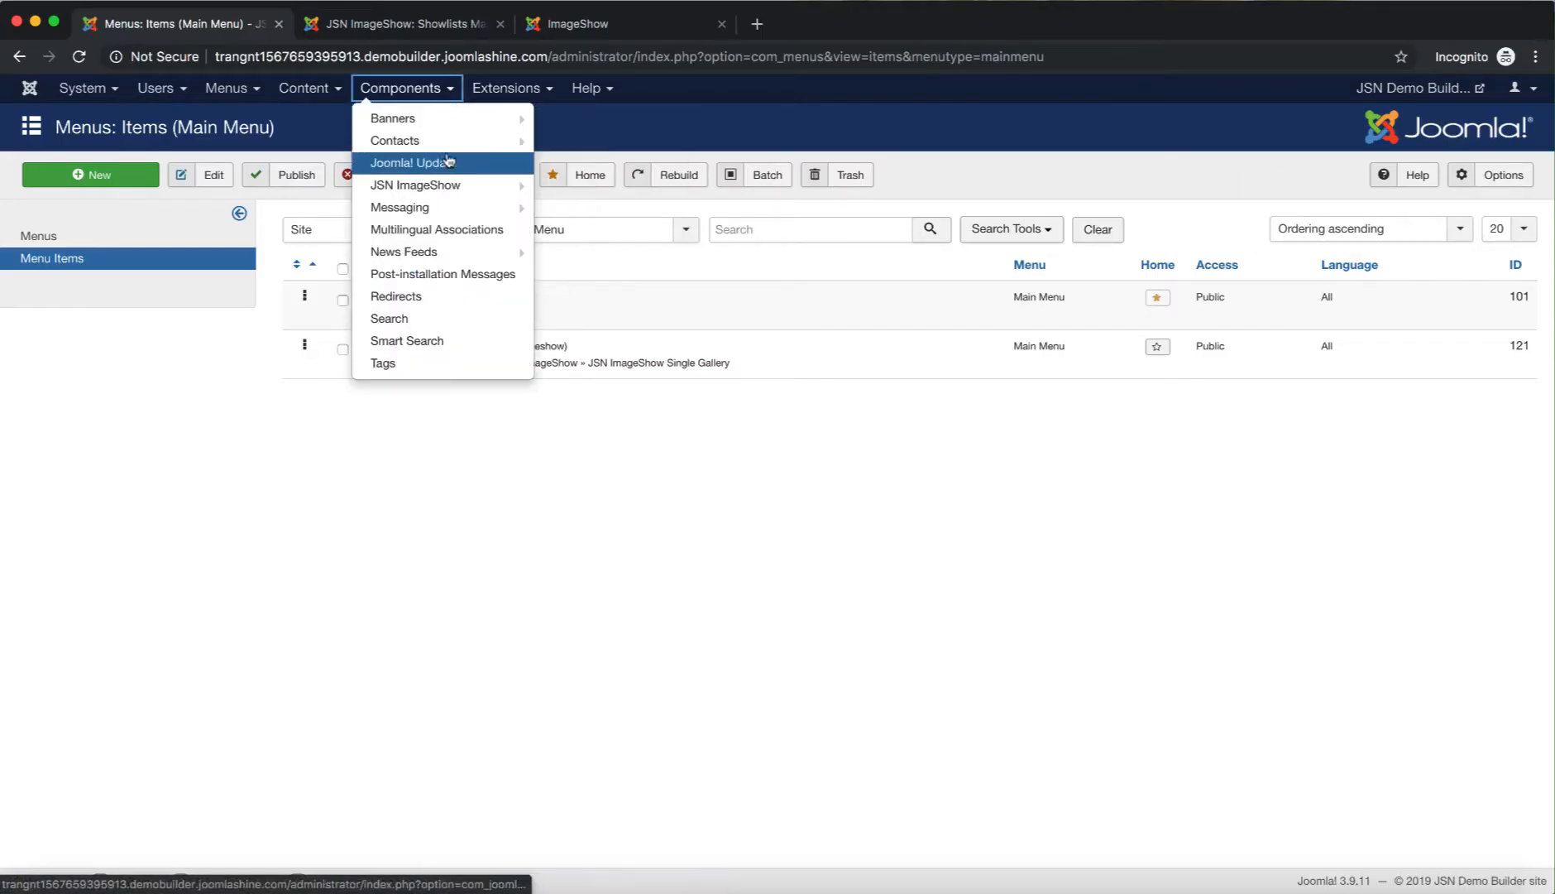
pyautogui.click(475, 189)
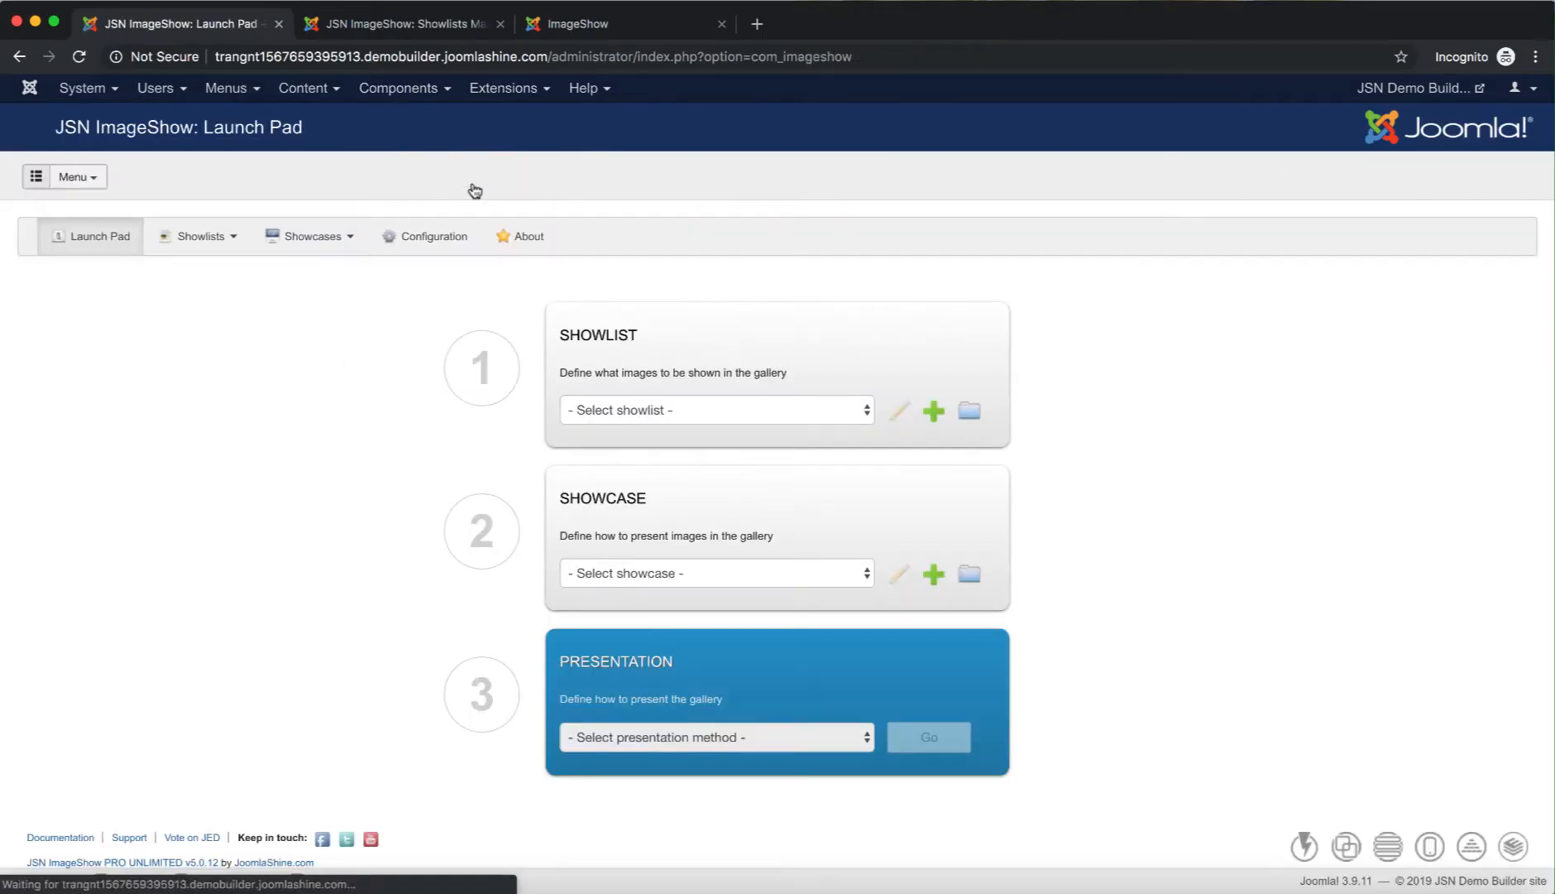
pyautogui.click(836, 411)
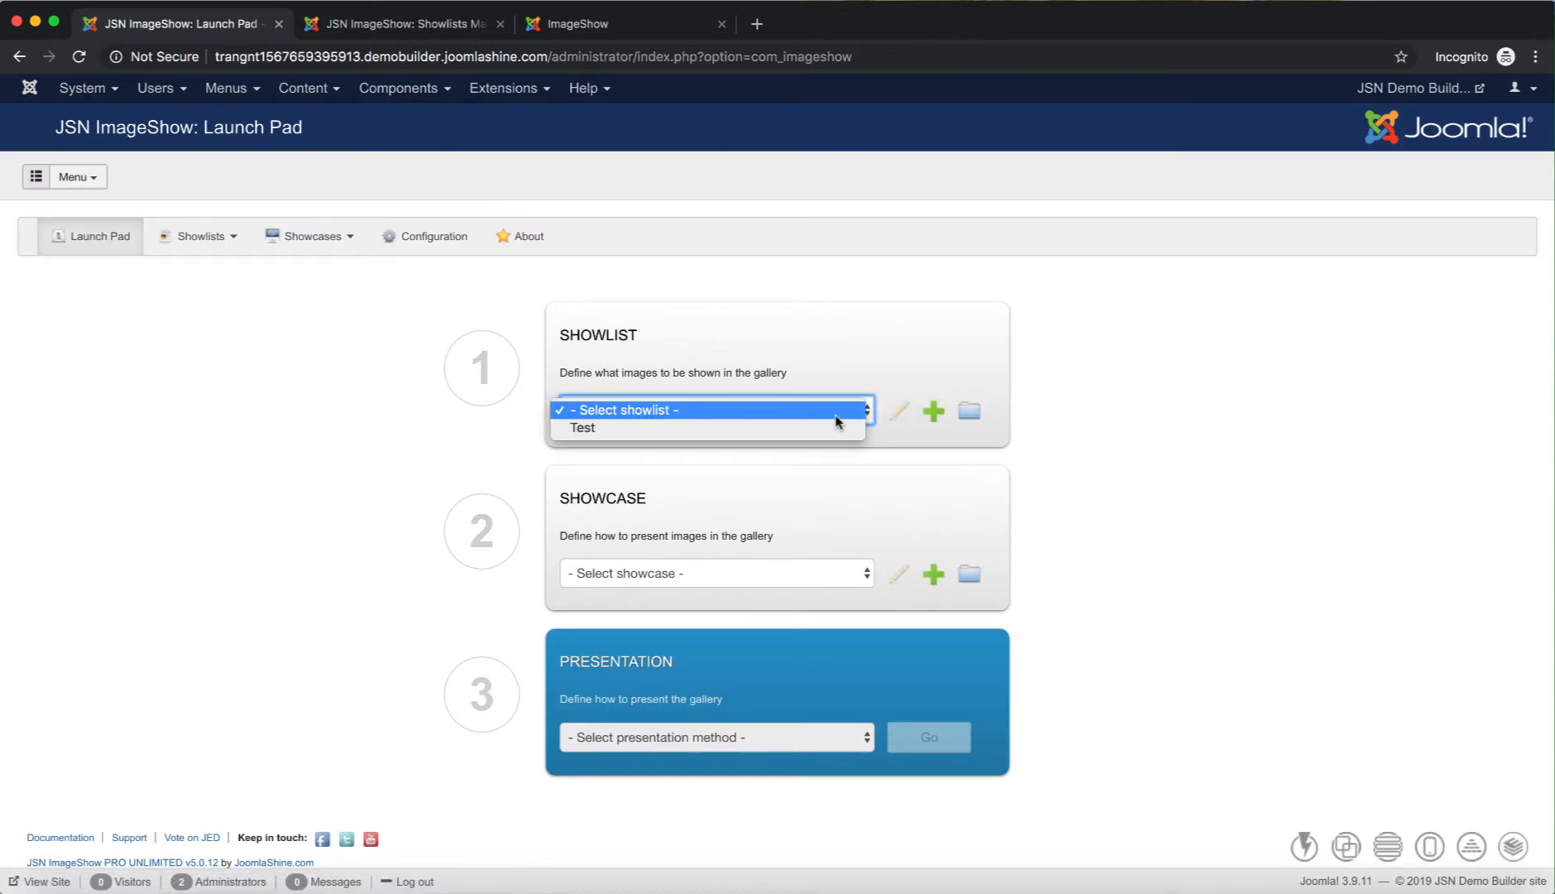
pyautogui.click(814, 427)
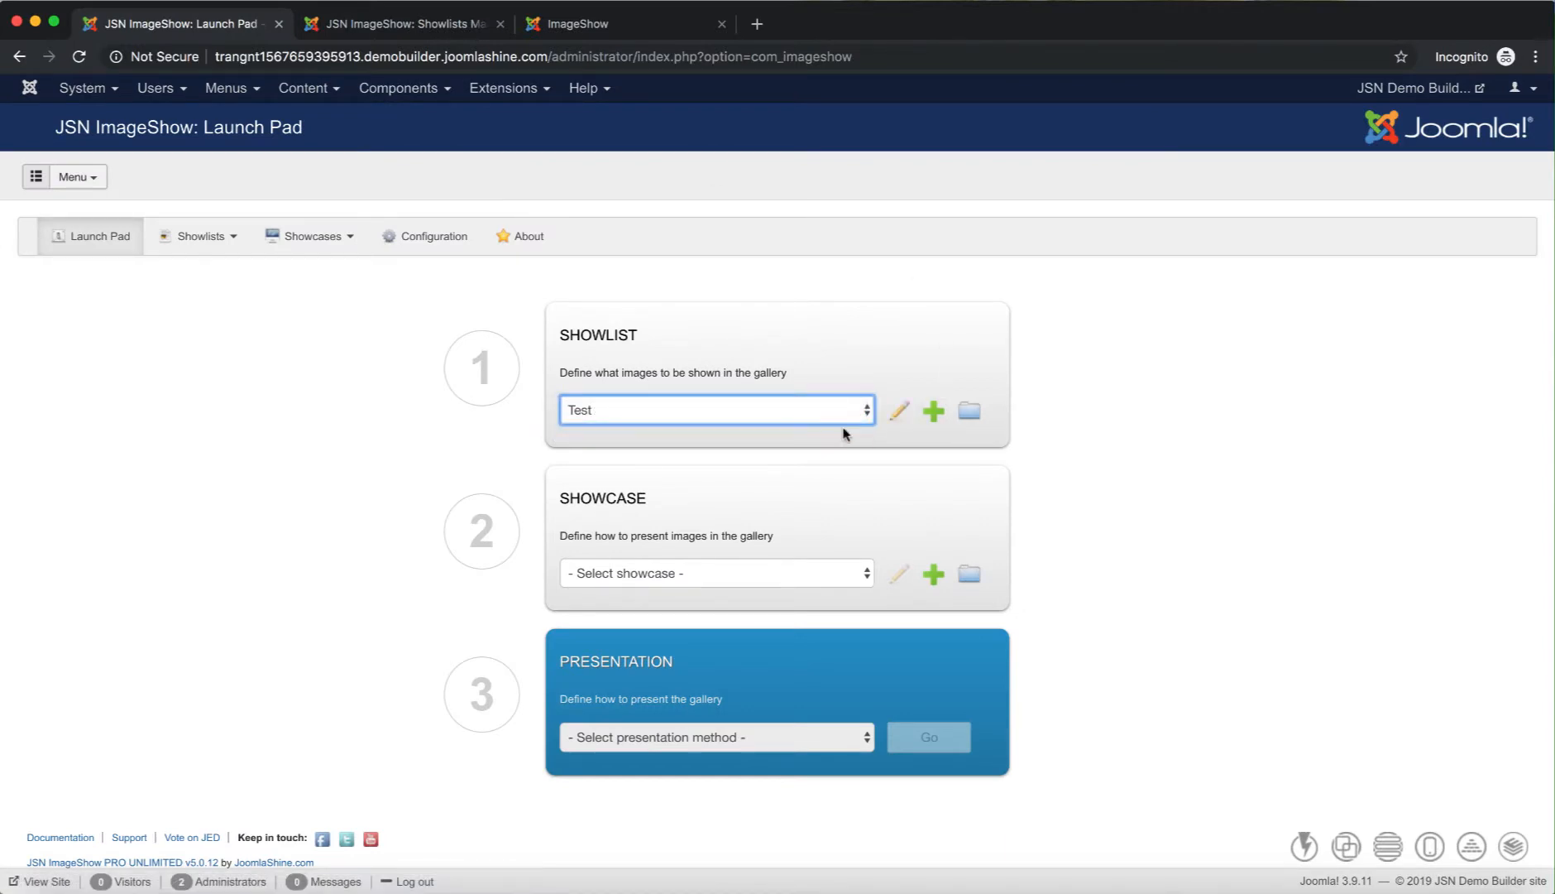
pyautogui.click(850, 573)
pyautogui.click(805, 592)
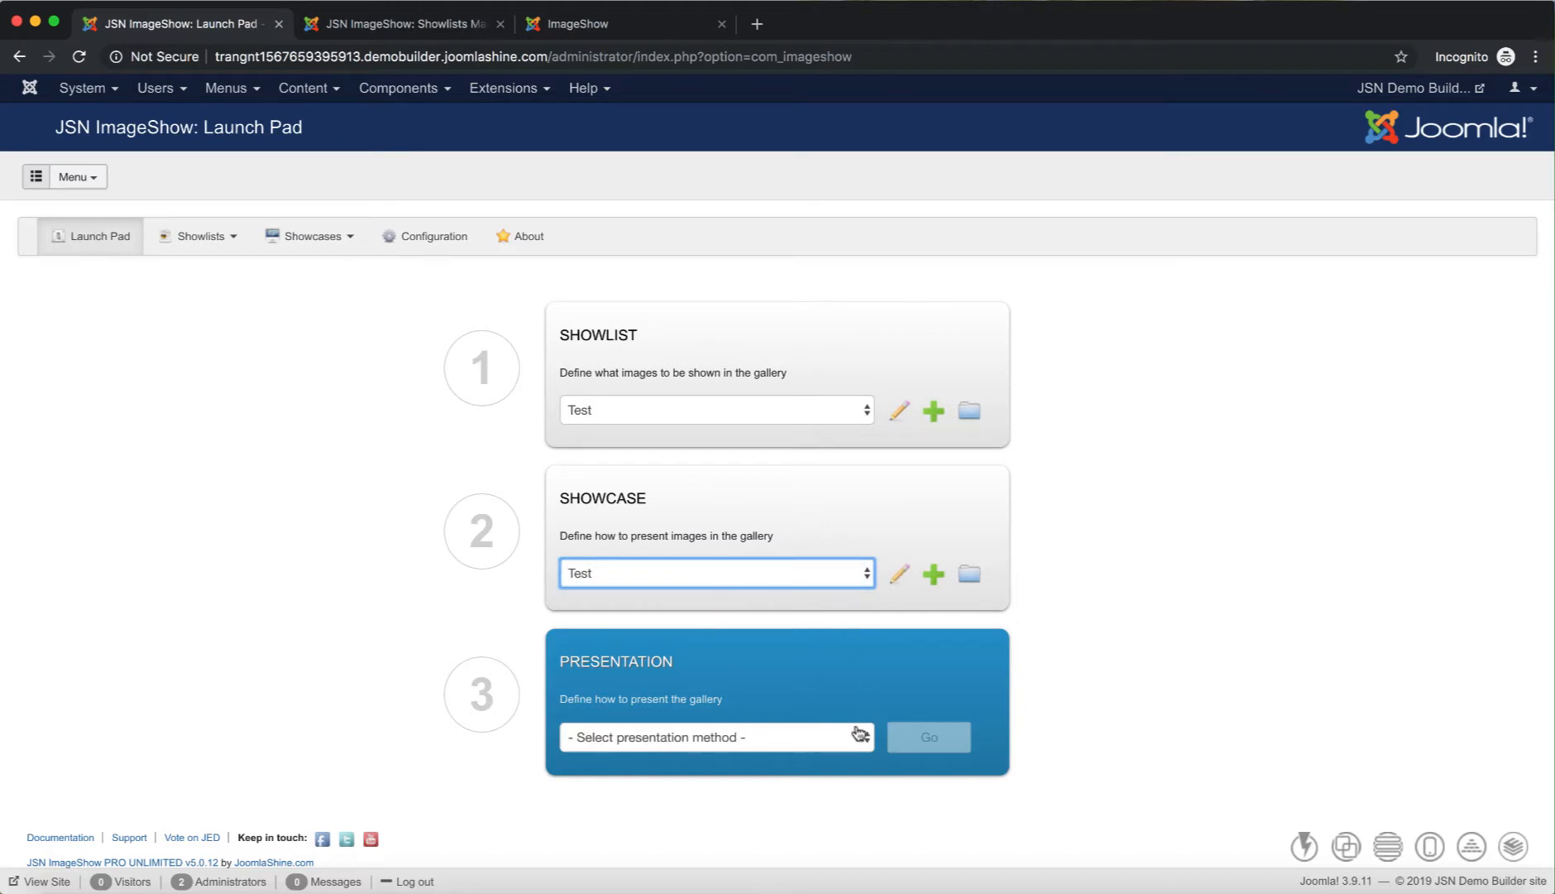
# - Set the gallery's presentation method to In module position (module) and proceed to the new module form
pyautogui.click(818, 736)
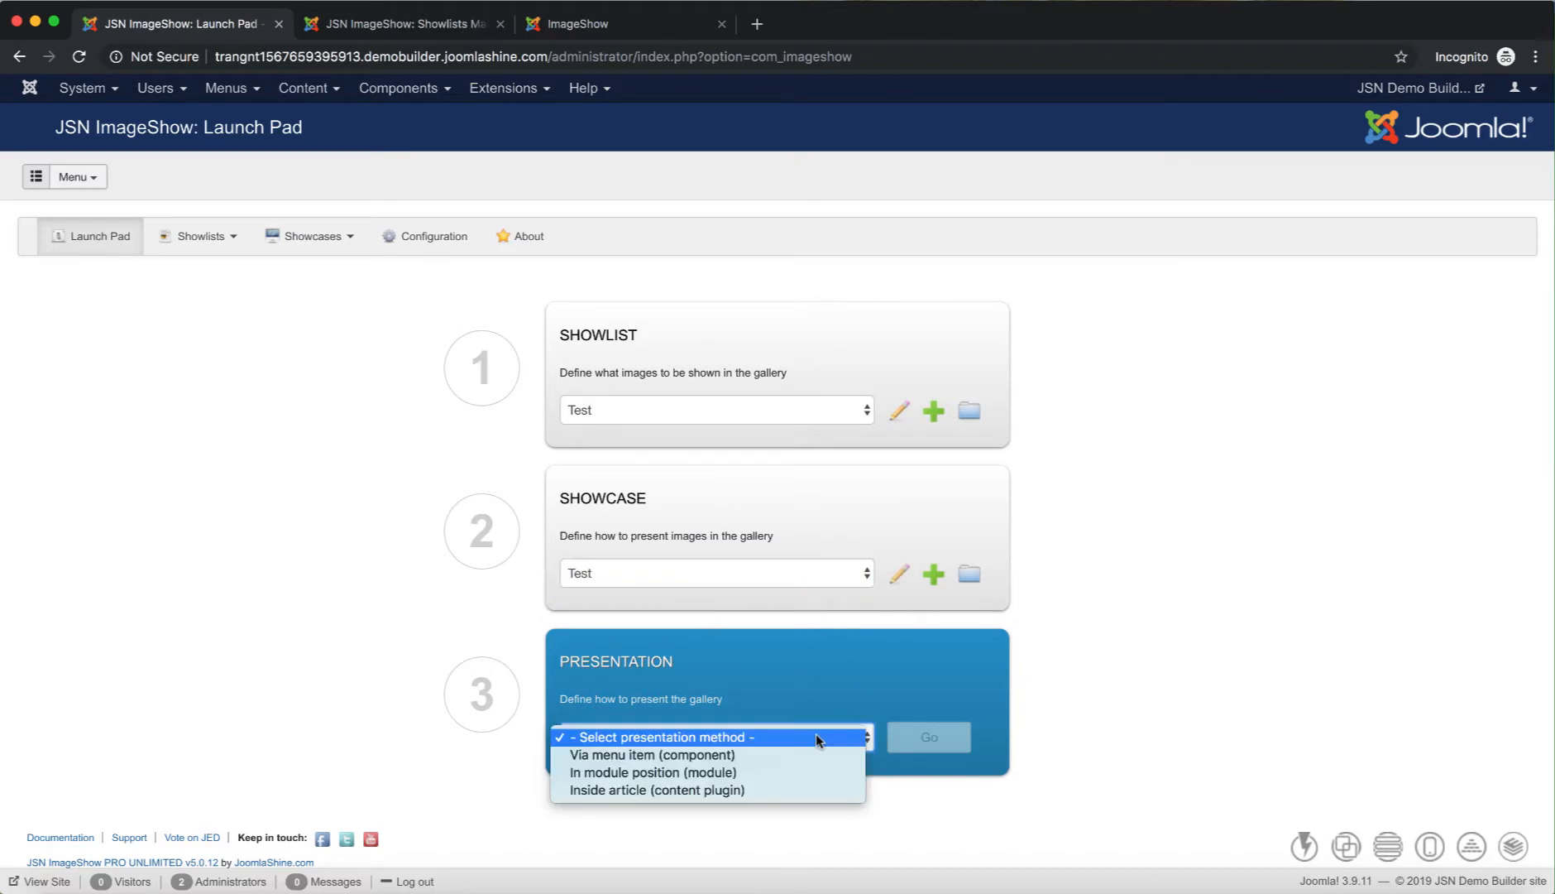
pyautogui.click(751, 773)
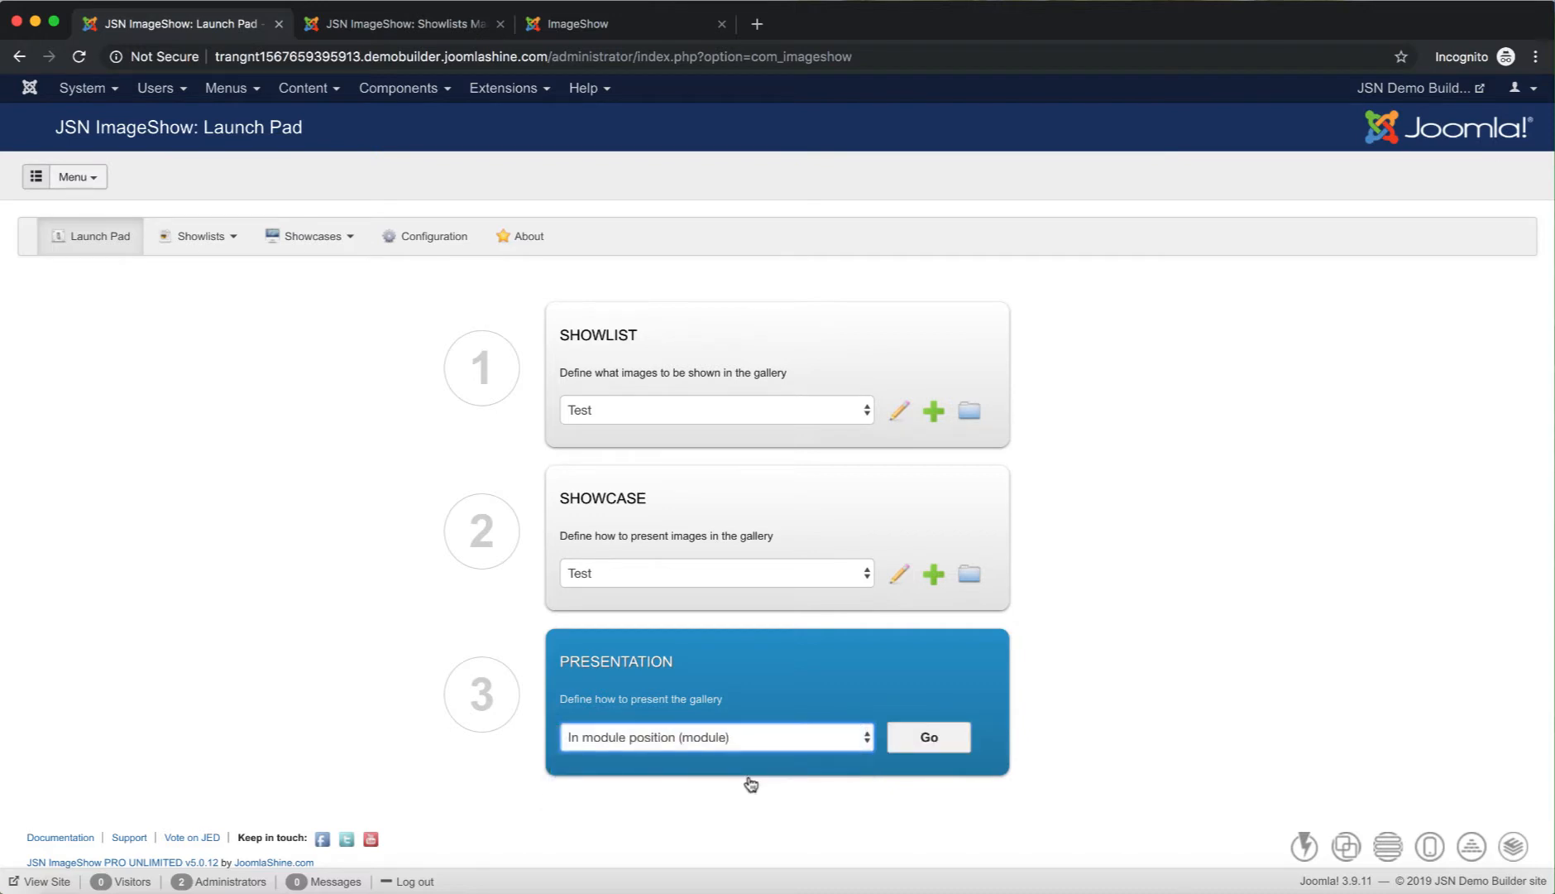
pyautogui.click(930, 737)
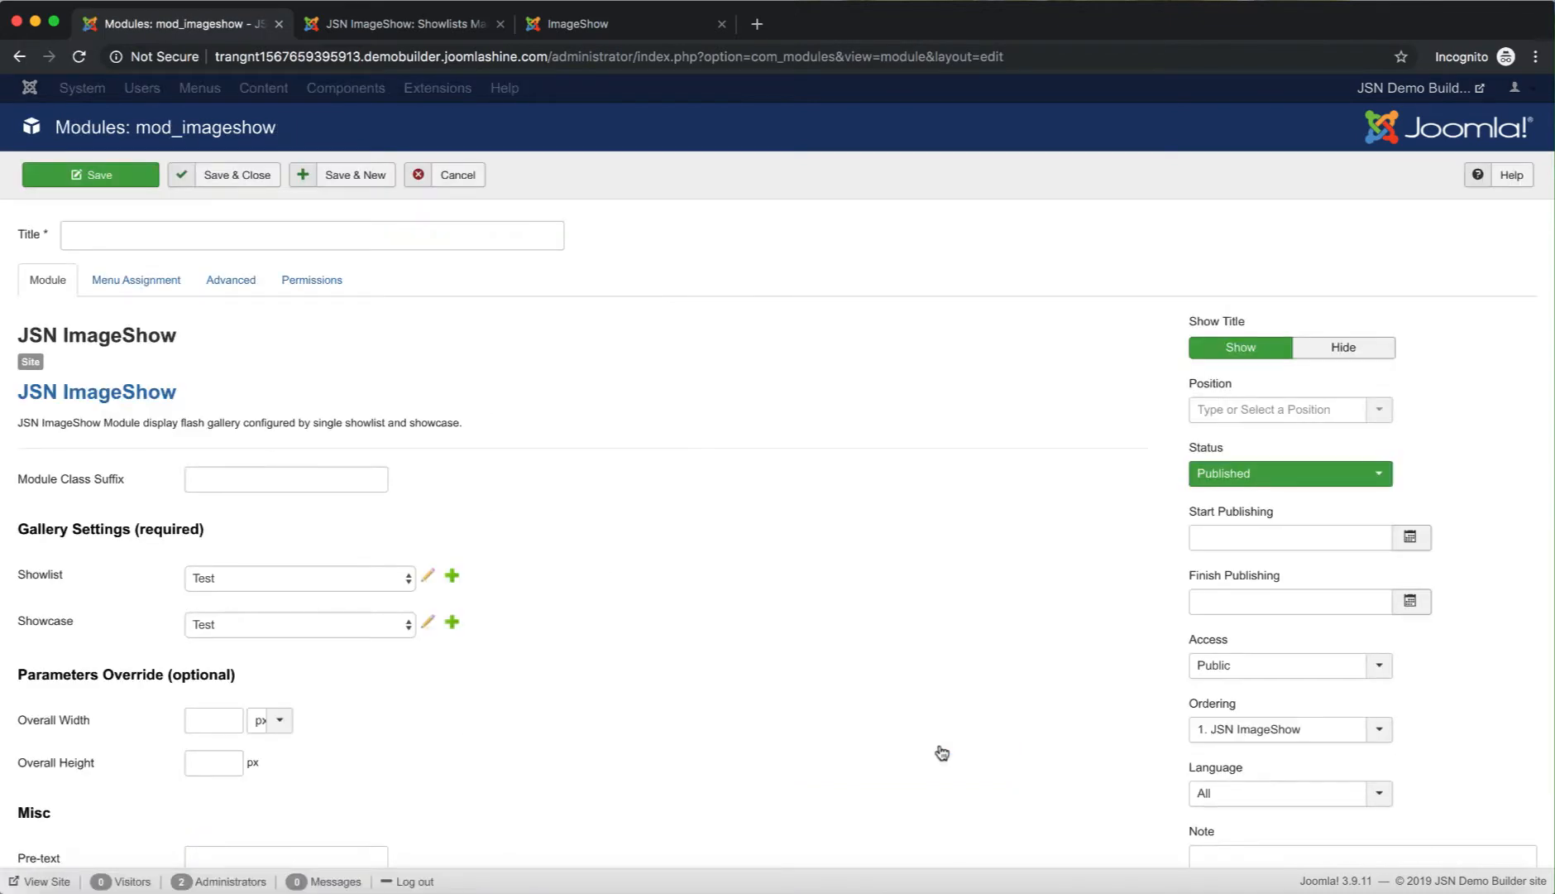
# - Enter ImageShow as the title of the new gallery module
pyautogui.click(292, 229)
pyautogui.write('Ima')
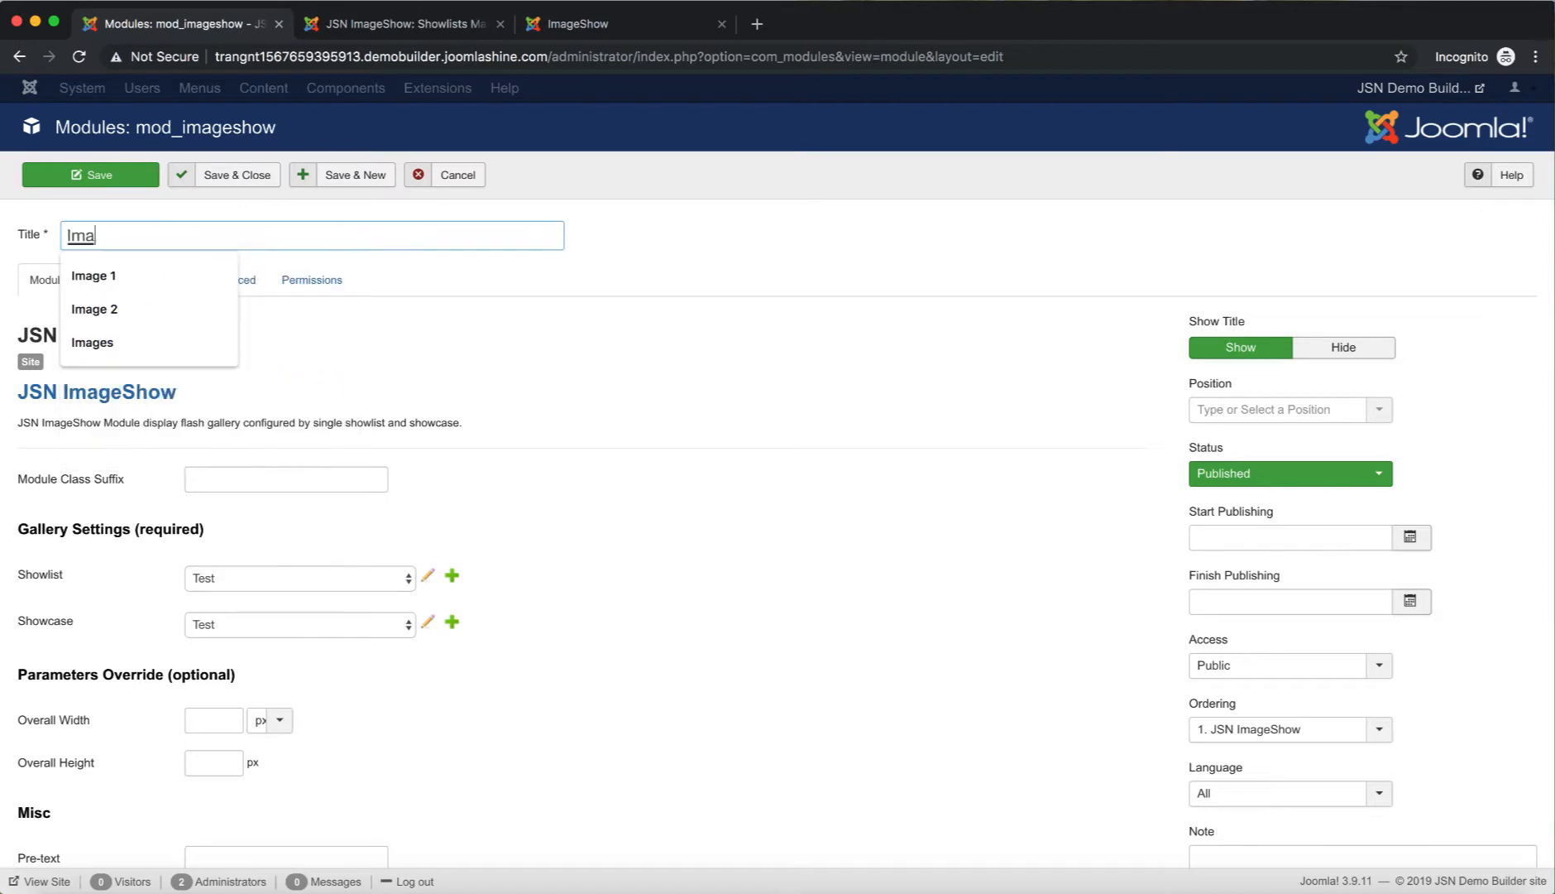
pyautogui.write('geShow')
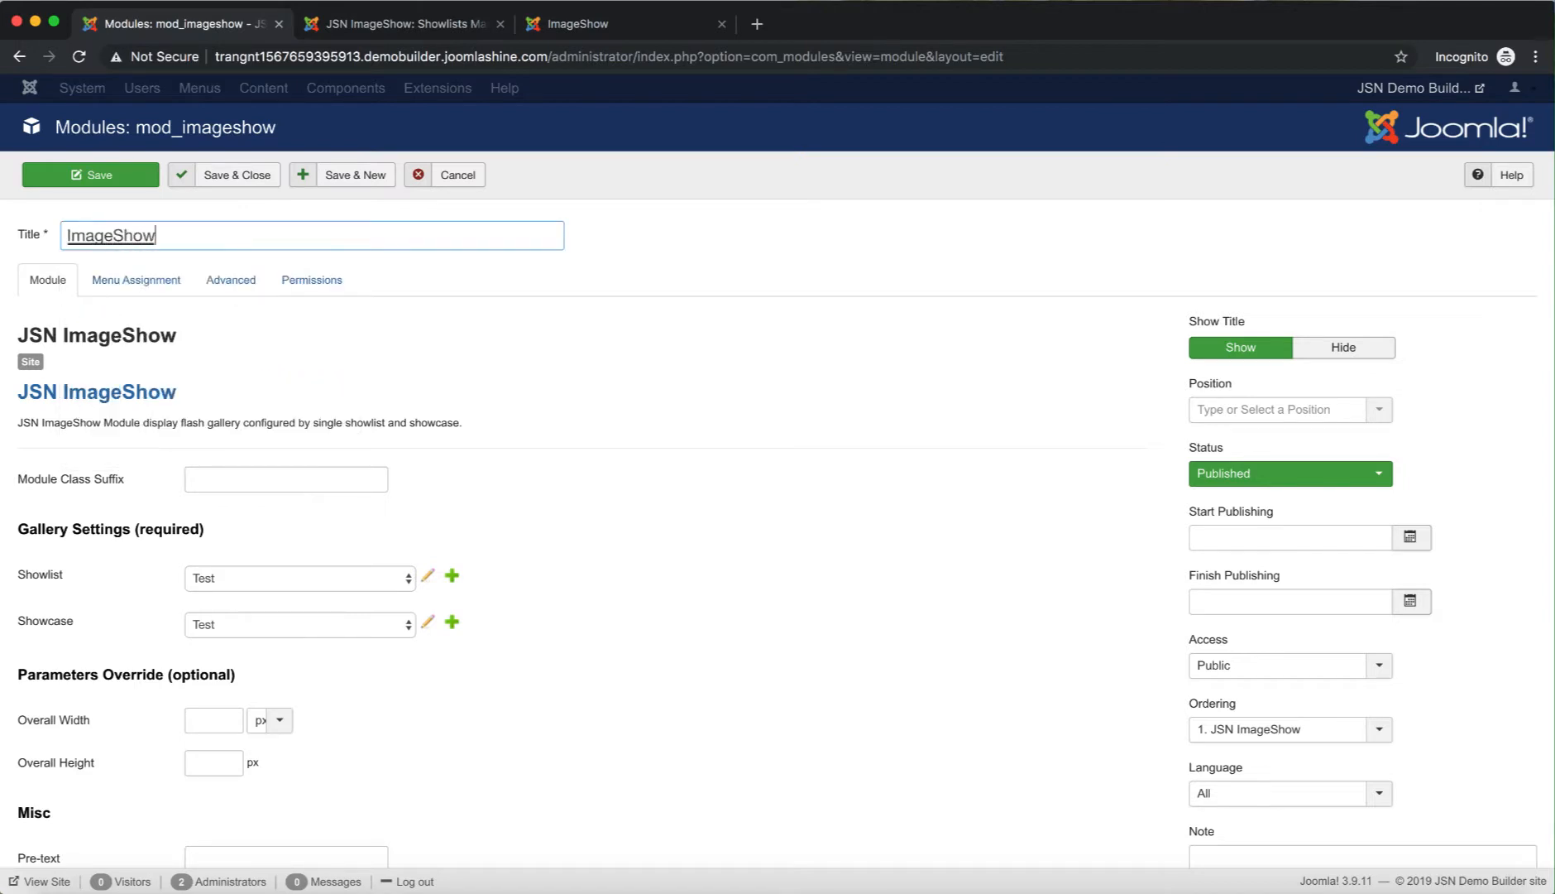
# - Complete the title as ImageShow module and save the module in the Protostar position Banner [banner]
pyautogui.write(' module')
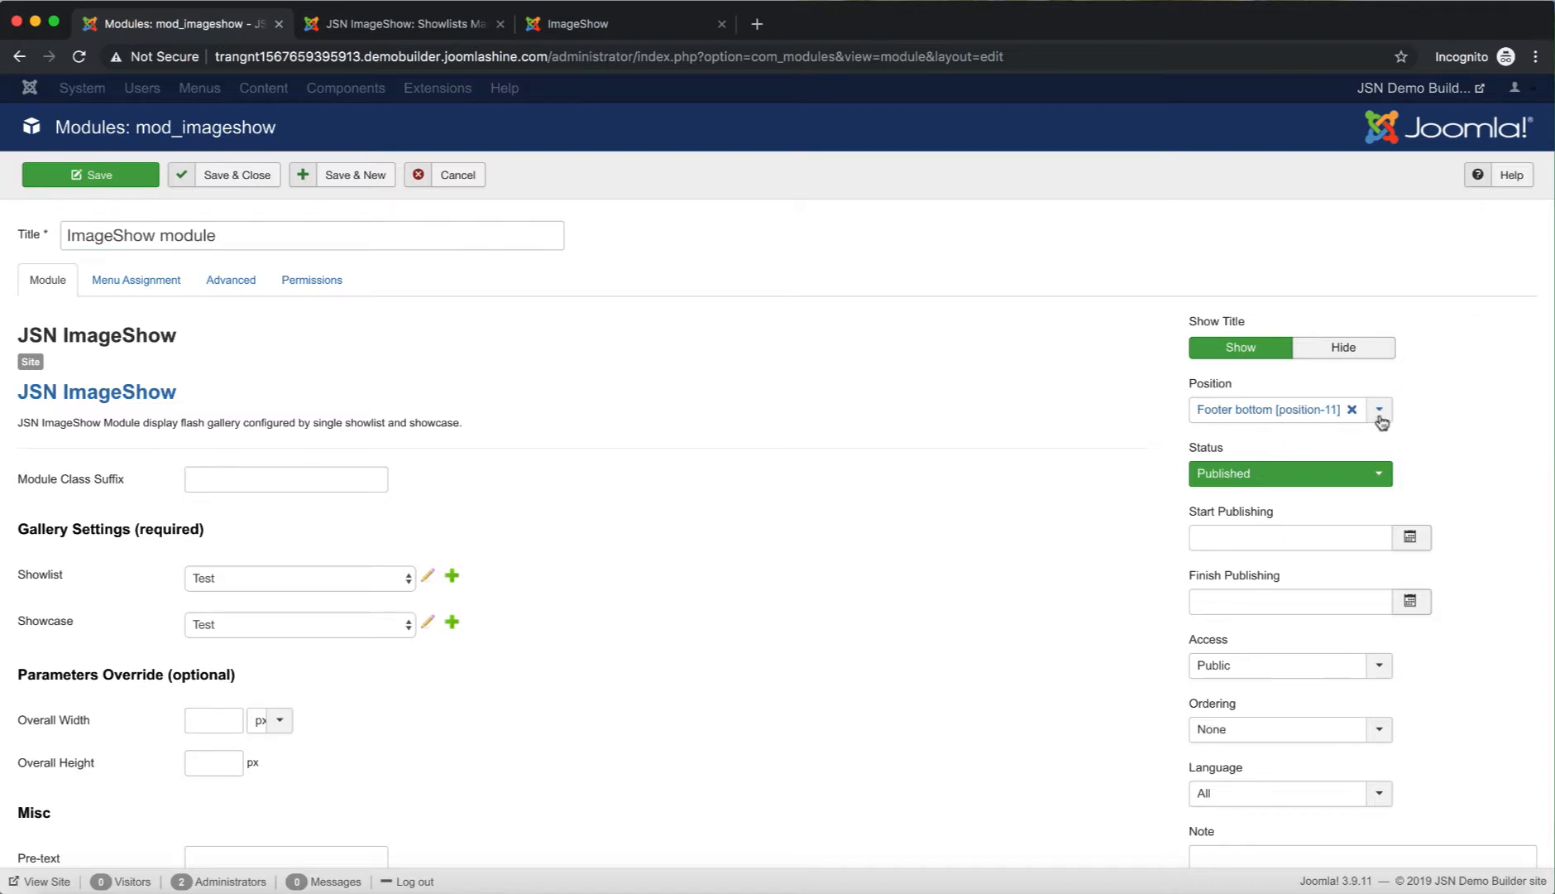
pyautogui.click(1380, 412)
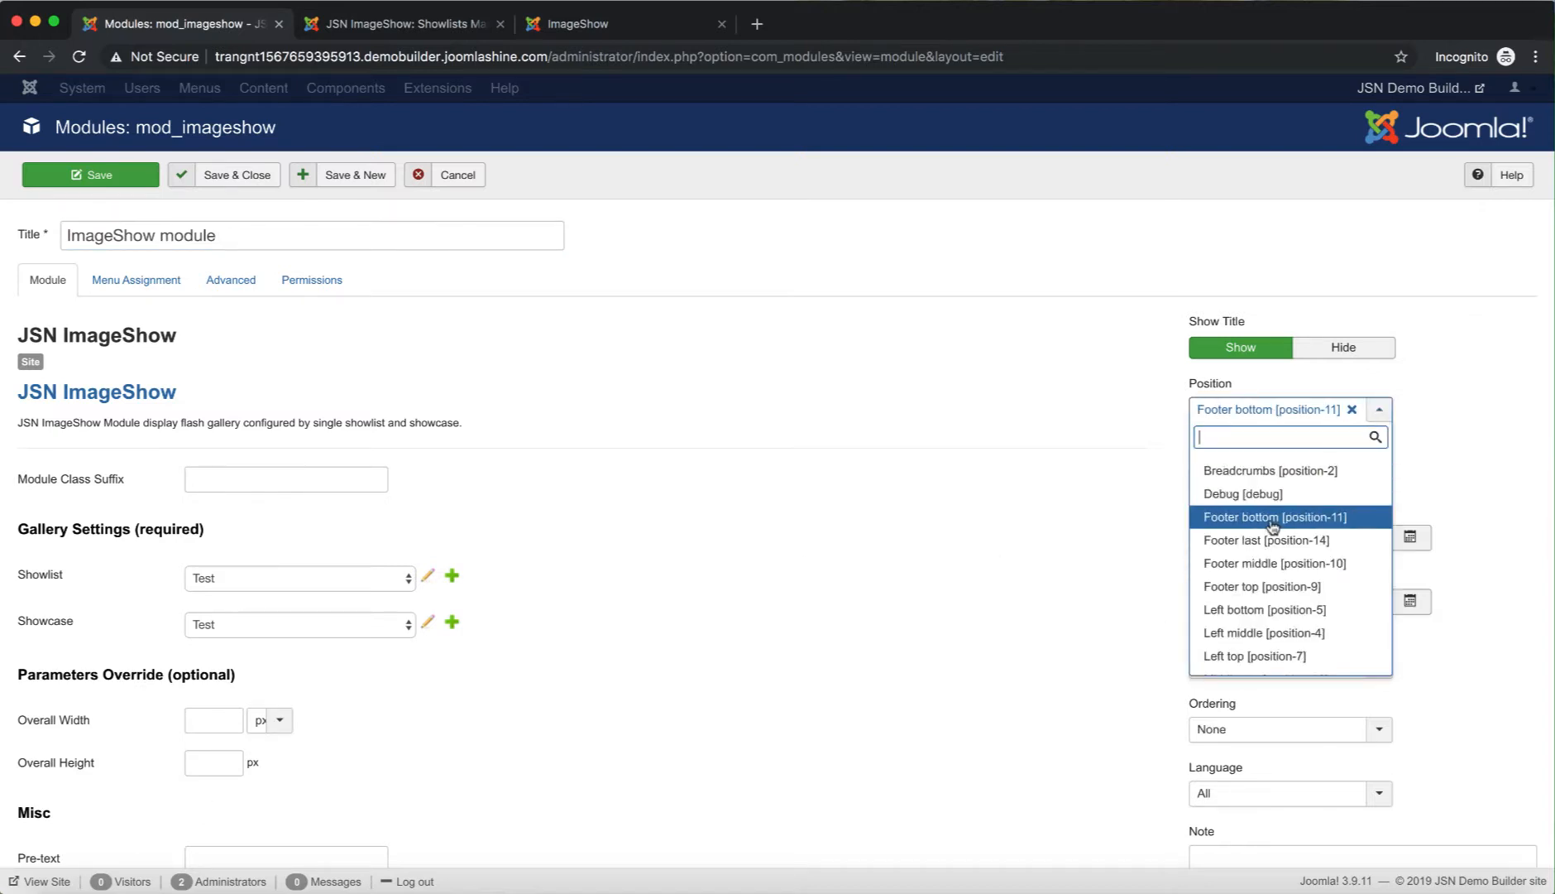
pyautogui.scroll(1, 1272, 527)
pyautogui.scroll(-3, 1273, 526)
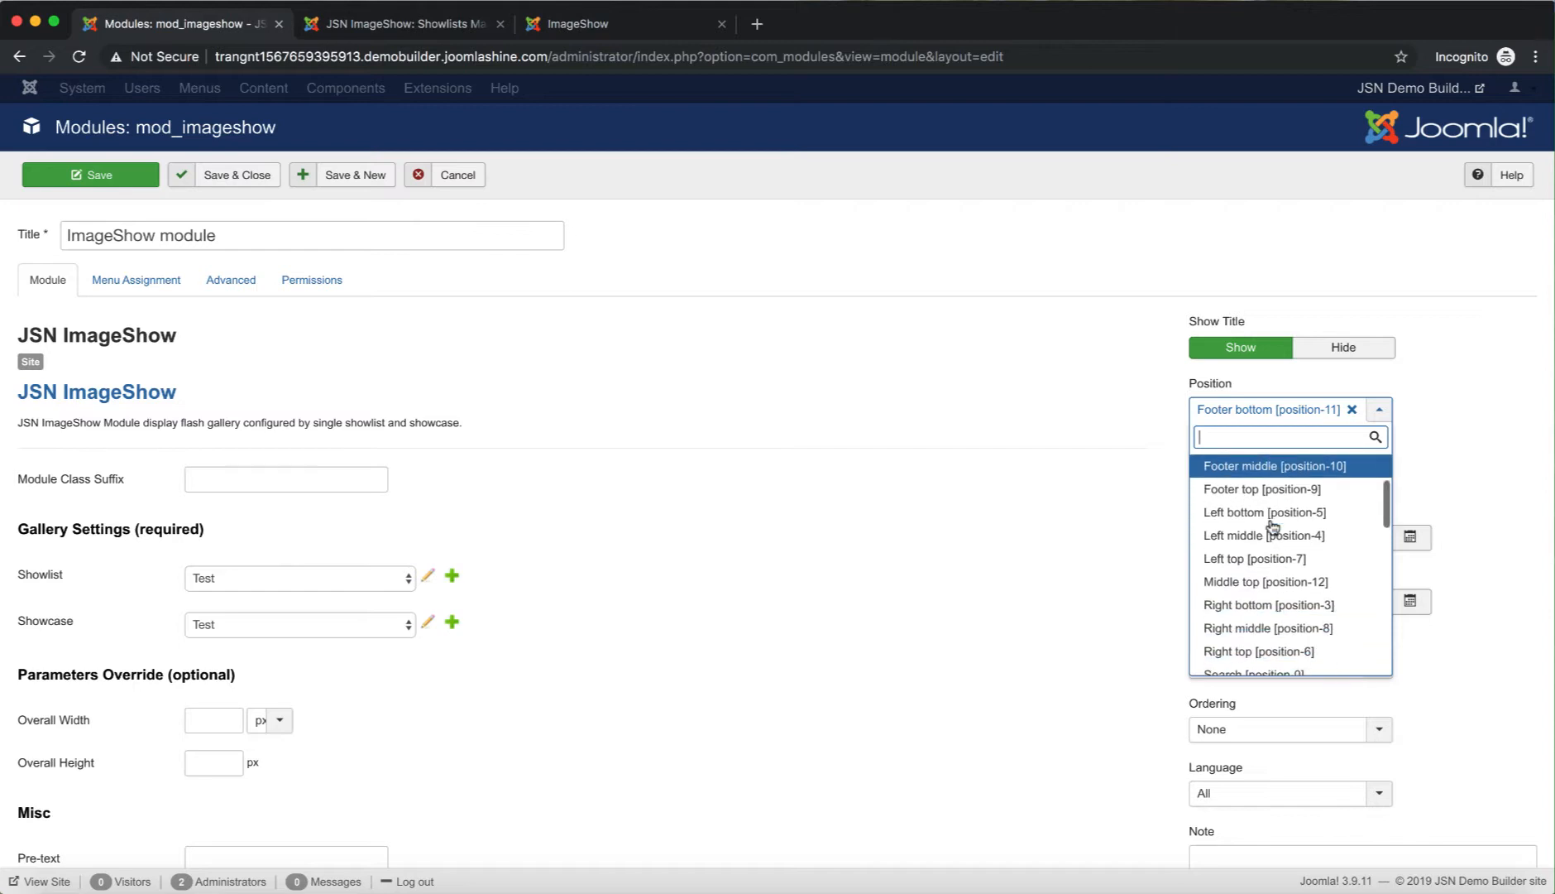
pyautogui.scroll(-3, 1272, 526)
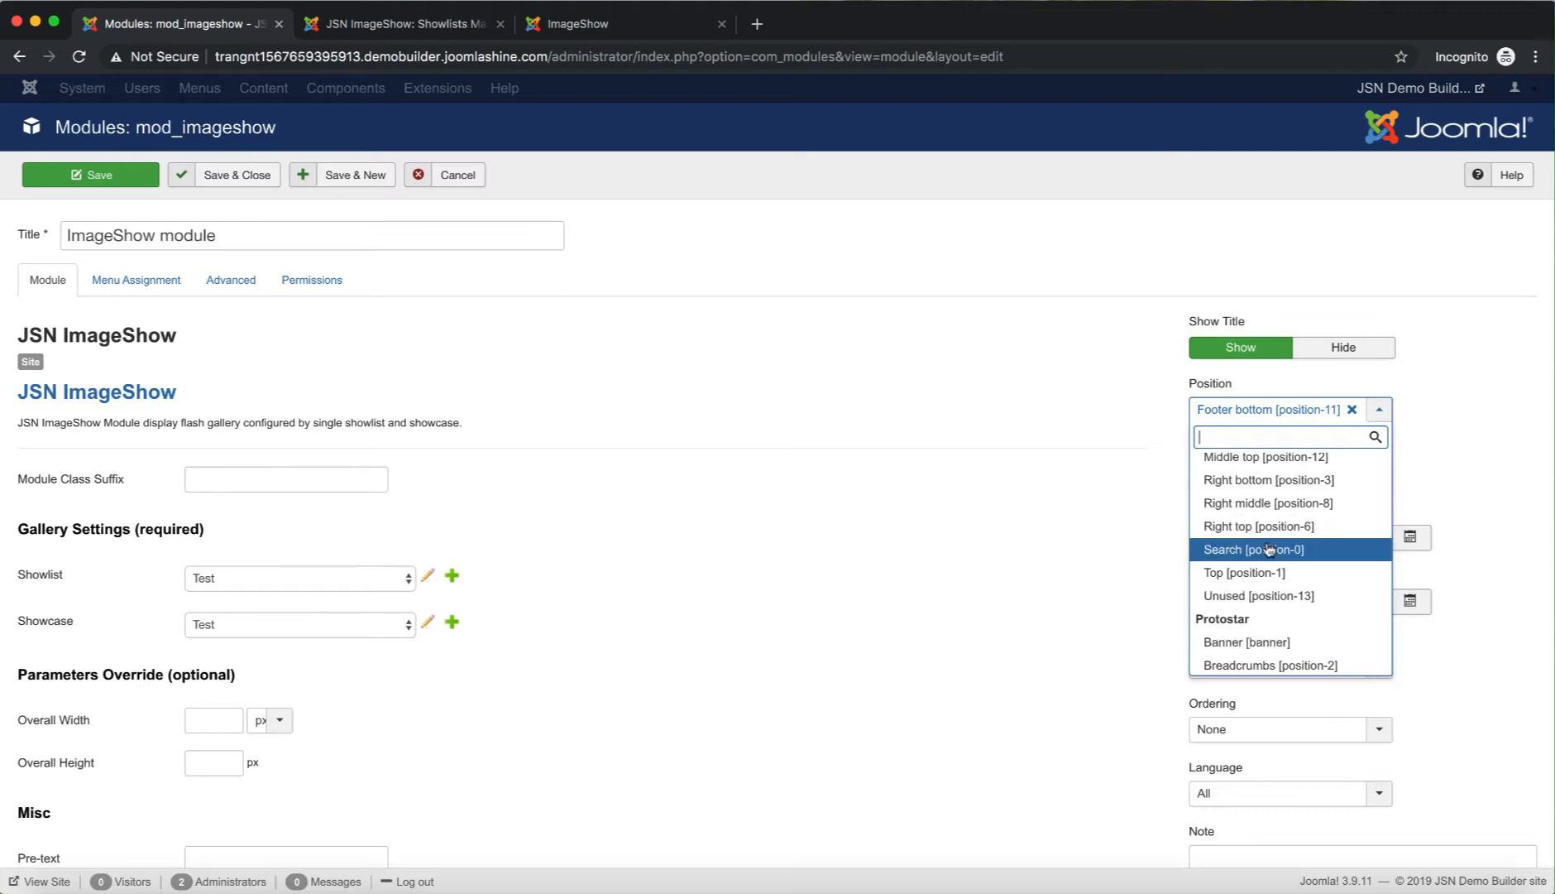
pyautogui.scroll(5, 1270, 549)
pyautogui.scroll(-7, 1270, 548)
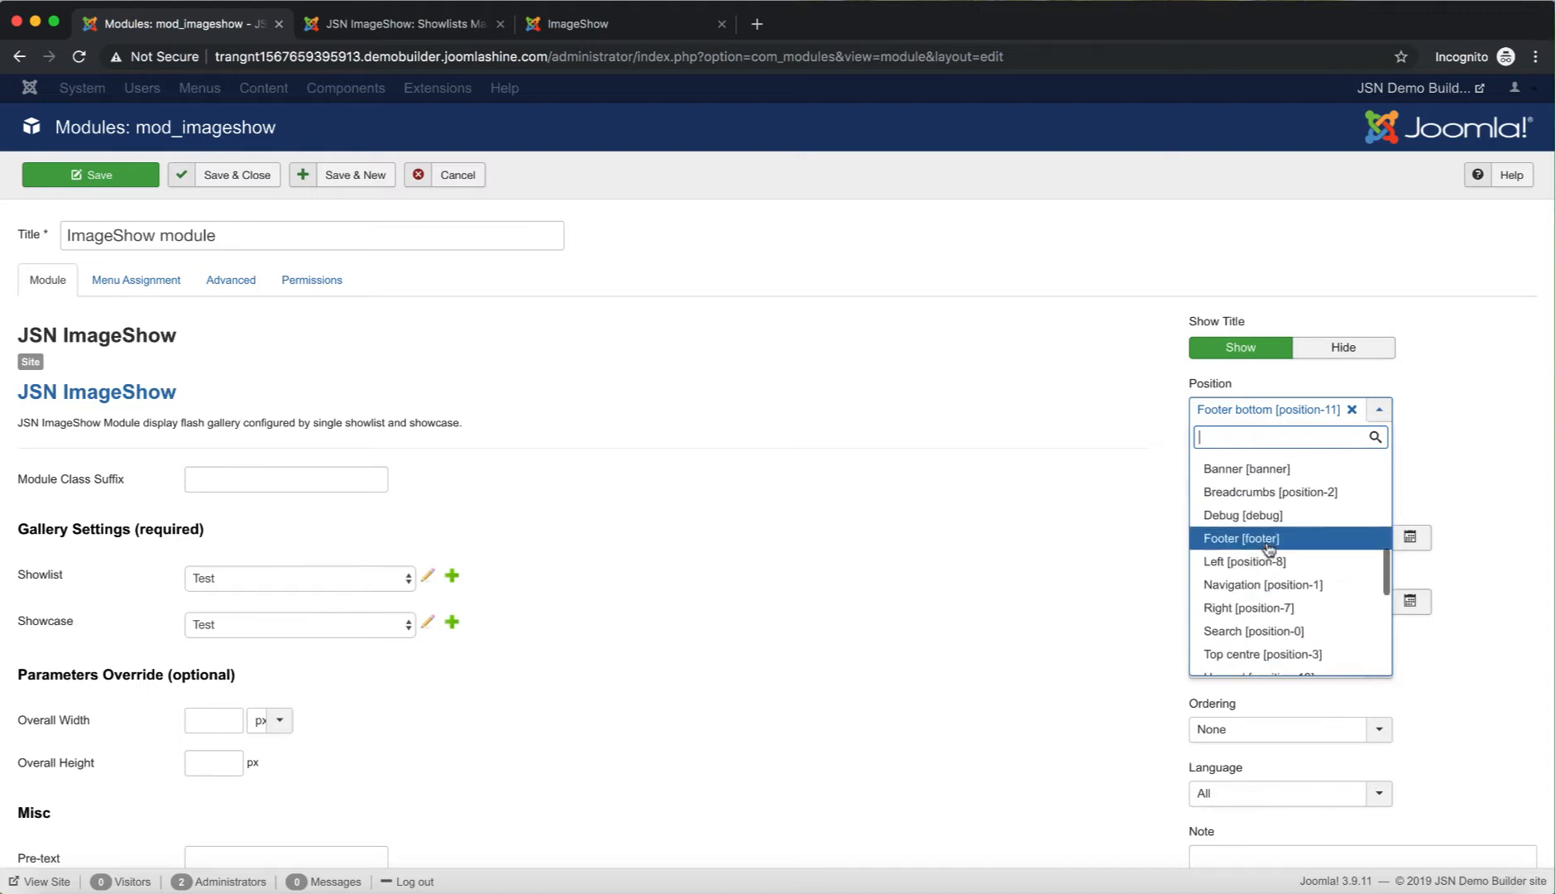
pyautogui.click(1270, 487)
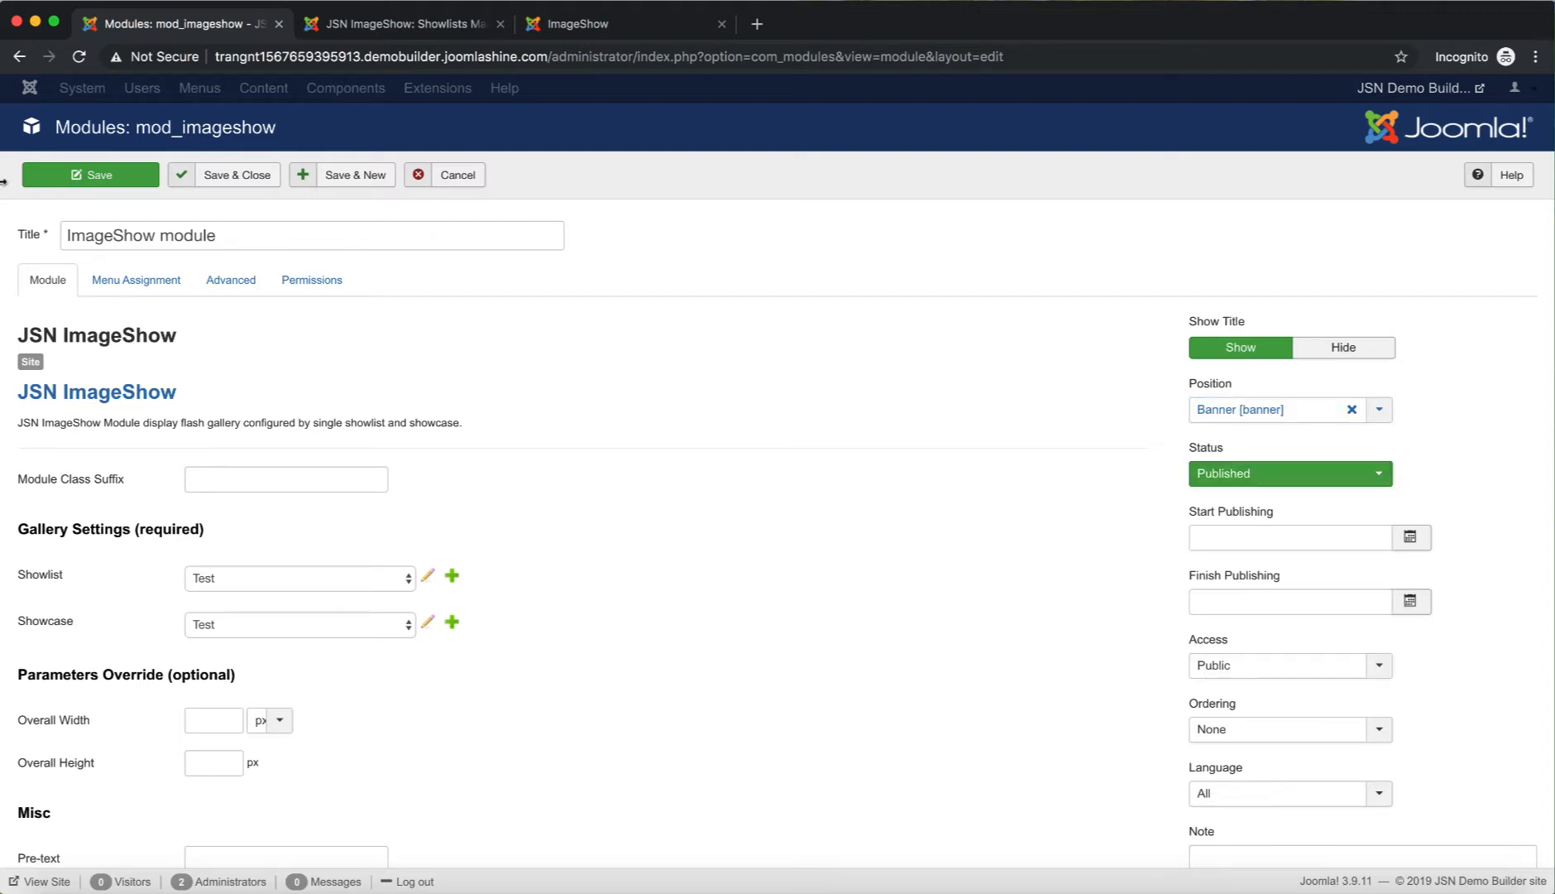
pyautogui.click(113, 175)
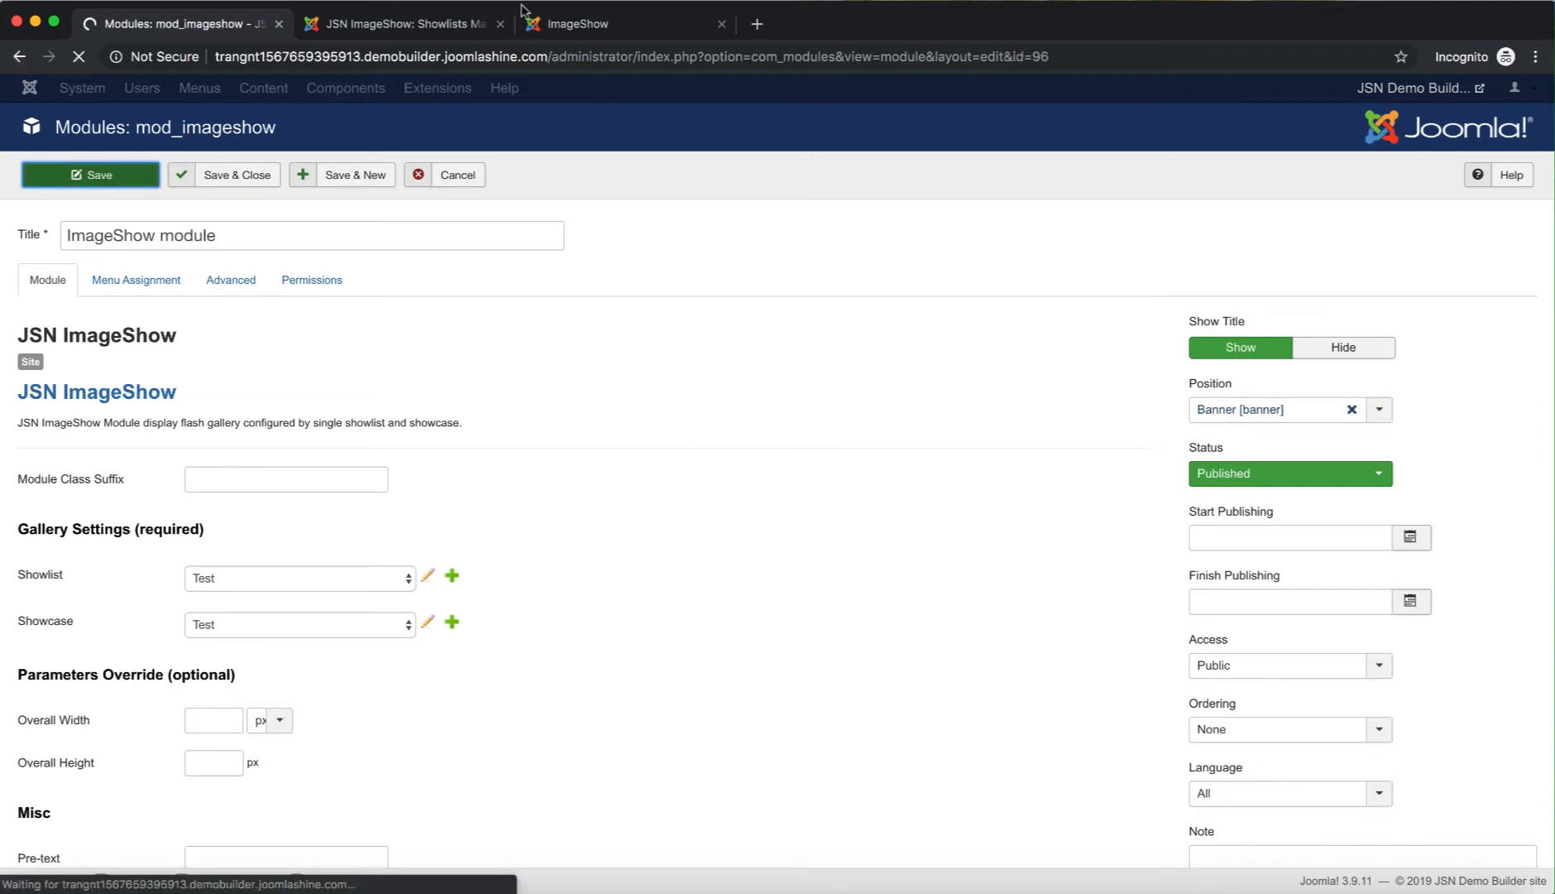
# - Reload the ImageShow page on the site's front end and look over the new gallery module
pyautogui.click(581, 23)
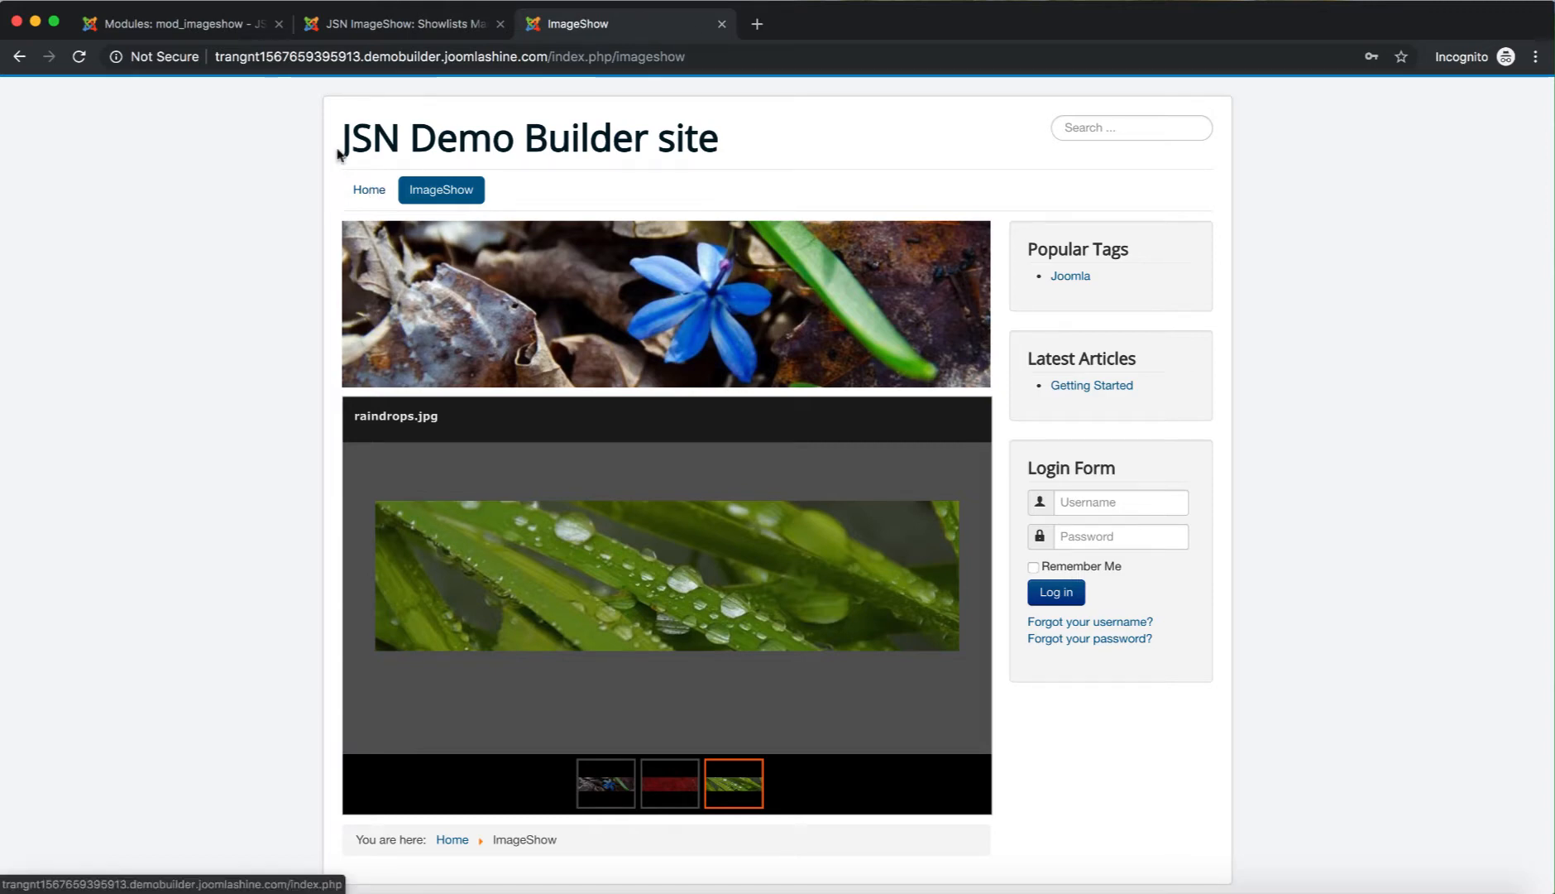
pyautogui.click(78, 56)
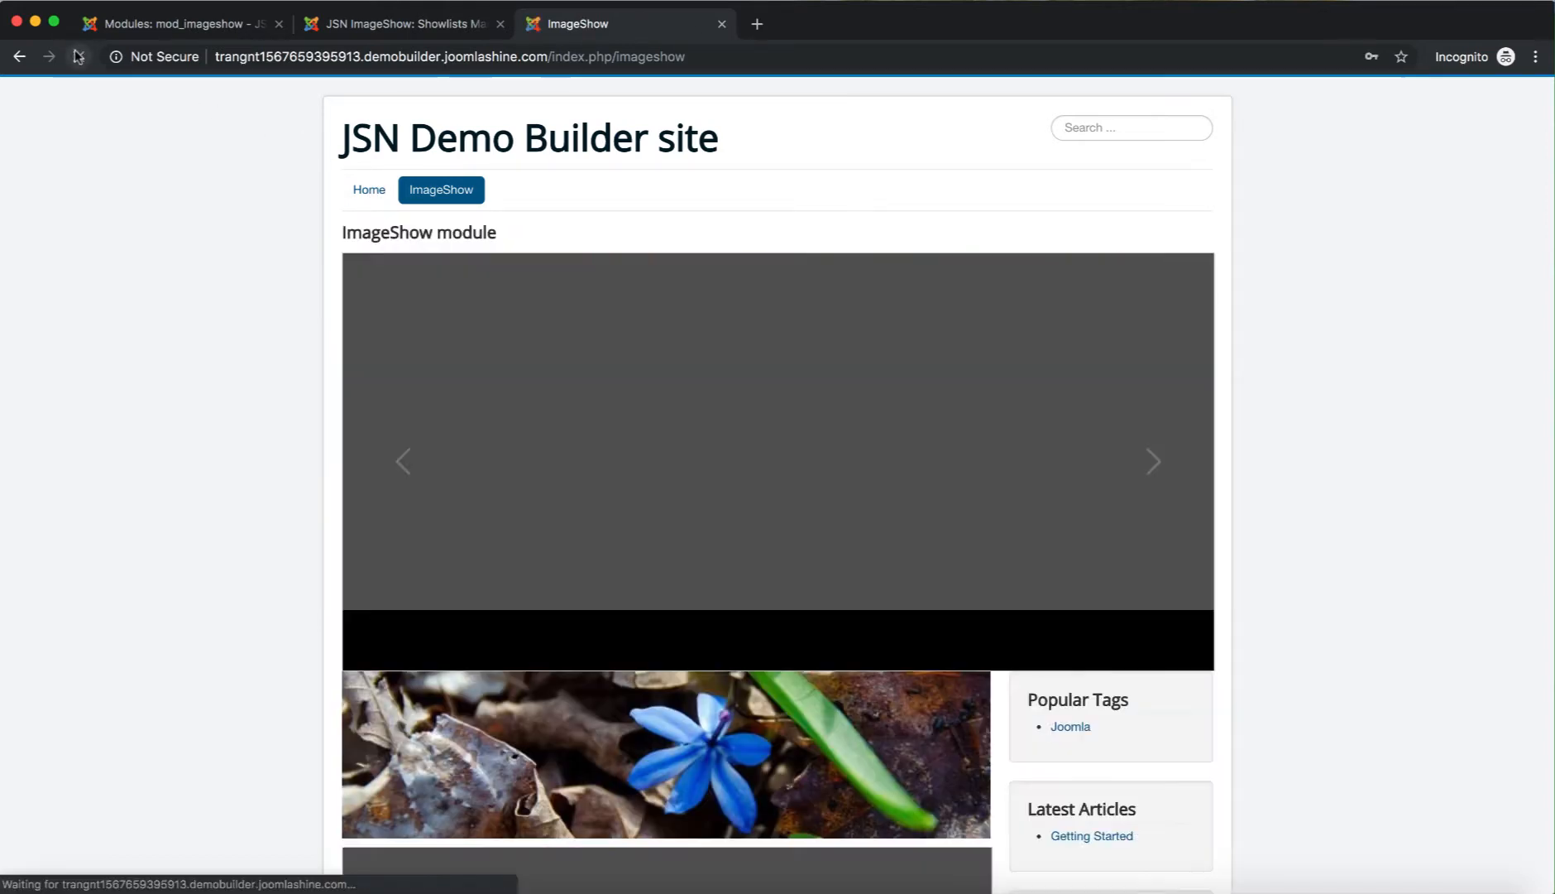
pyautogui.scroll(-2, 945, 525)
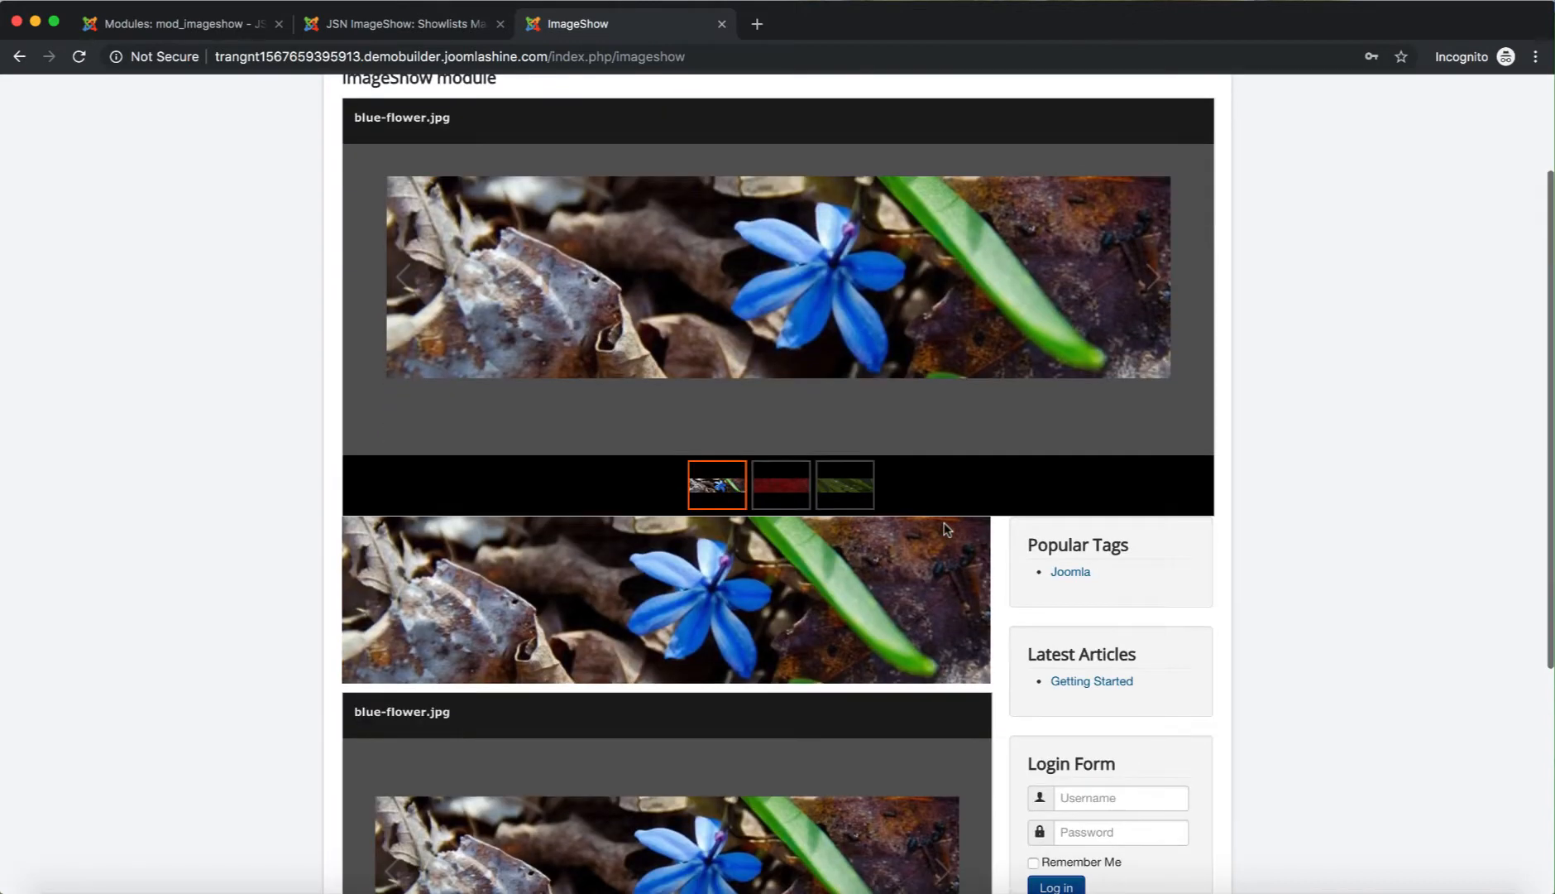
pyautogui.scroll(2, 944, 524)
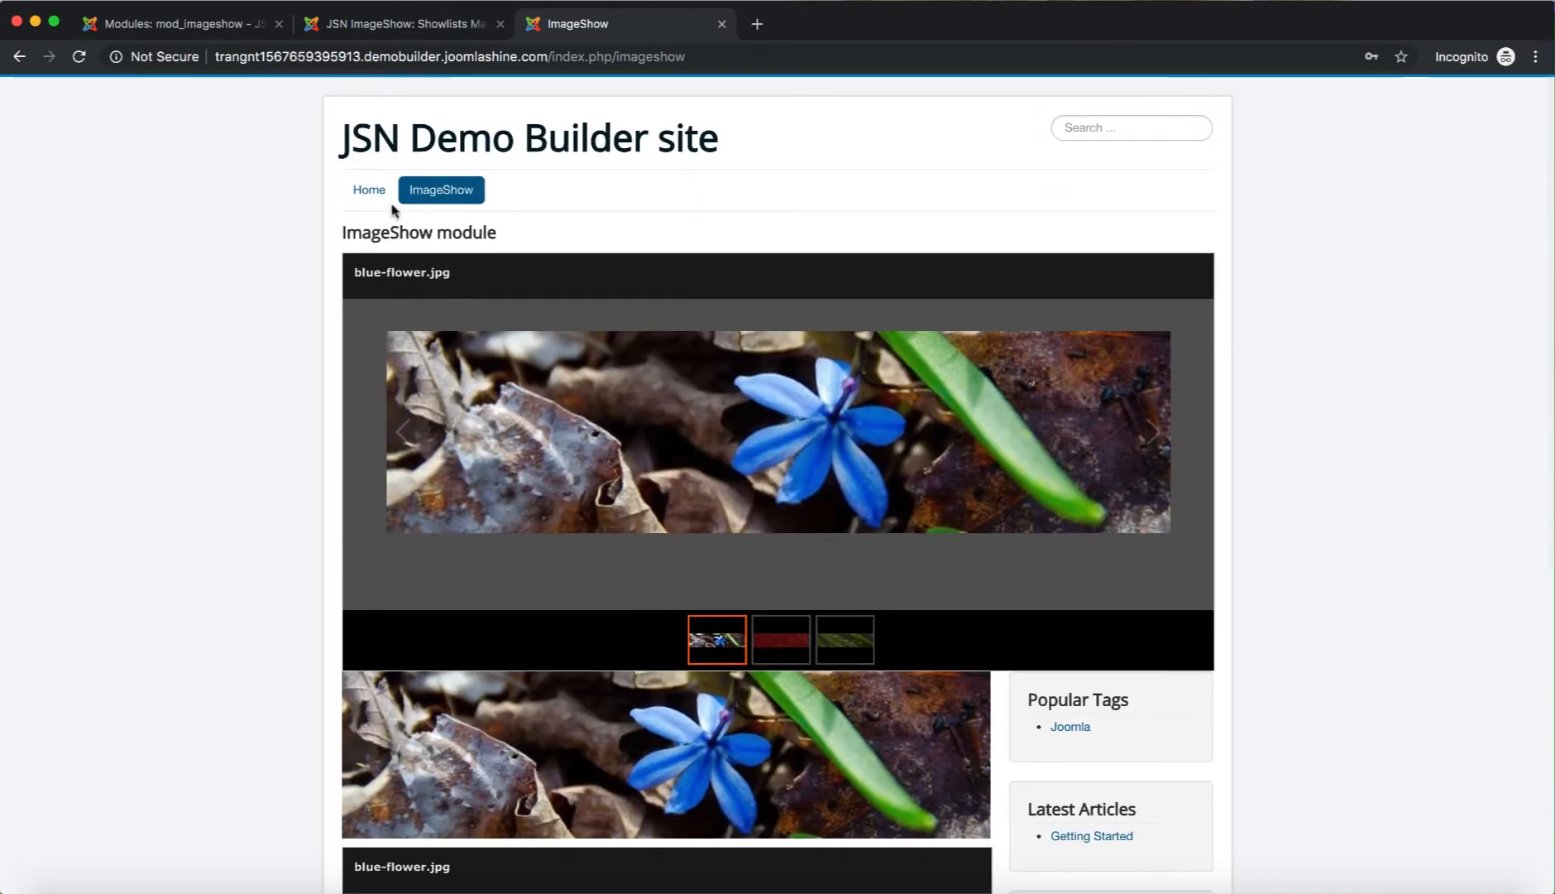
# - Open the site's Home page and view the second and third images in the ImageShow module's gallery
pyautogui.click(372, 195)
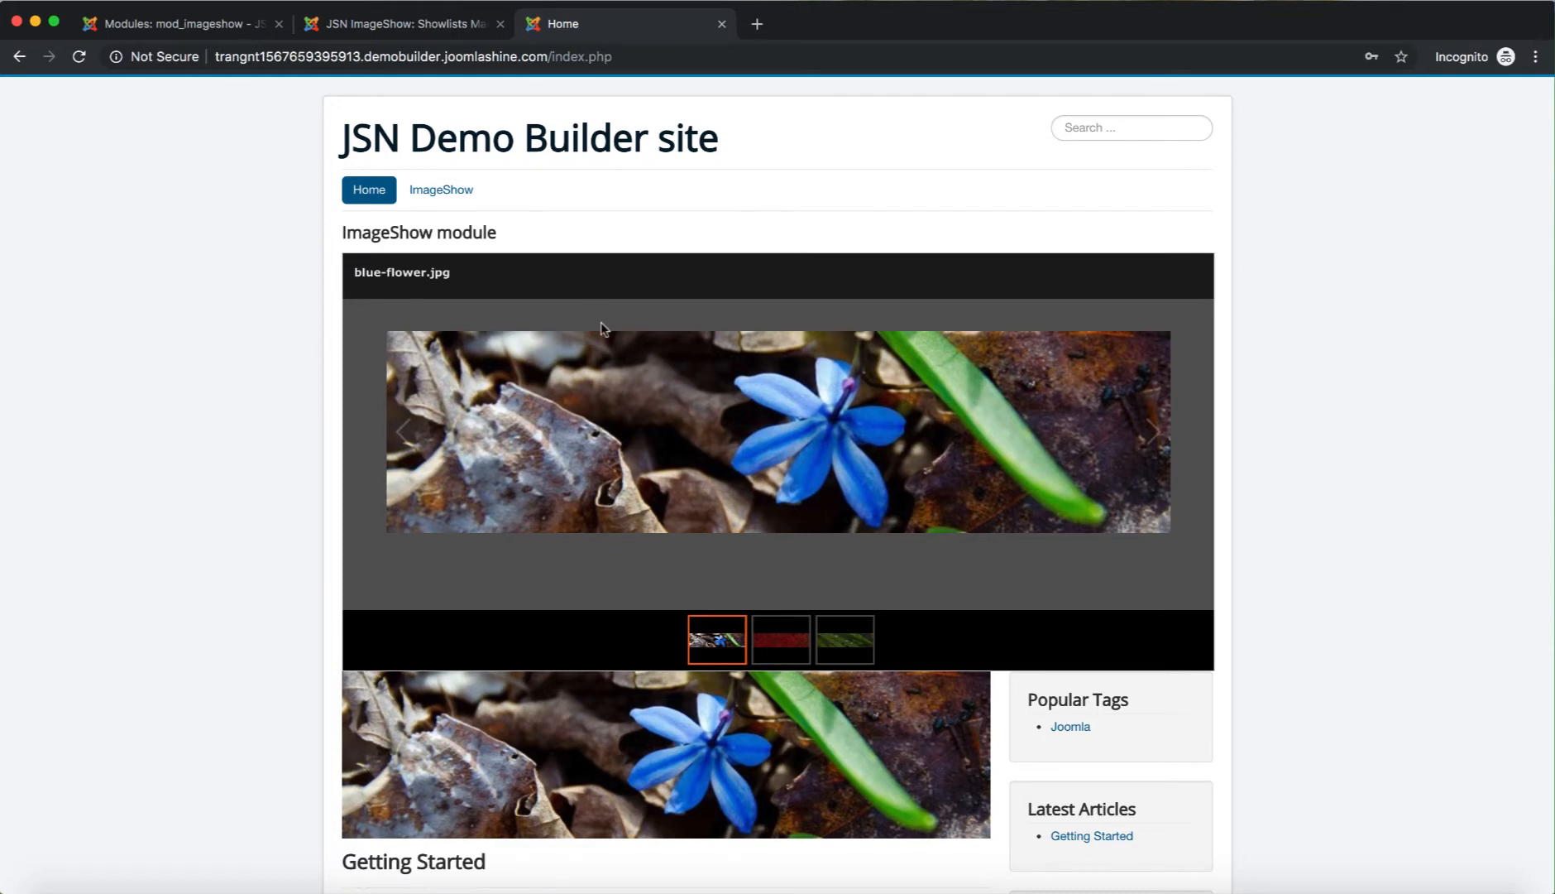
pyautogui.tripleClick(447, 225)
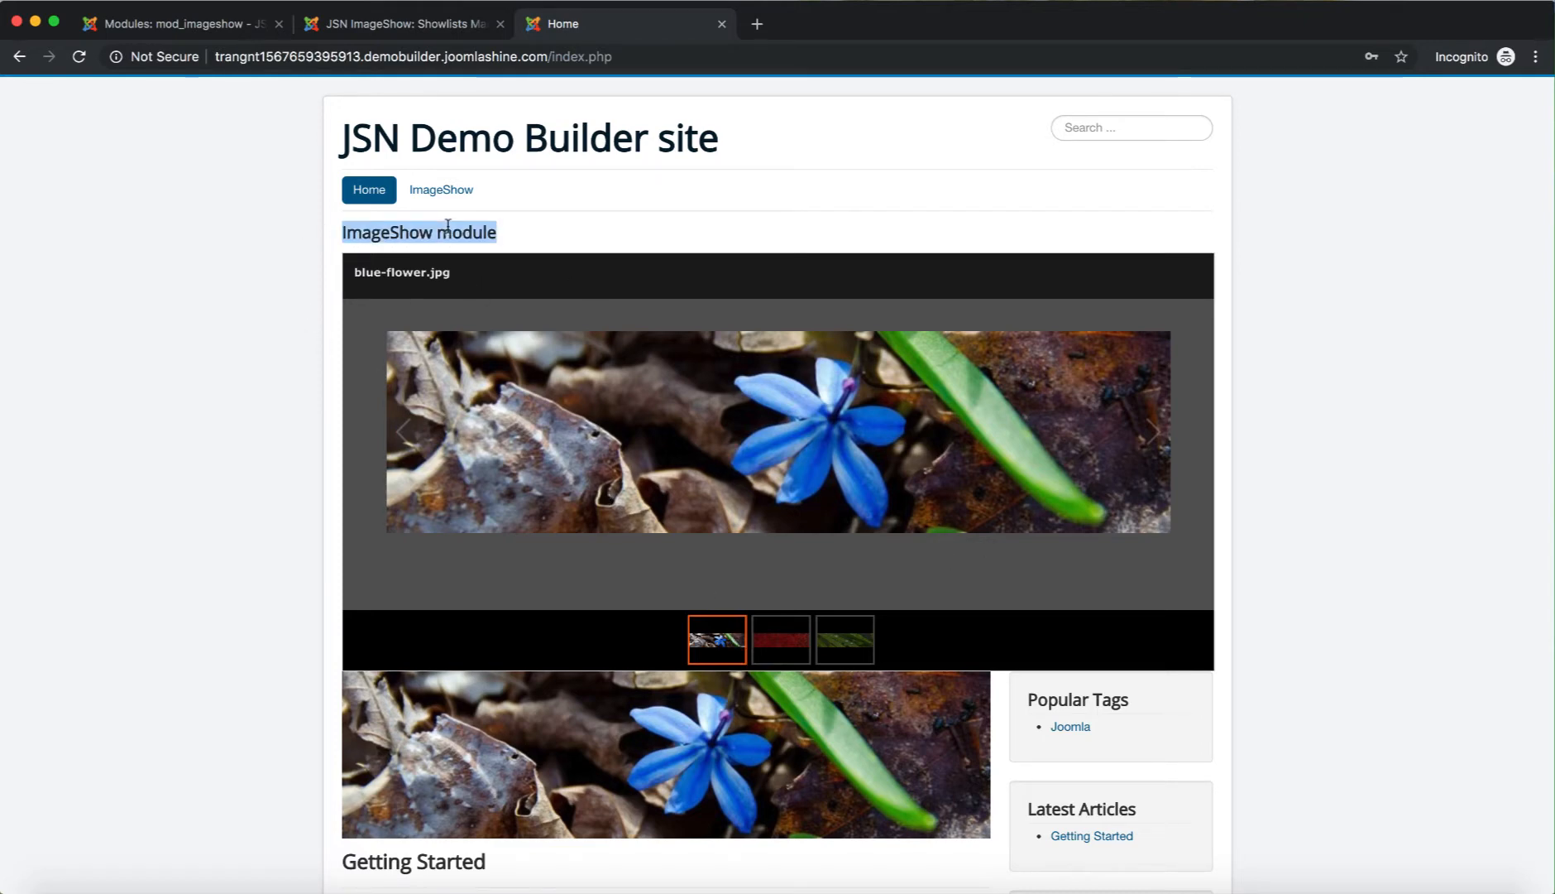
pyautogui.click(549, 234)
pyautogui.click(781, 649)
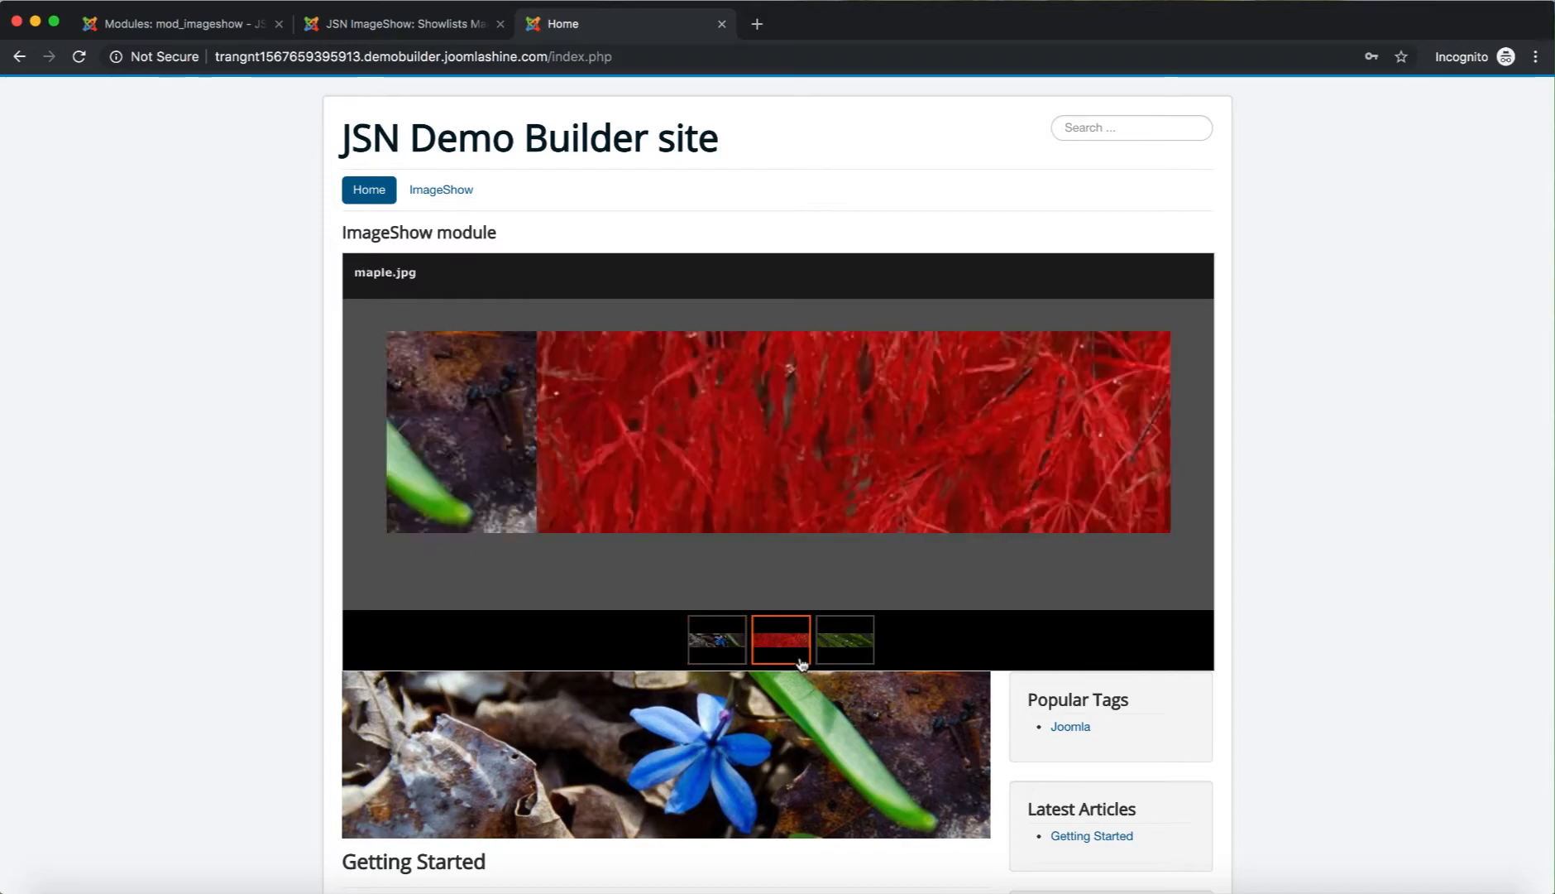
pyautogui.click(845, 650)
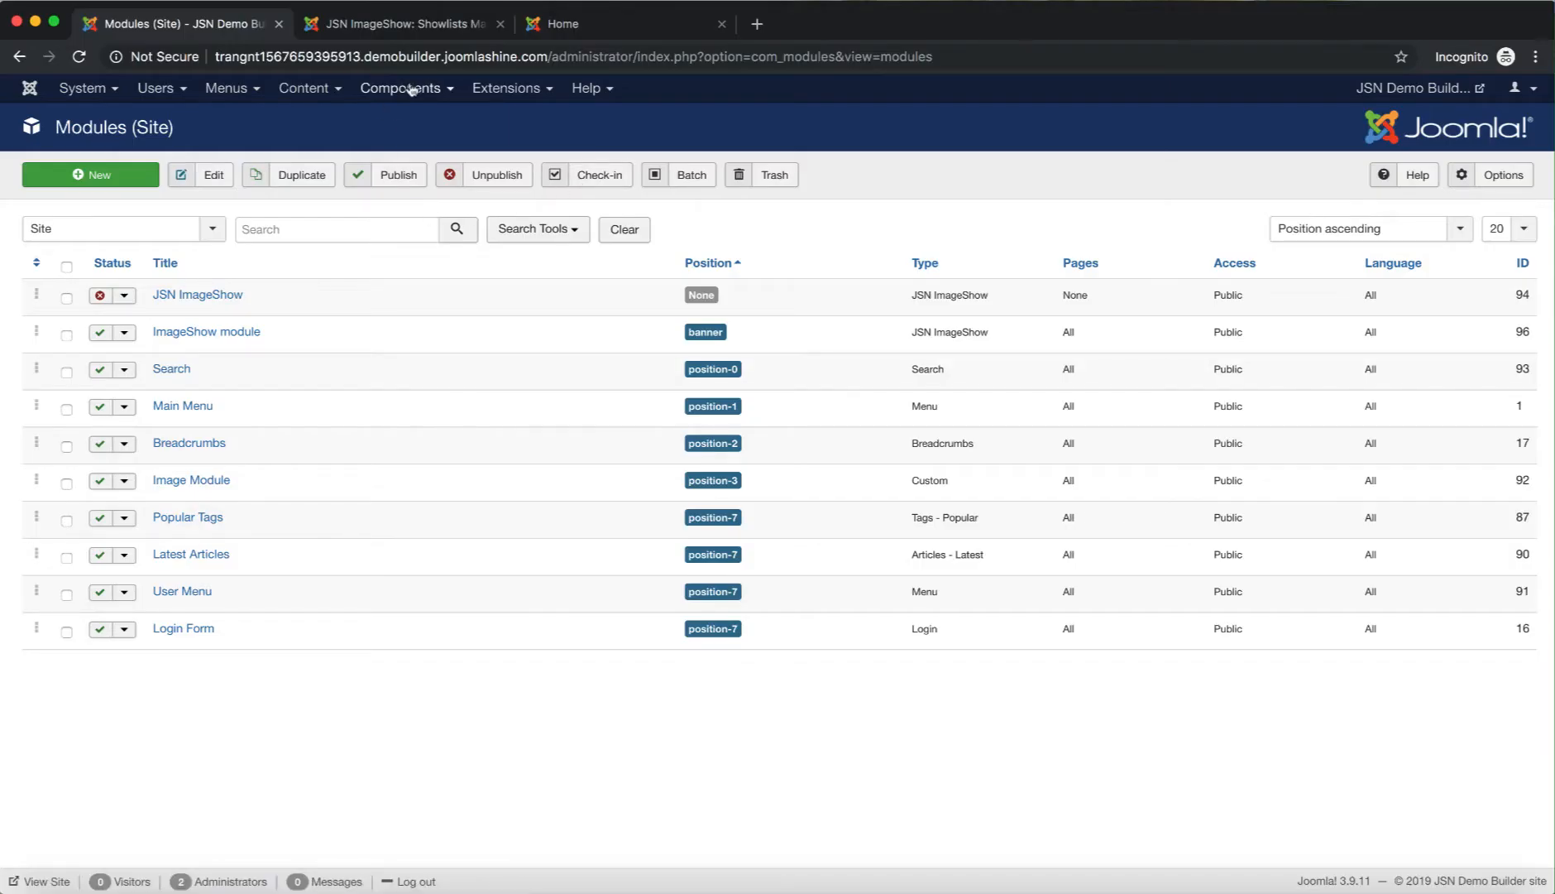
# - Open the JSN ImageShow Launch Pad in the administration and choose Test for both the showlist and the showcase
pyautogui.click(454, 93)
pyautogui.moveTo(460, 183)
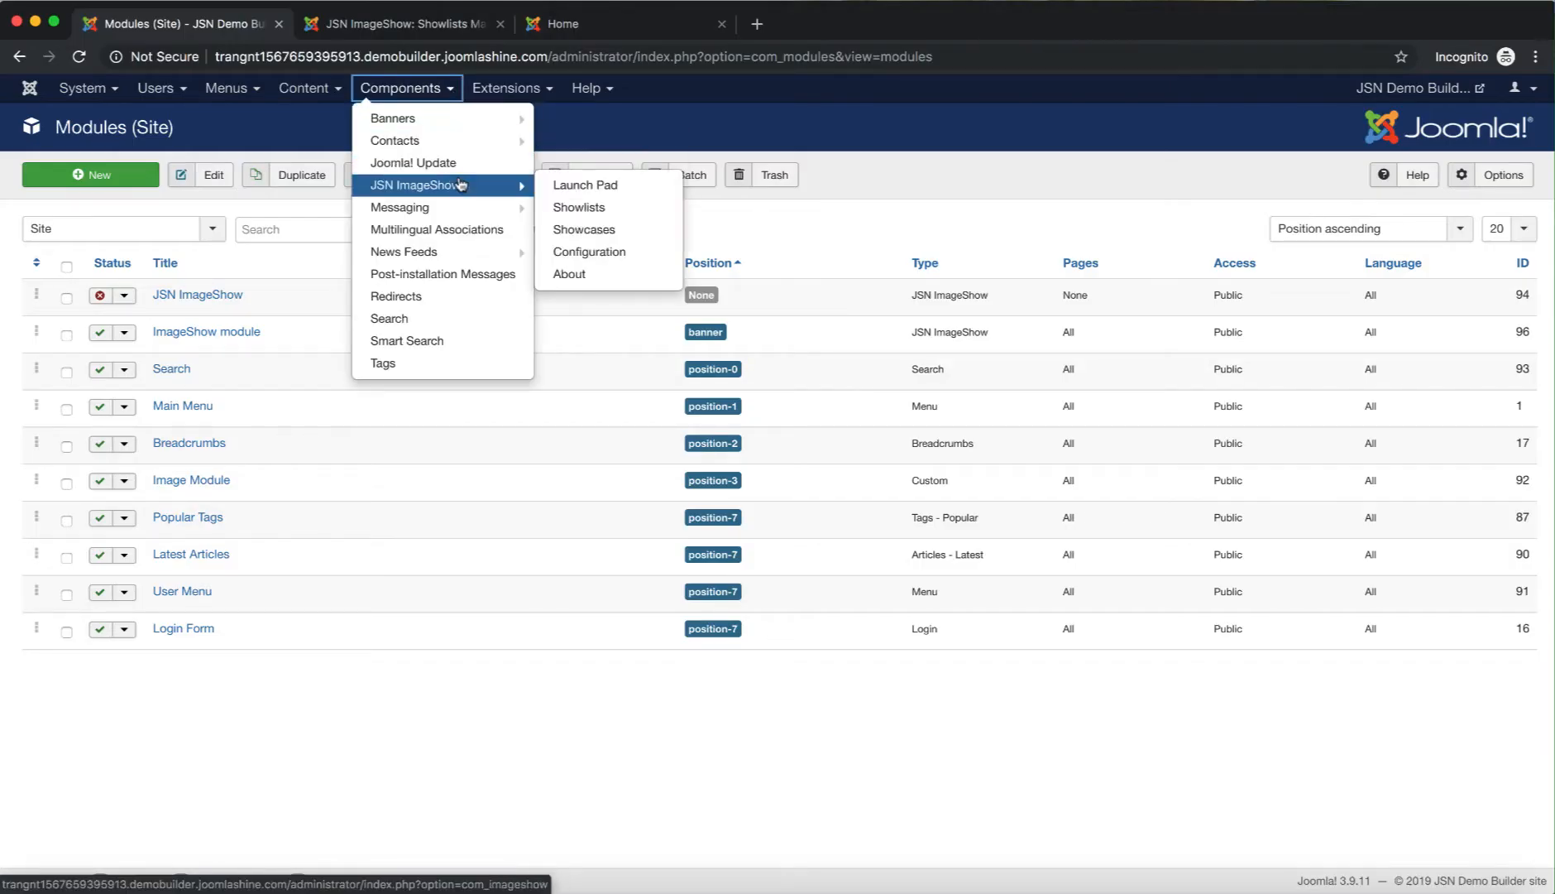
pyautogui.click(467, 184)
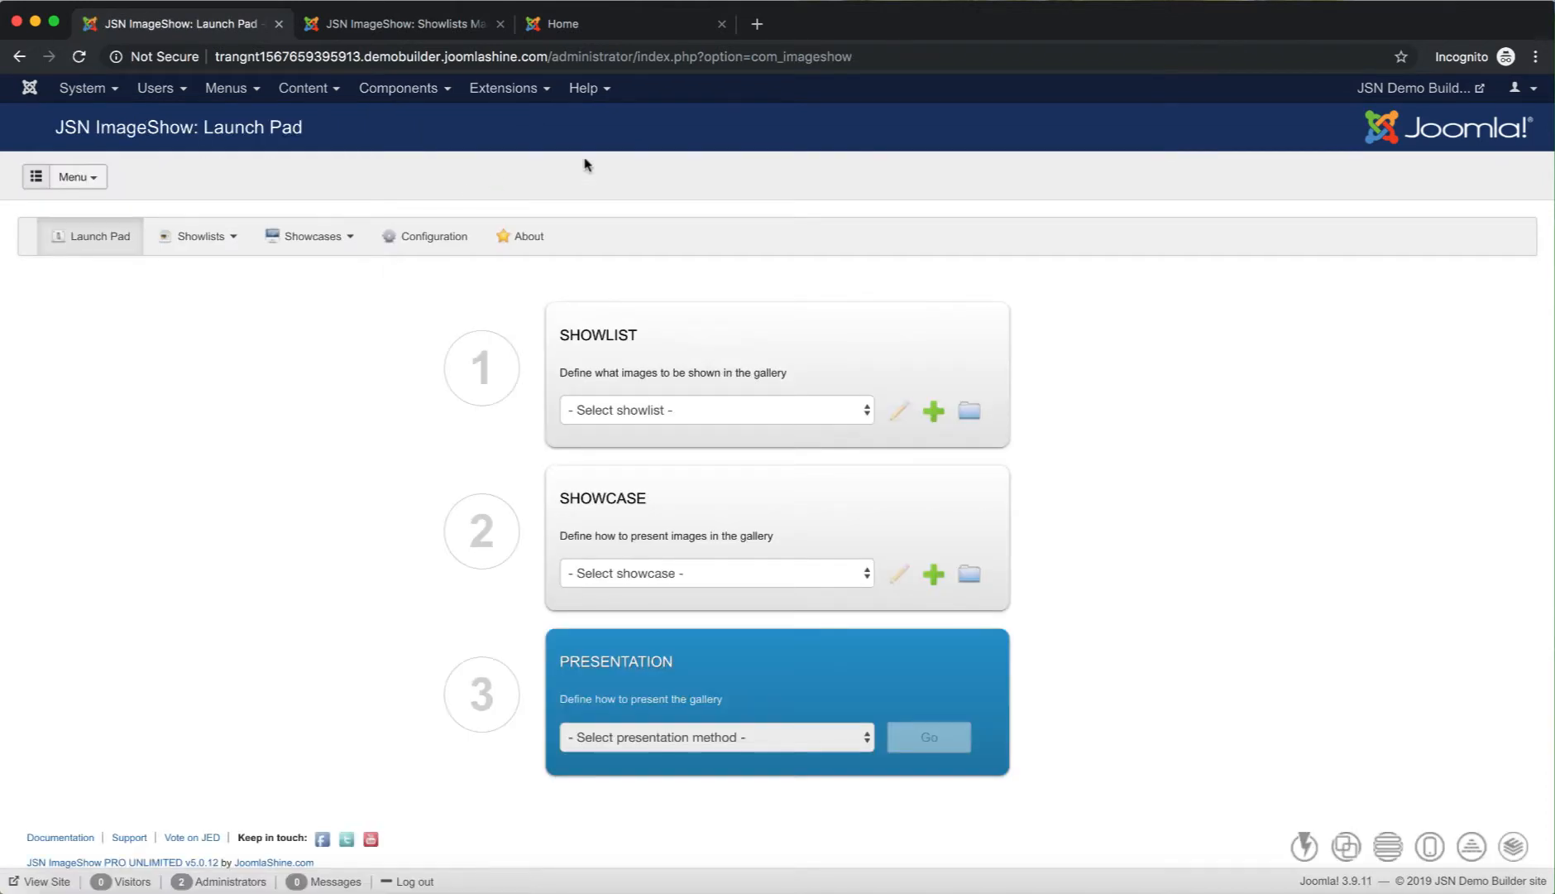
pyautogui.click(861, 413)
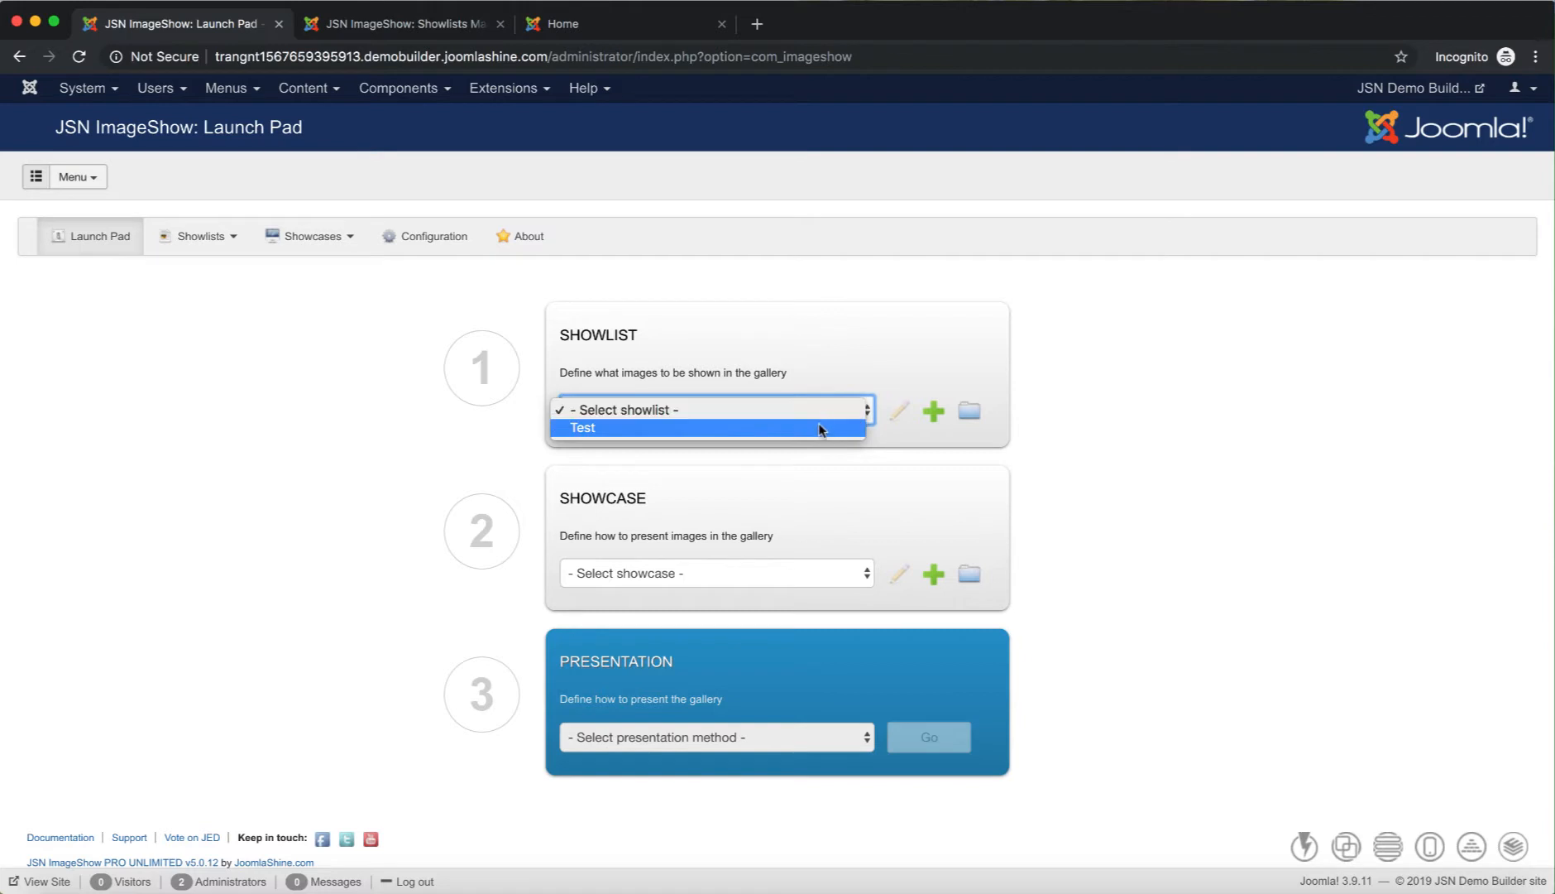
pyautogui.click(819, 430)
pyautogui.click(830, 571)
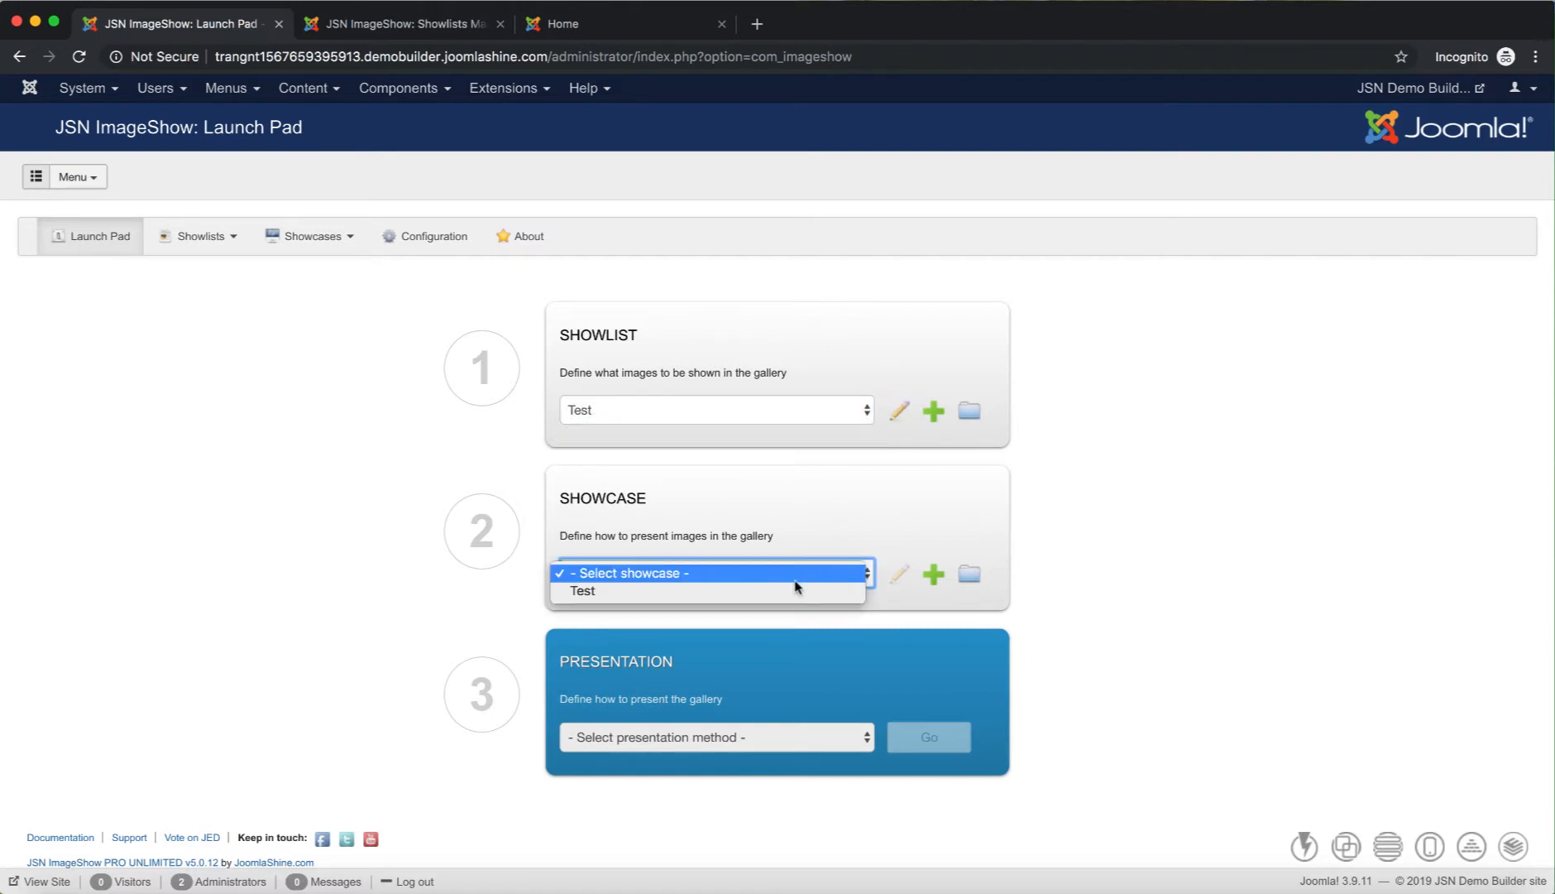
pyautogui.click(795, 587)
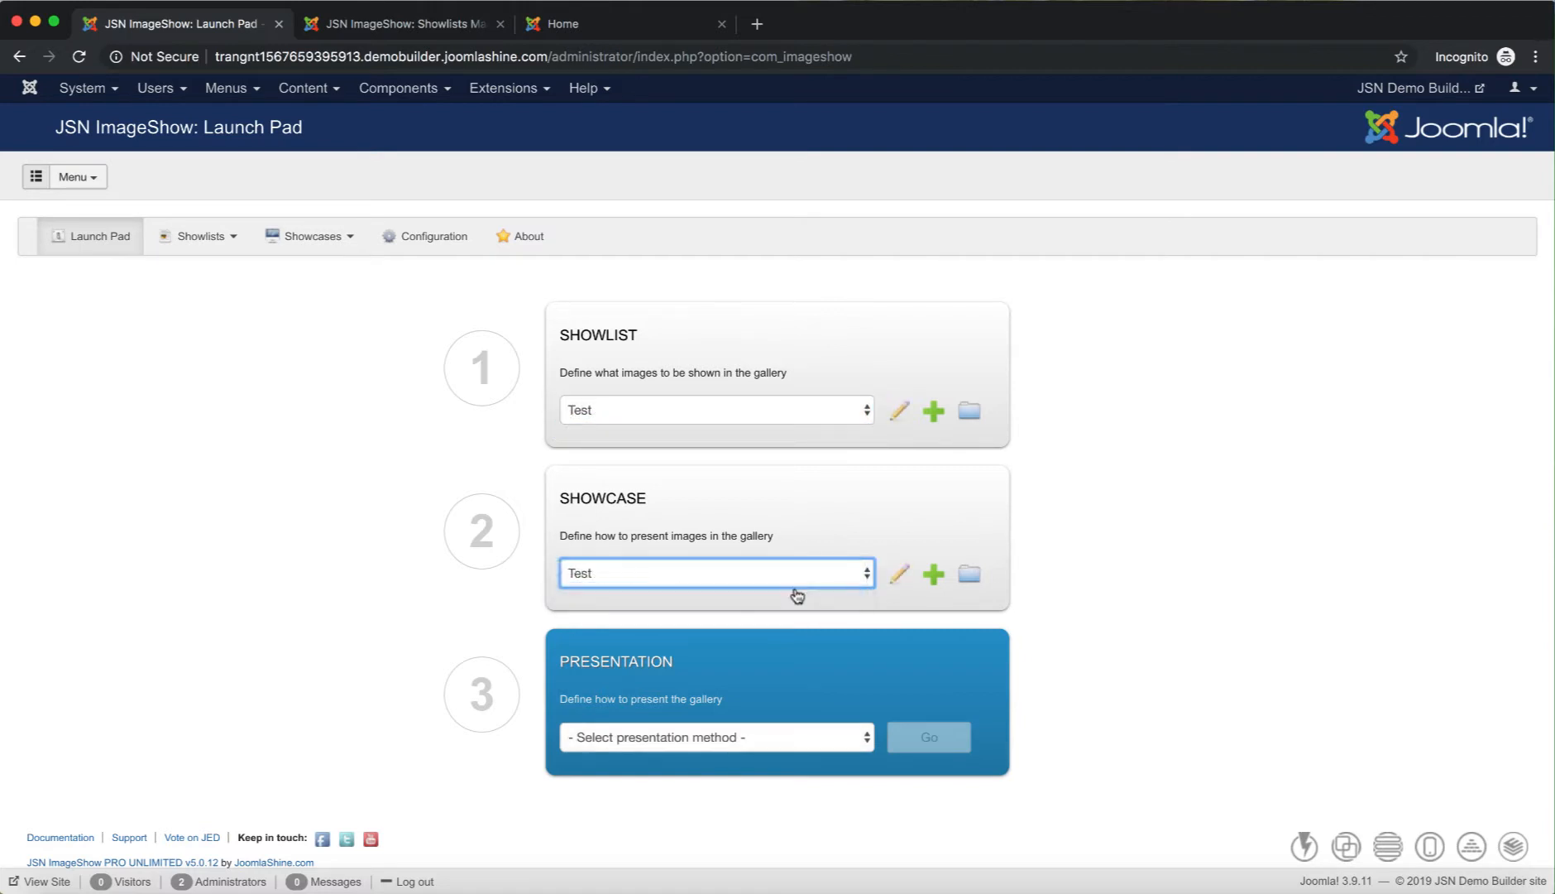
# - Set the presentation method to Inside article (content plugin) and open the plugin syntax details
pyautogui.click(852, 736)
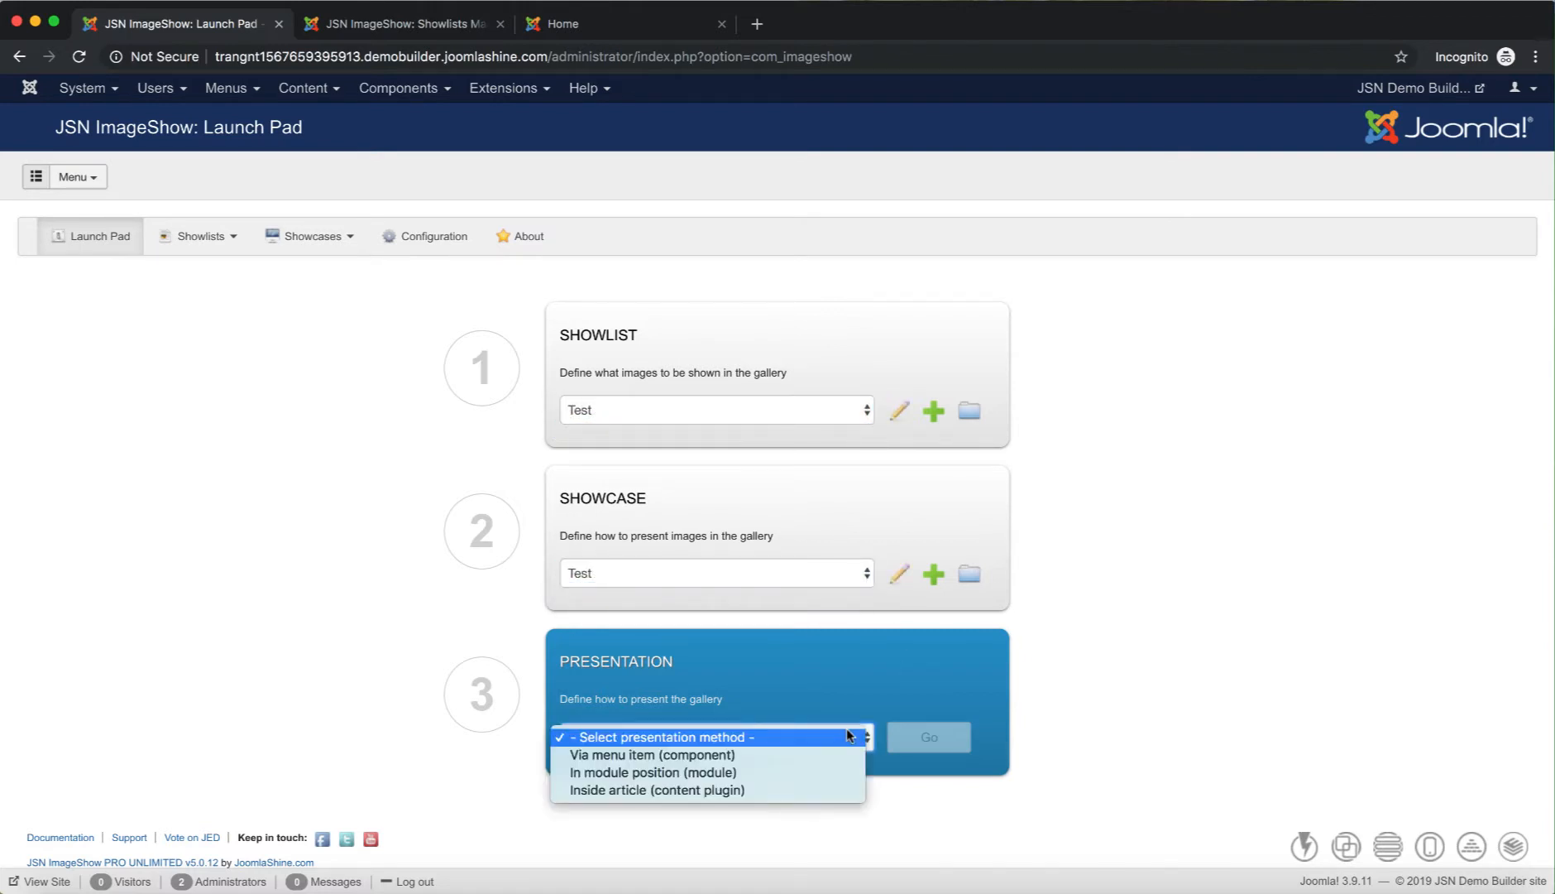
pyautogui.click(712, 790)
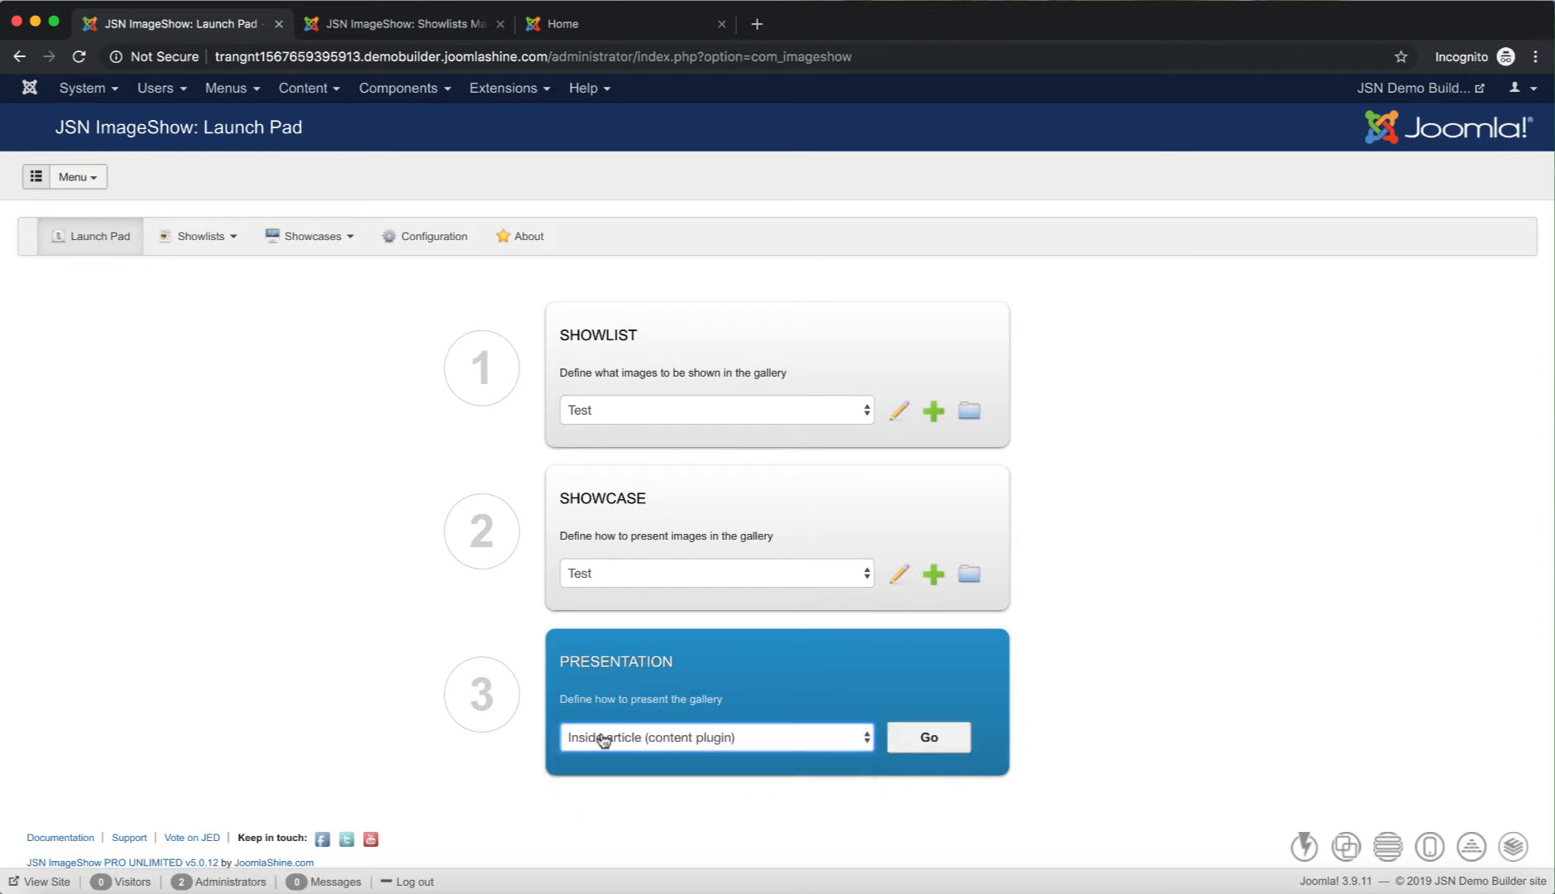
pyautogui.click(929, 739)
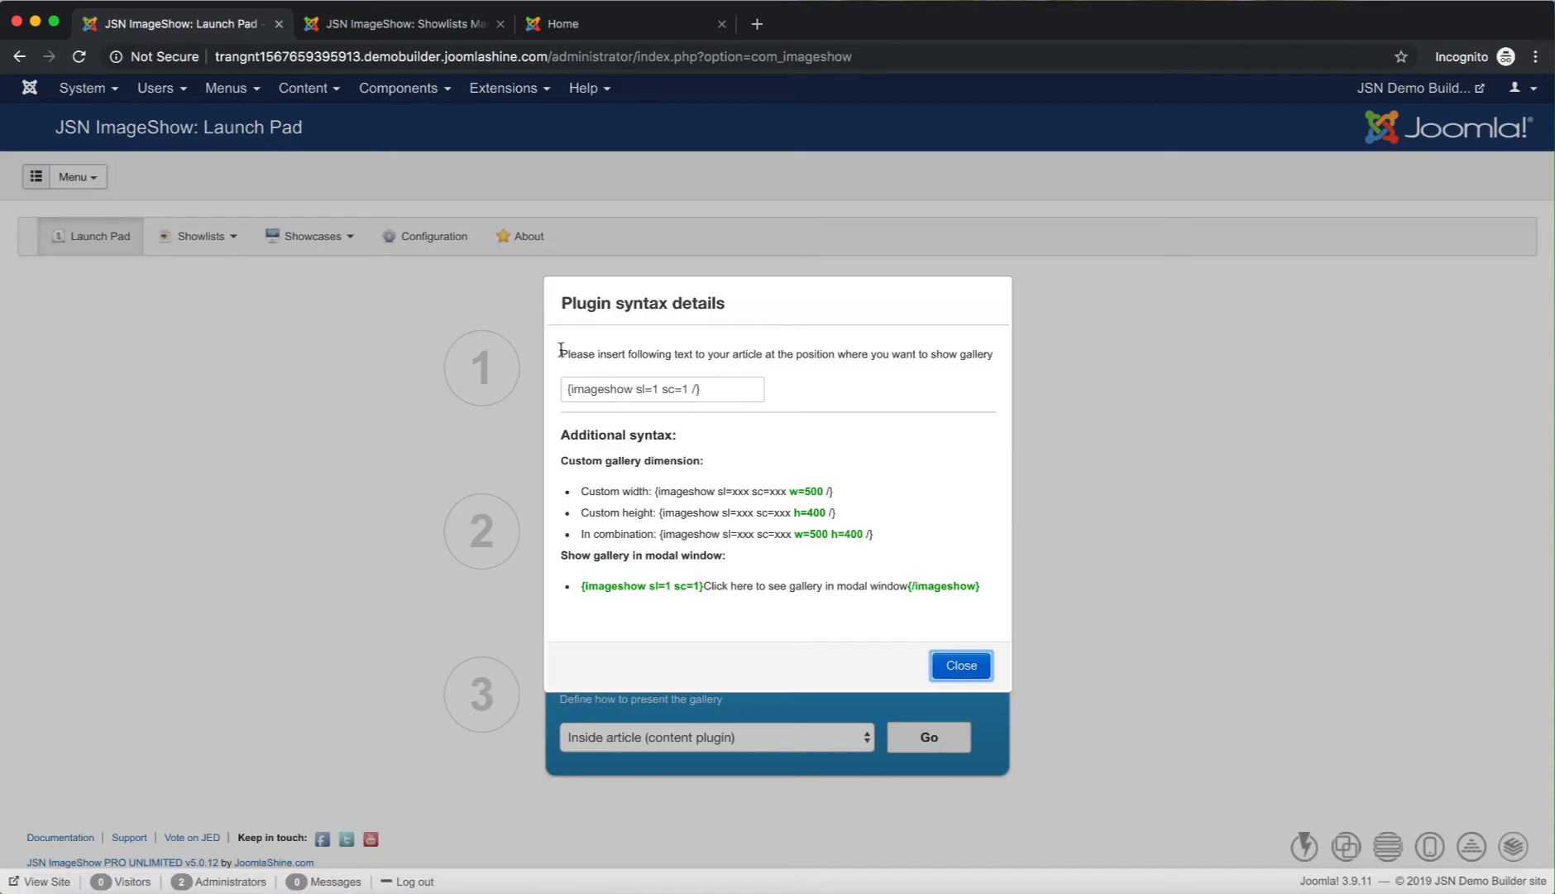
# - Copy the plugin syntax {imageshow sl=1 sc=1 /} and close the syntax details
pyautogui.moveTo(562, 351); pyautogui.dragTo(922, 352)
pyautogui.tripleClick(747, 387)
pyautogui.press('super+c')
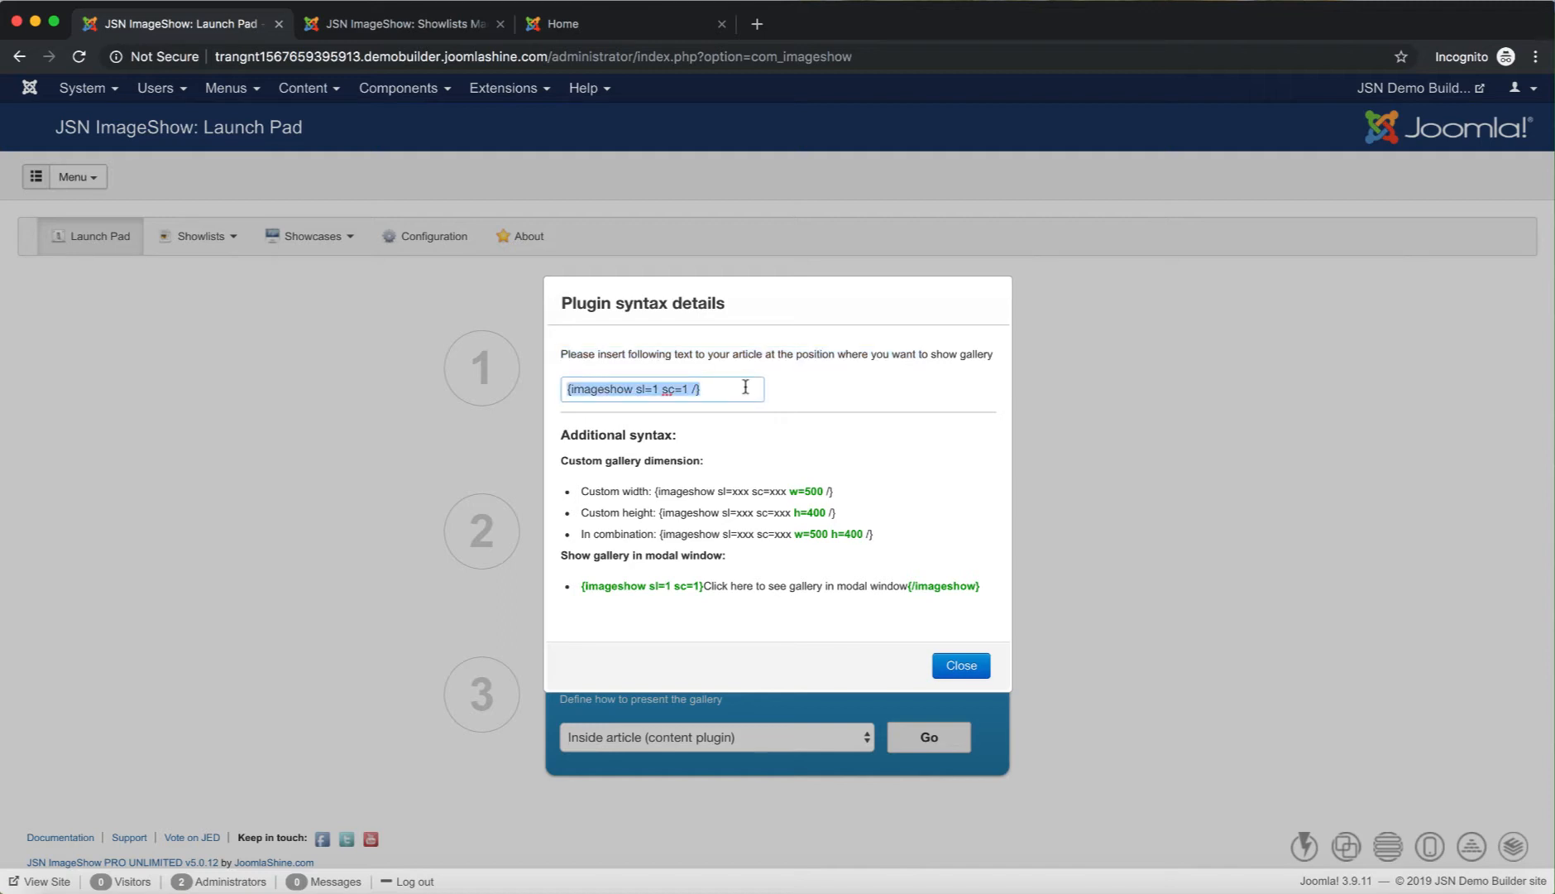
pyautogui.rightClick(746, 387)
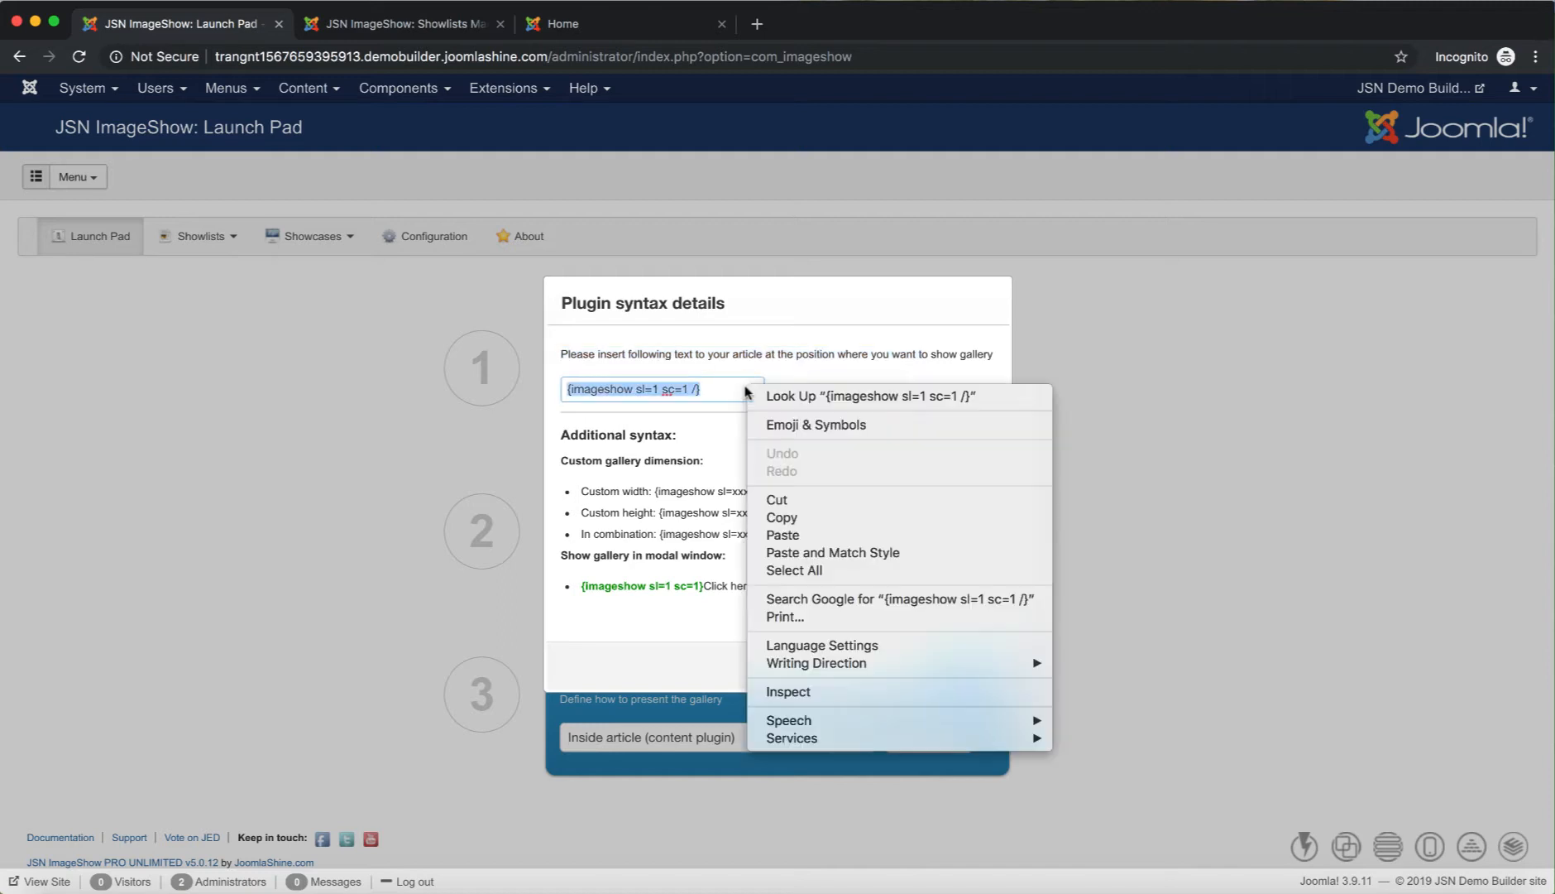
pyautogui.click(778, 516)
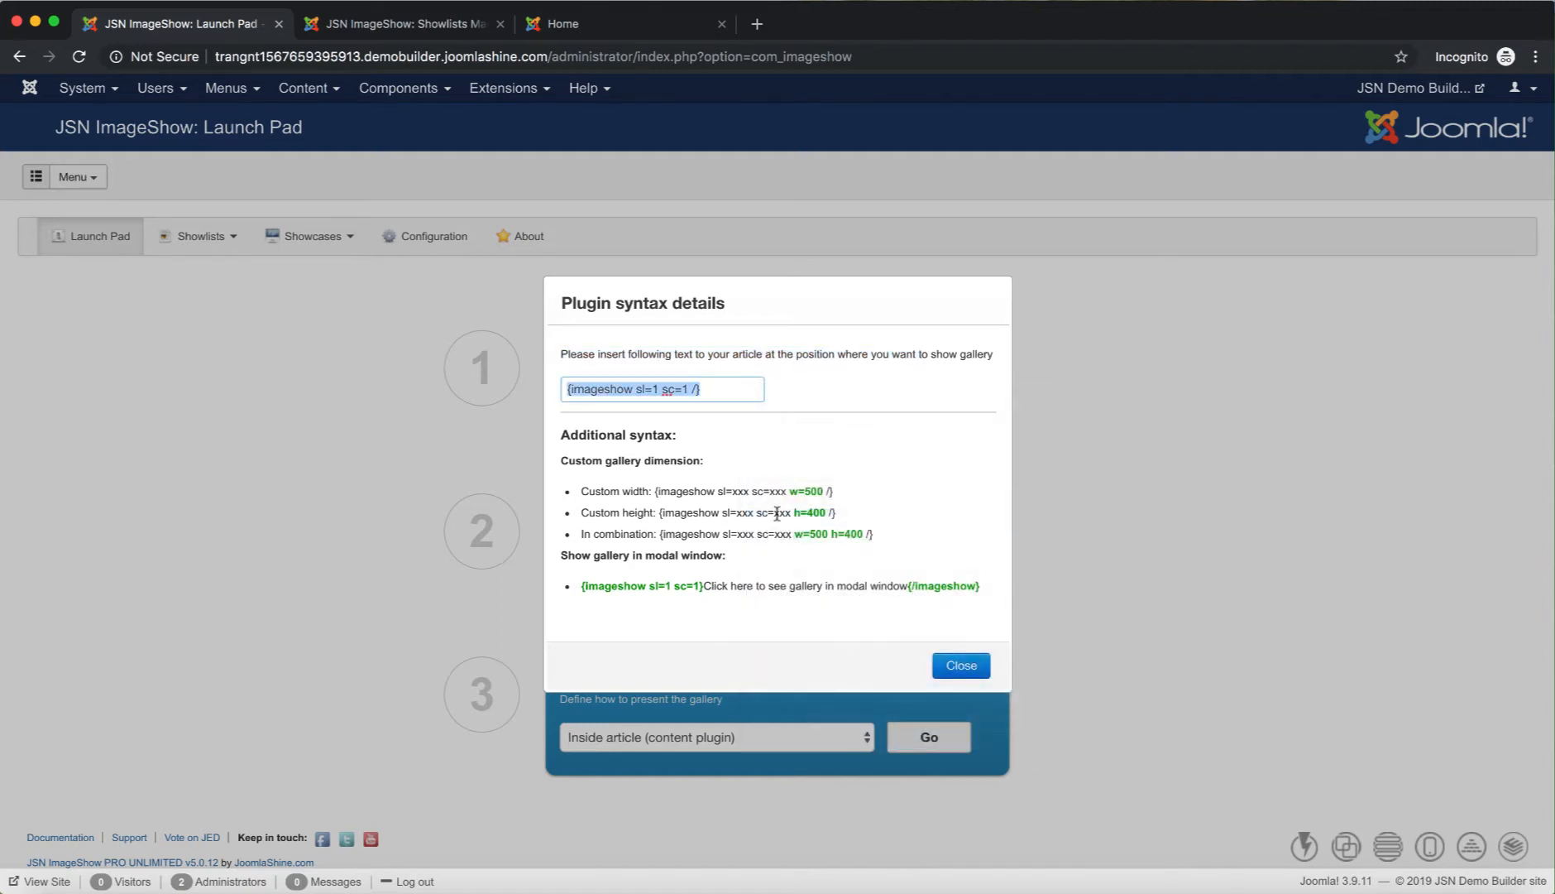
pyautogui.click(961, 667)
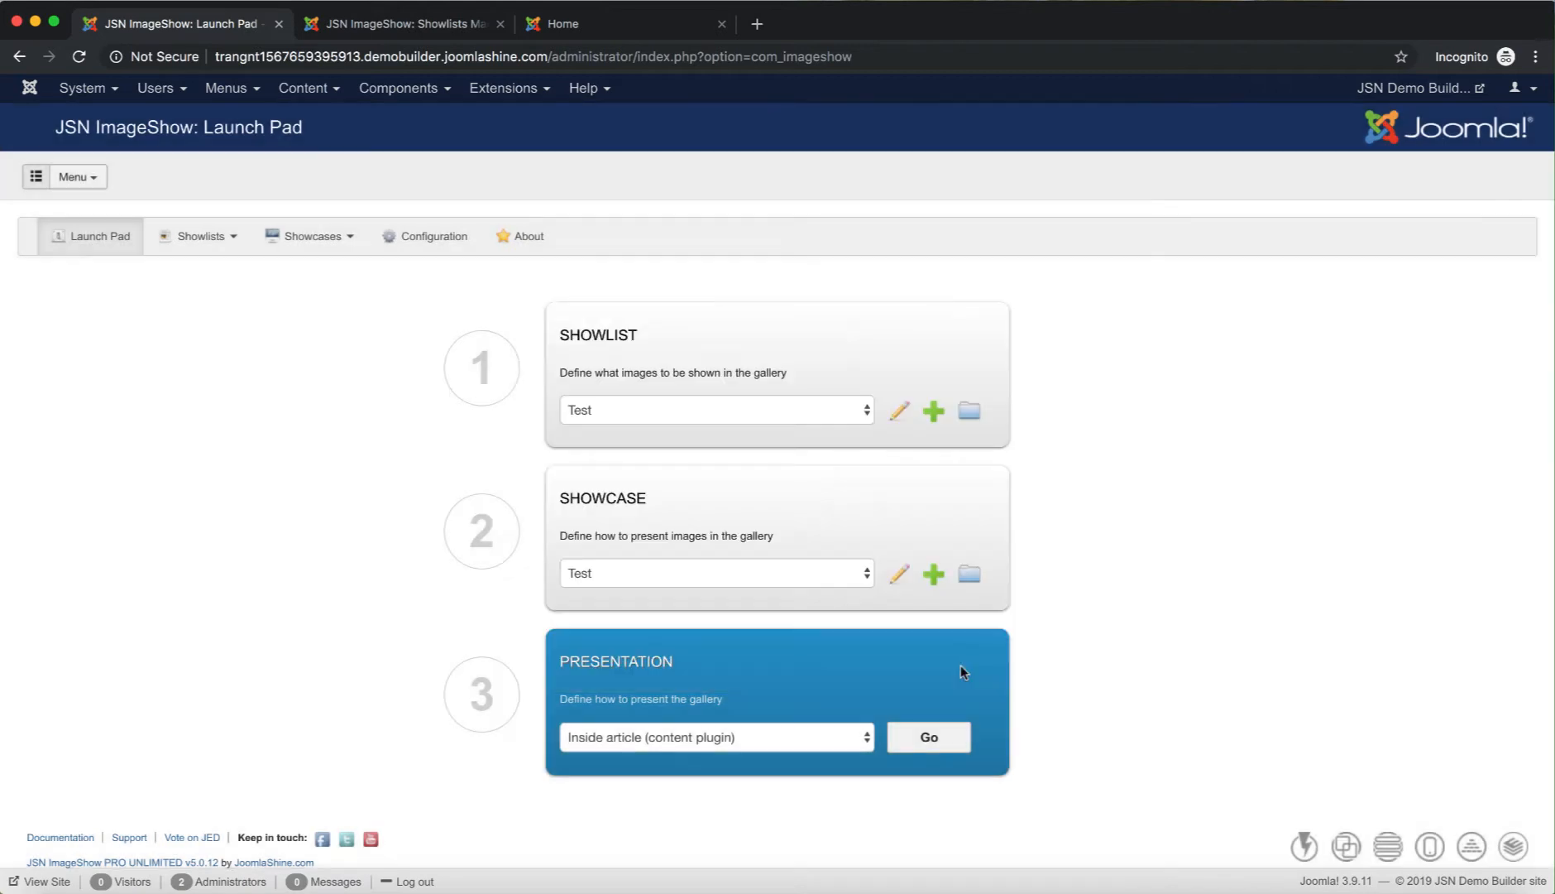
# - Open the Main Menu's Home item and start editing its linked Getting Started article
pyautogui.click(331, 88)
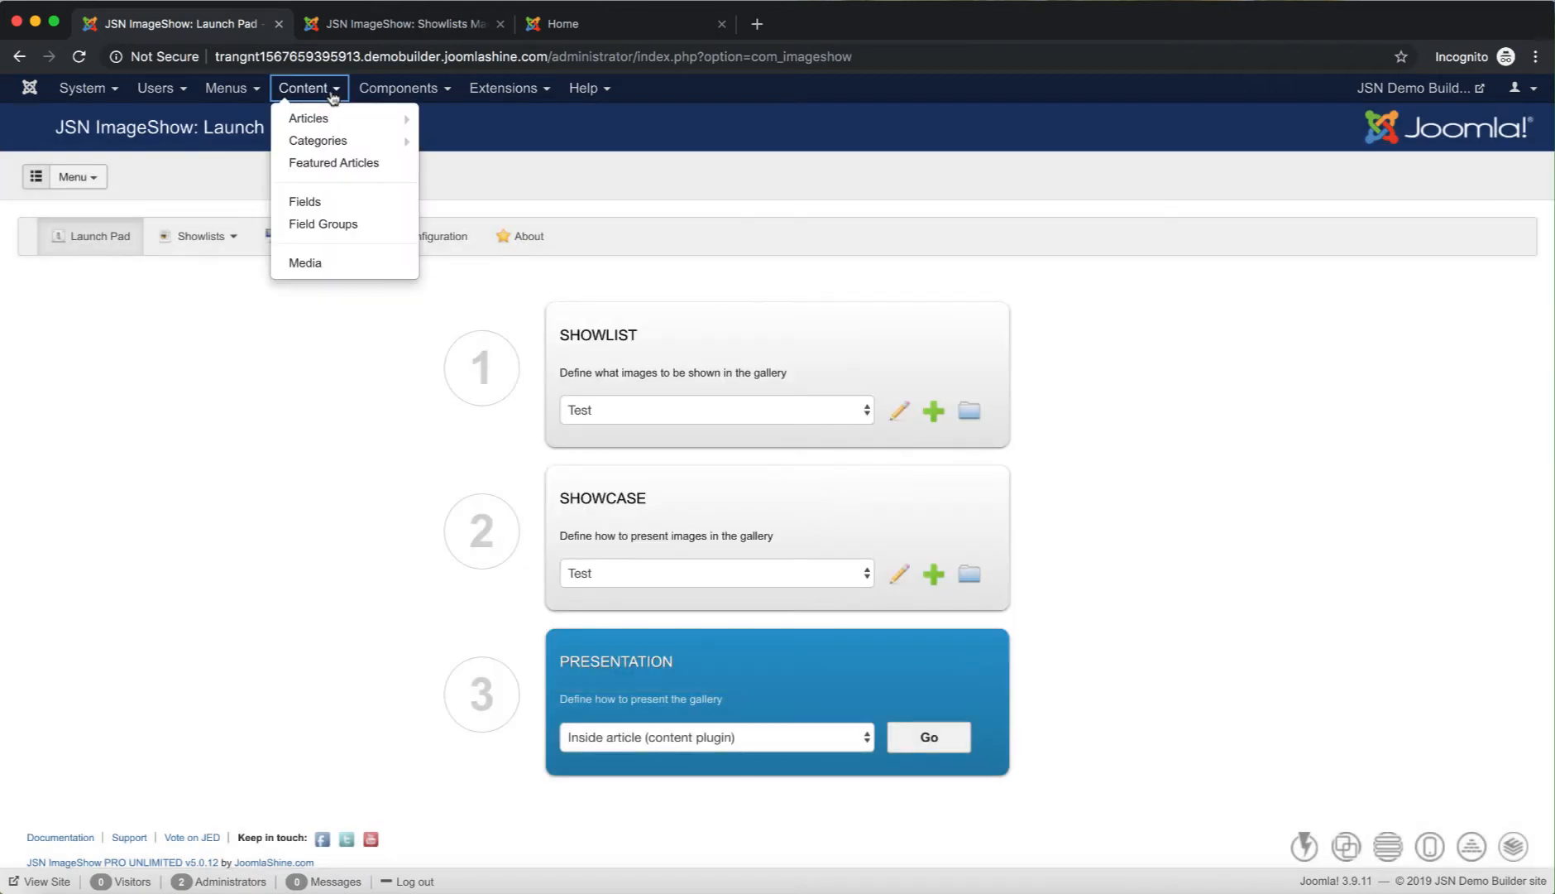
pyautogui.moveTo(347, 120)
pyautogui.click(248, 90)
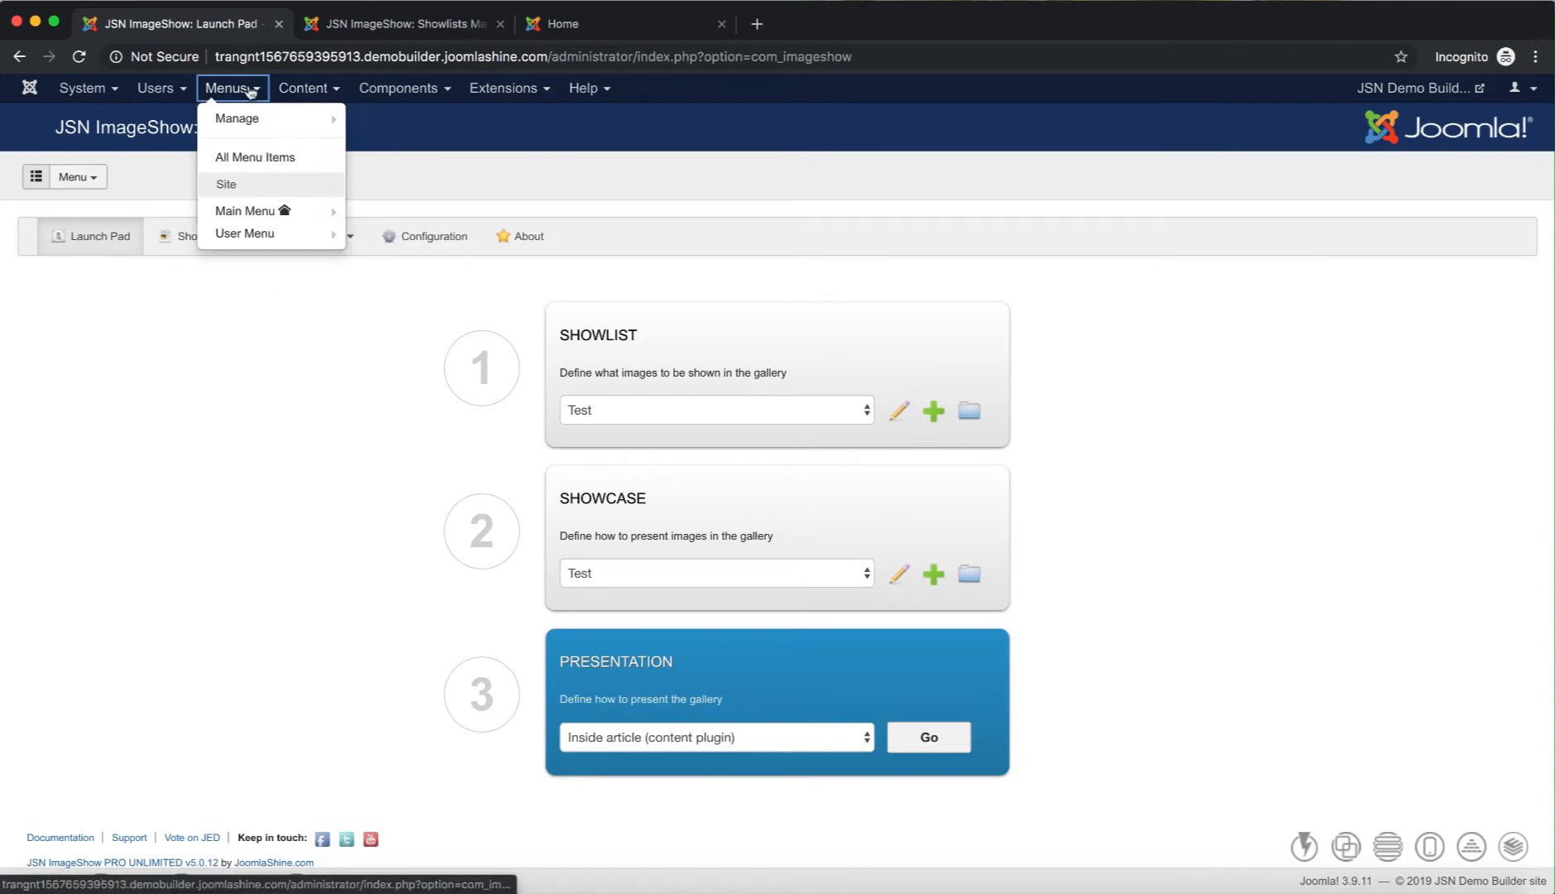
pyautogui.click(252, 212)
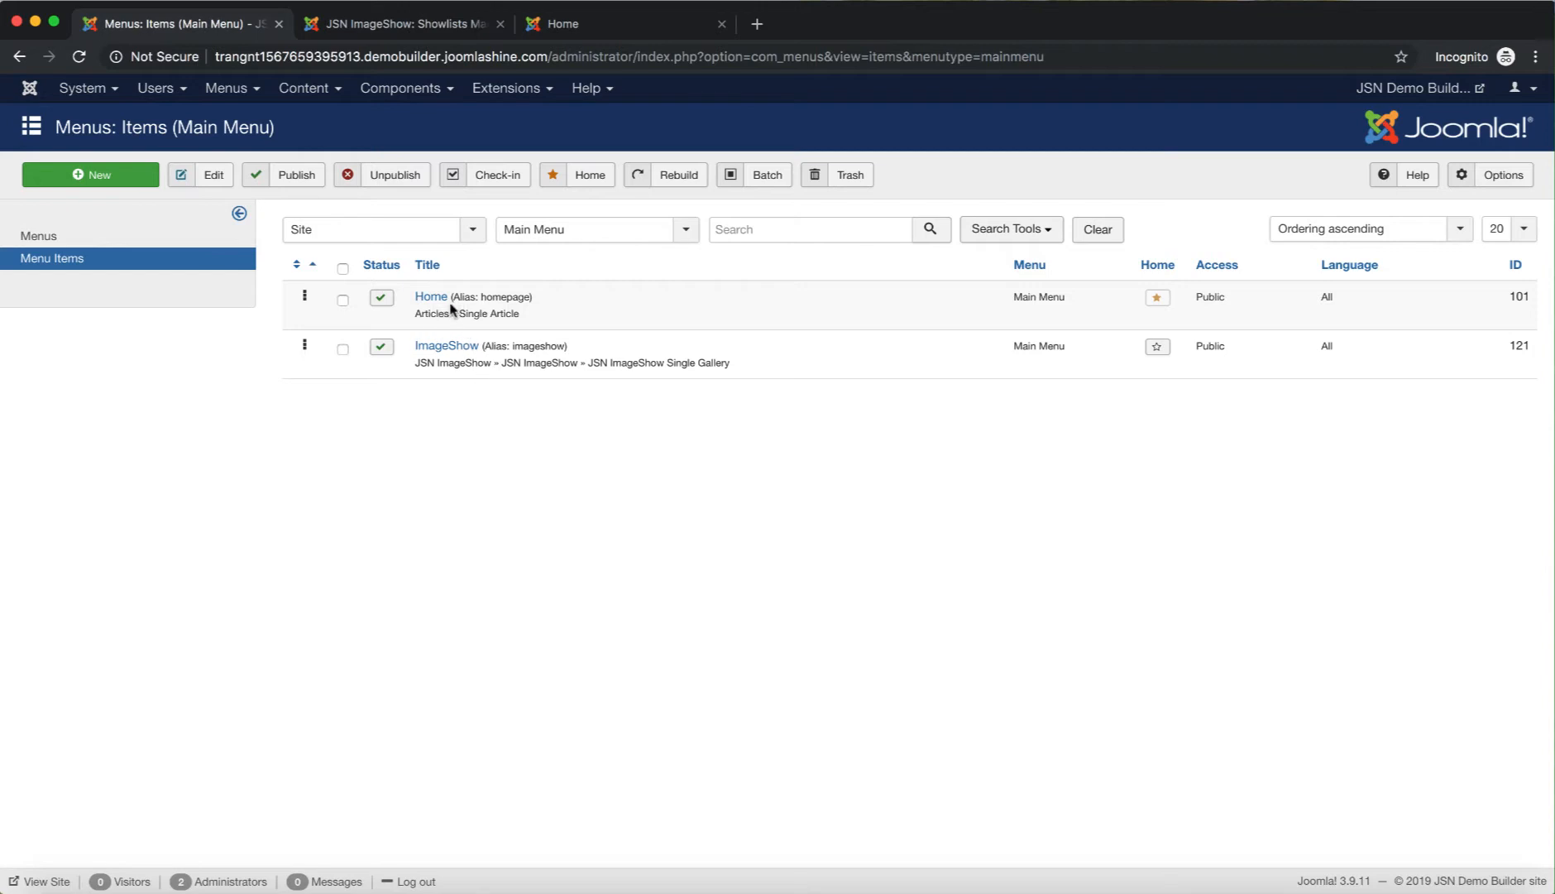
pyautogui.click(445, 300)
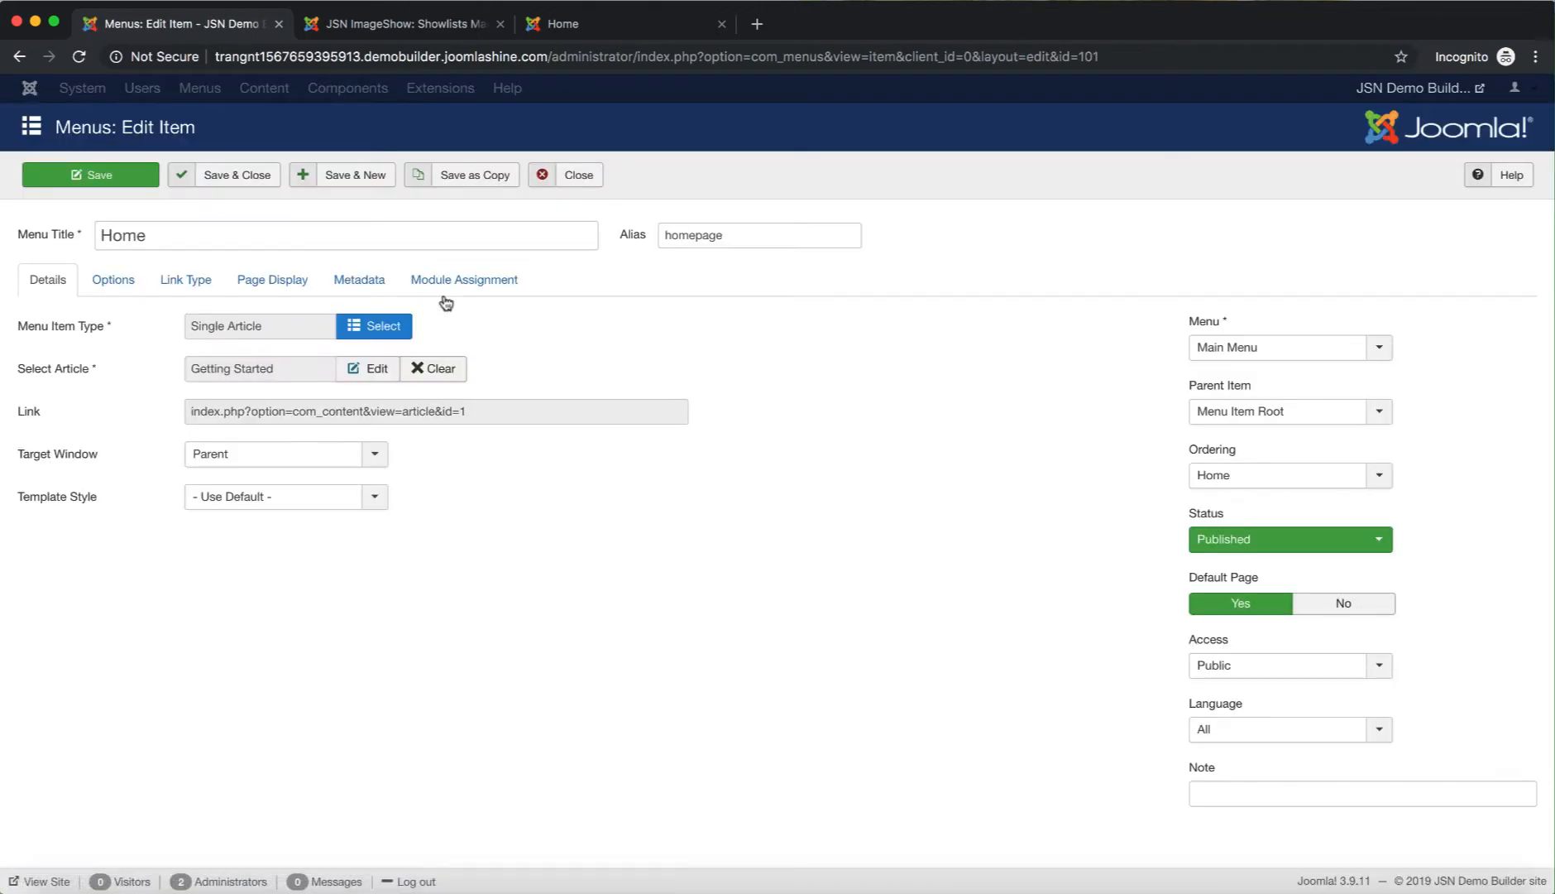
pyautogui.click(374, 367)
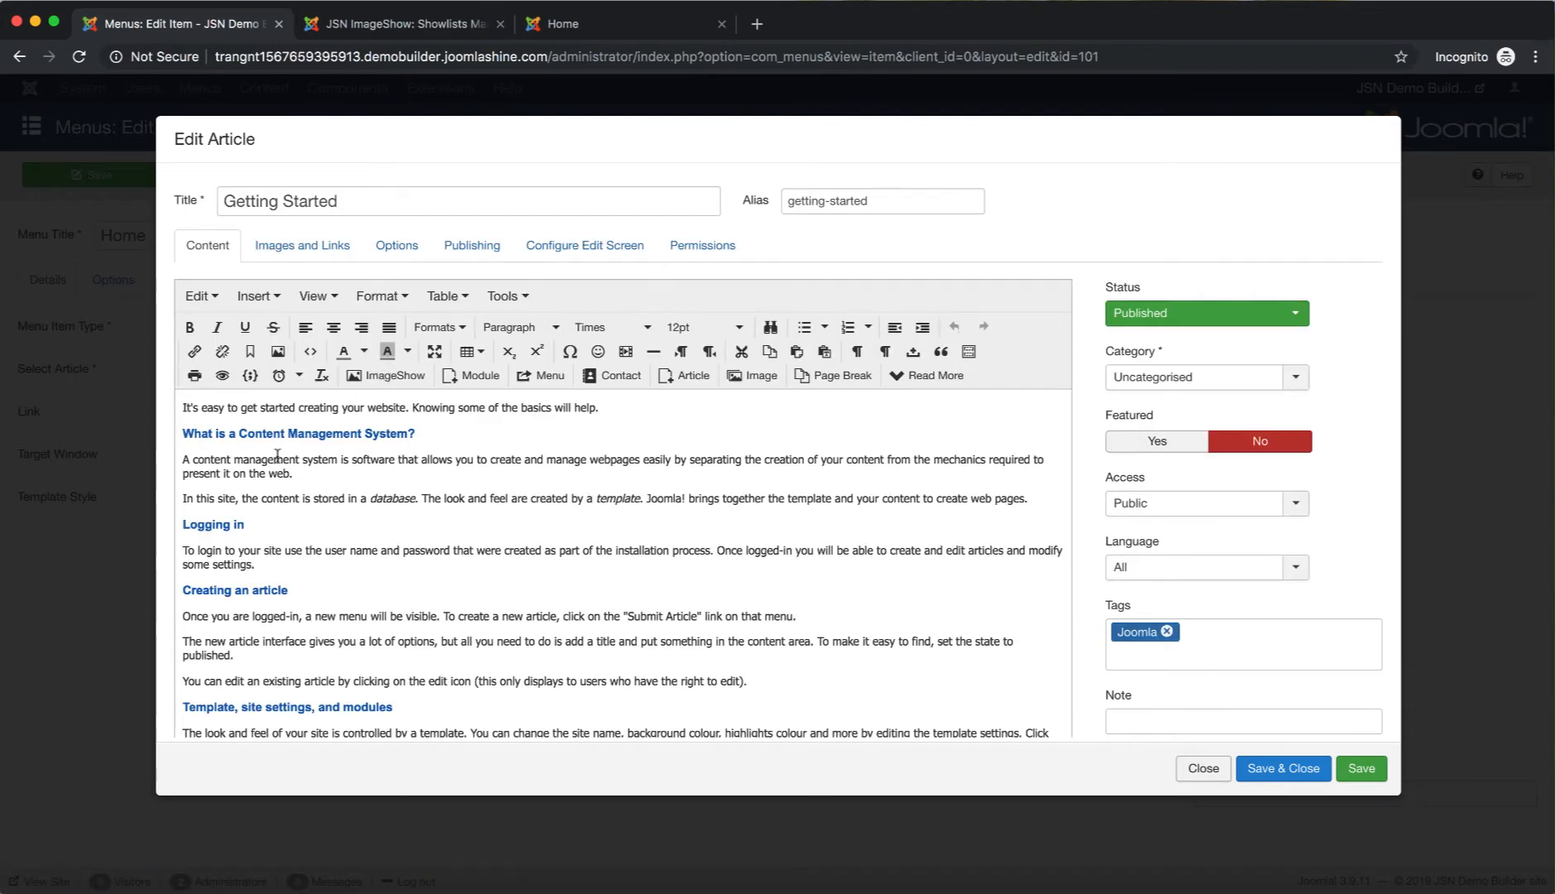
# - Switch the Getting Started article's text to HTML source view and go to the end of the code
pyautogui.scroll(-10, 330, 565)
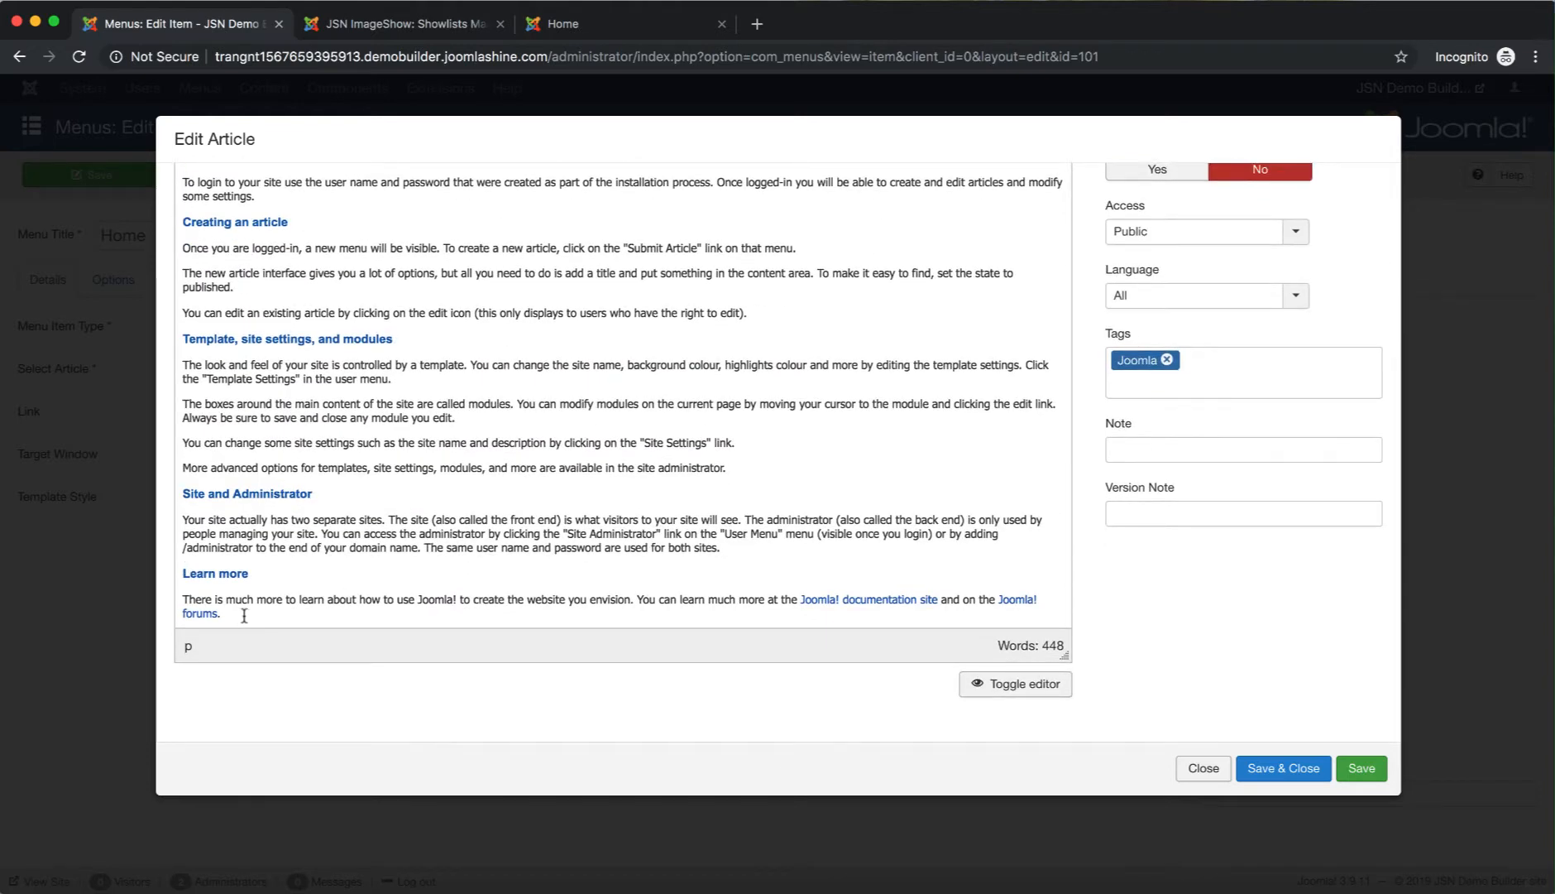
pyautogui.click(993, 686)
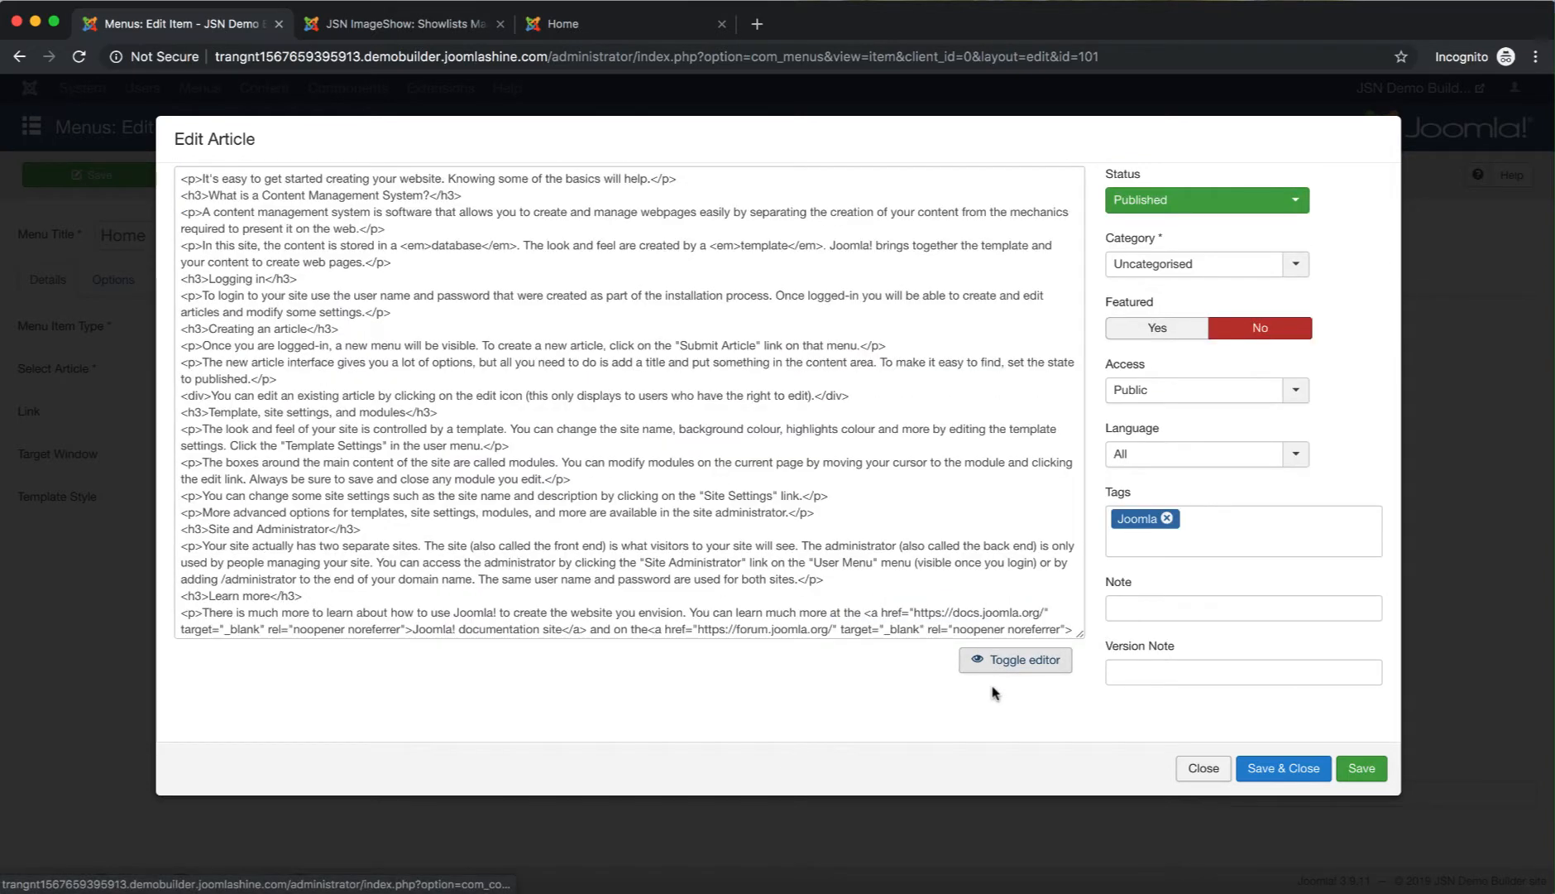
pyautogui.scroll(-1, 572, 395)
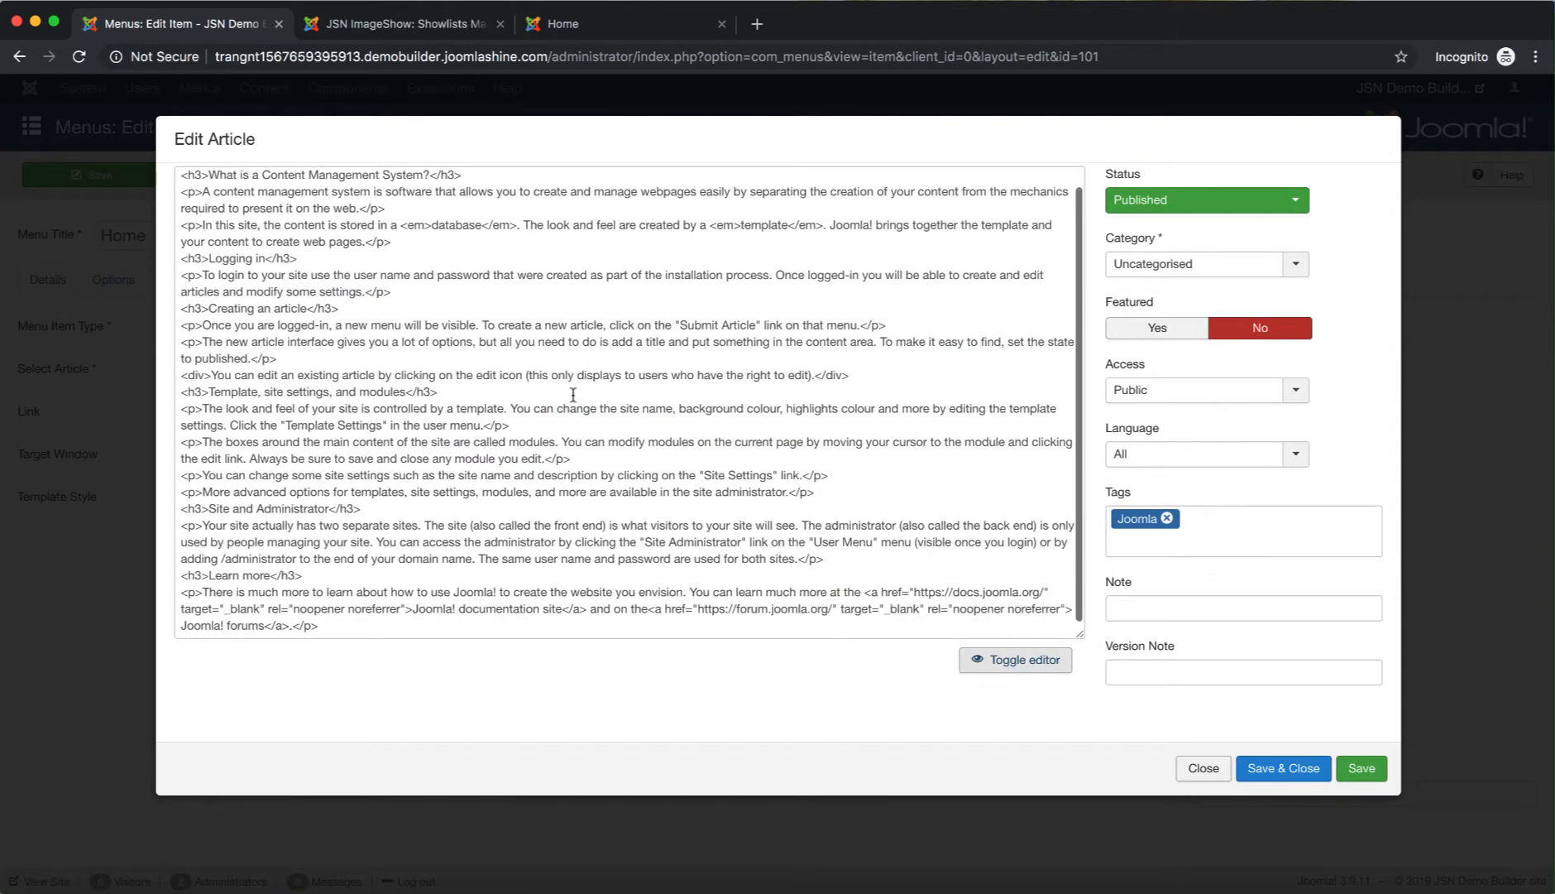
# - Paste the copied plugin syntax {imageshow sl=1 sc=1 /} on a new line ending the article code, then save and close the article and menu item
pyautogui.click(319, 625)
pyautogui.press('Return')
pyautogui.press('Return')
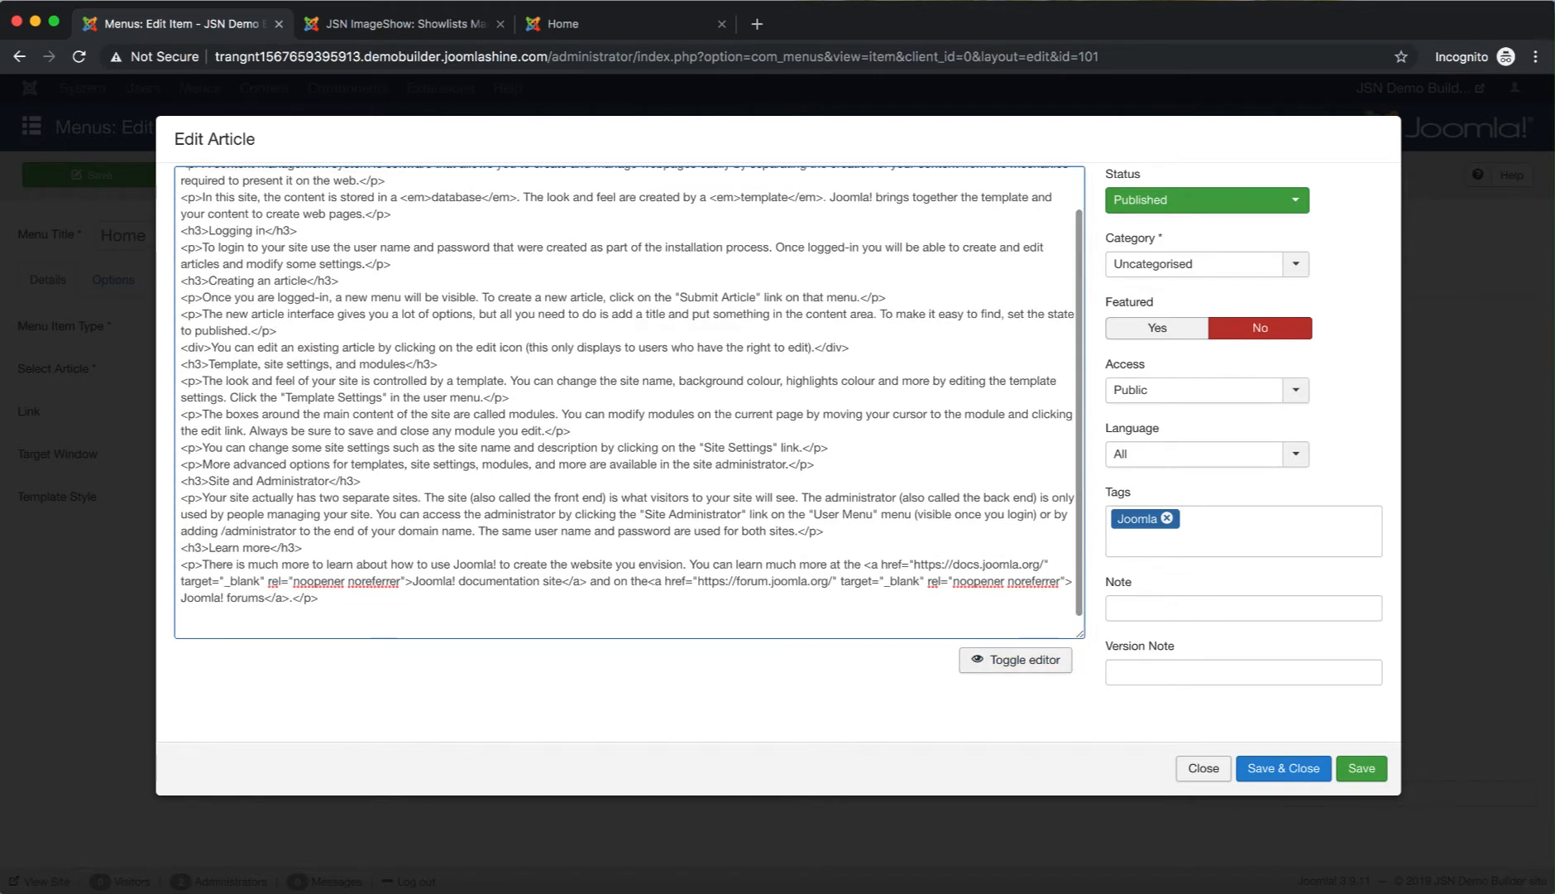
pyautogui.rightClick(329, 629)
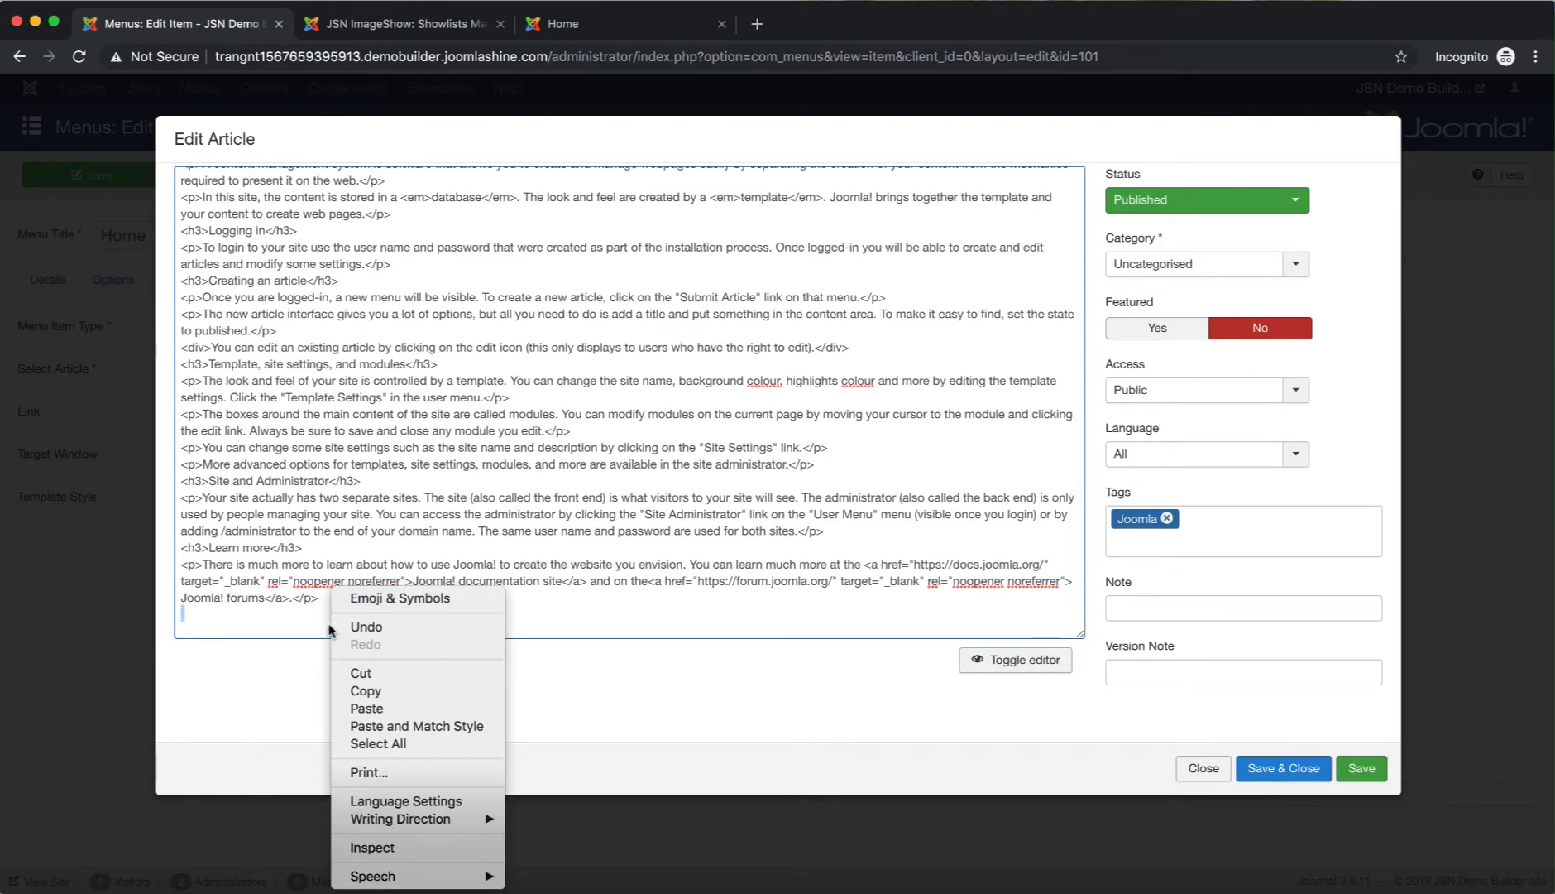
pyautogui.click(368, 709)
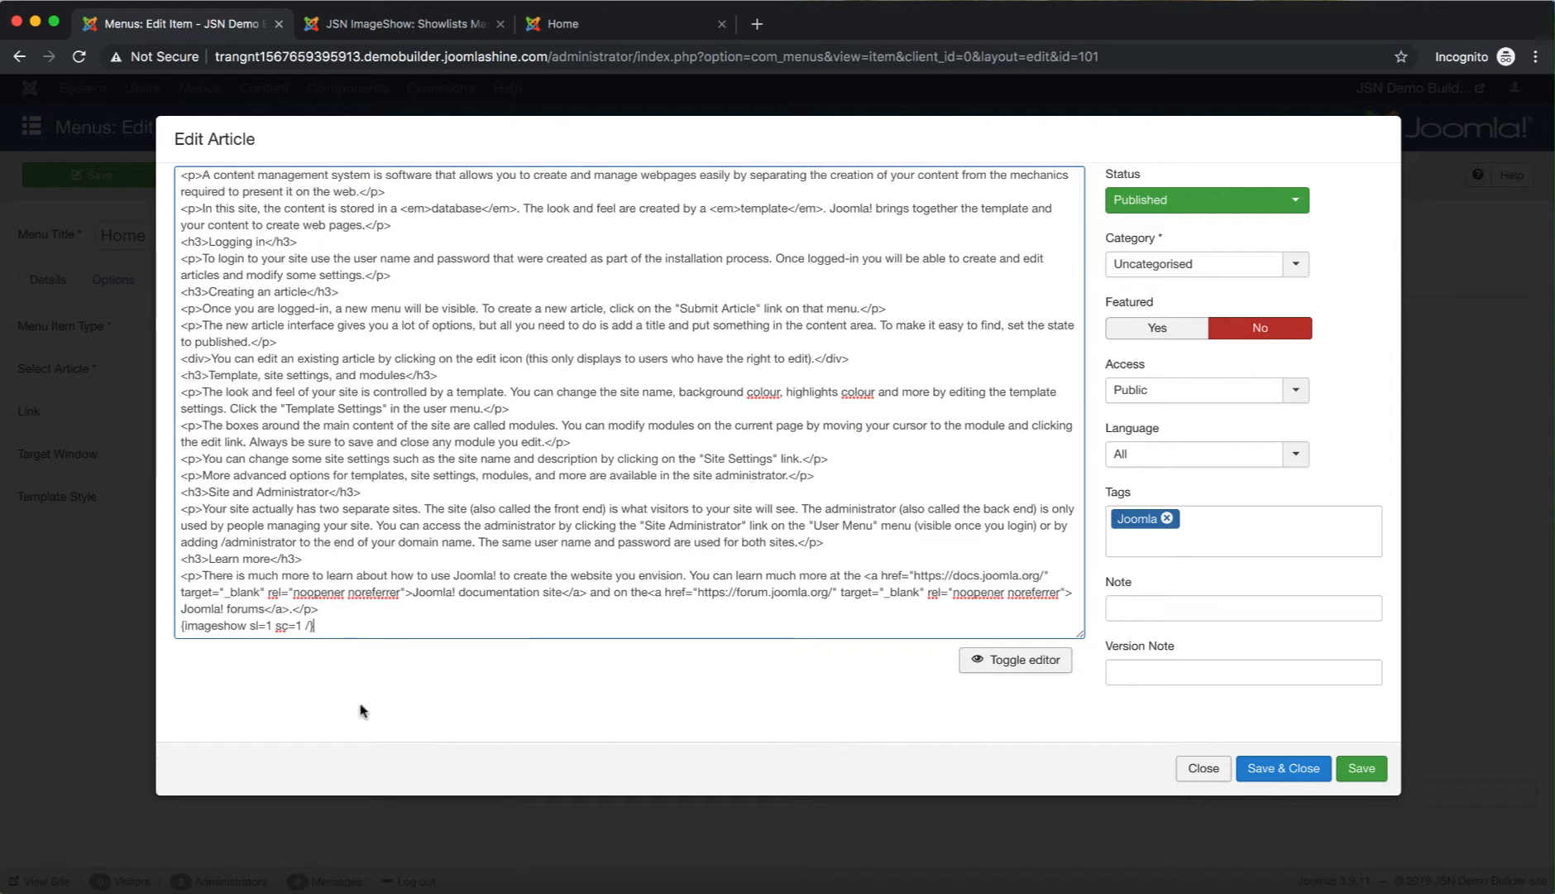
pyautogui.tripleClick(332, 629)
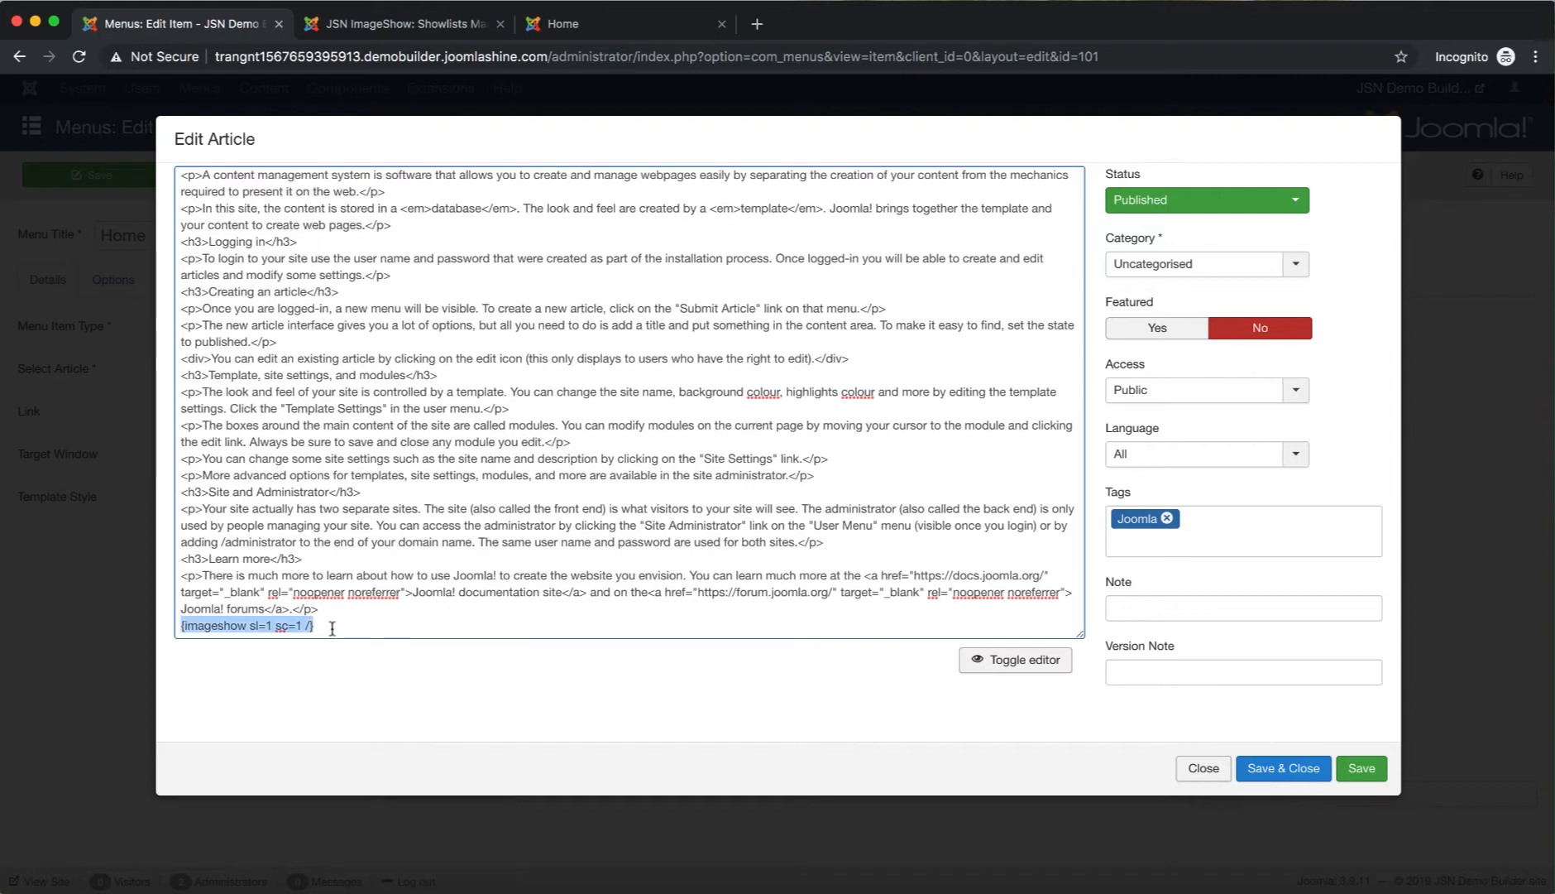
pyautogui.click(1305, 776)
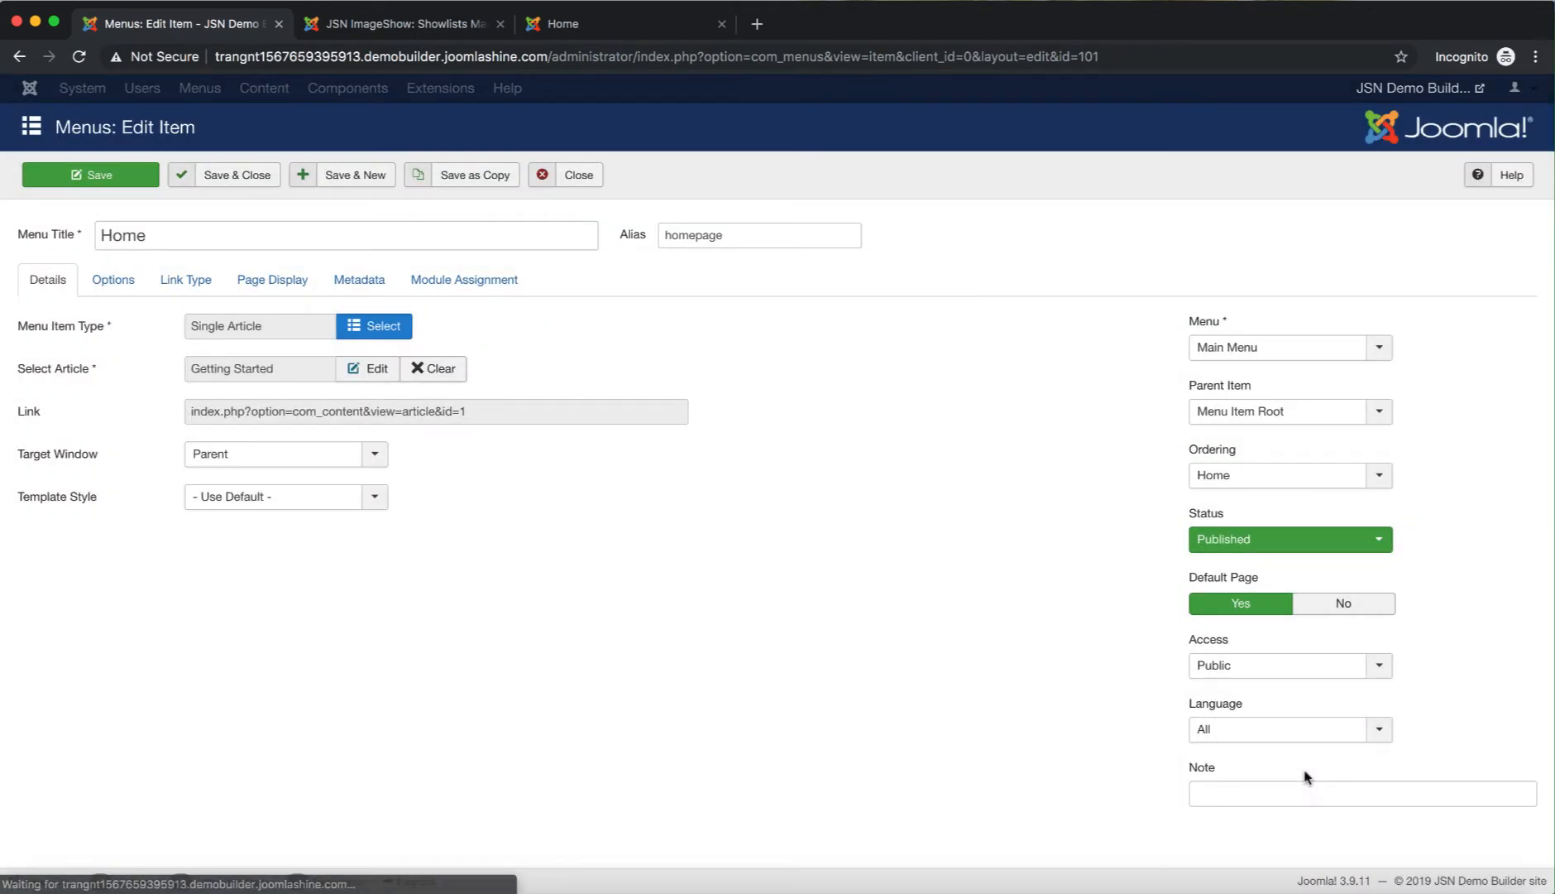
pyautogui.click(244, 176)
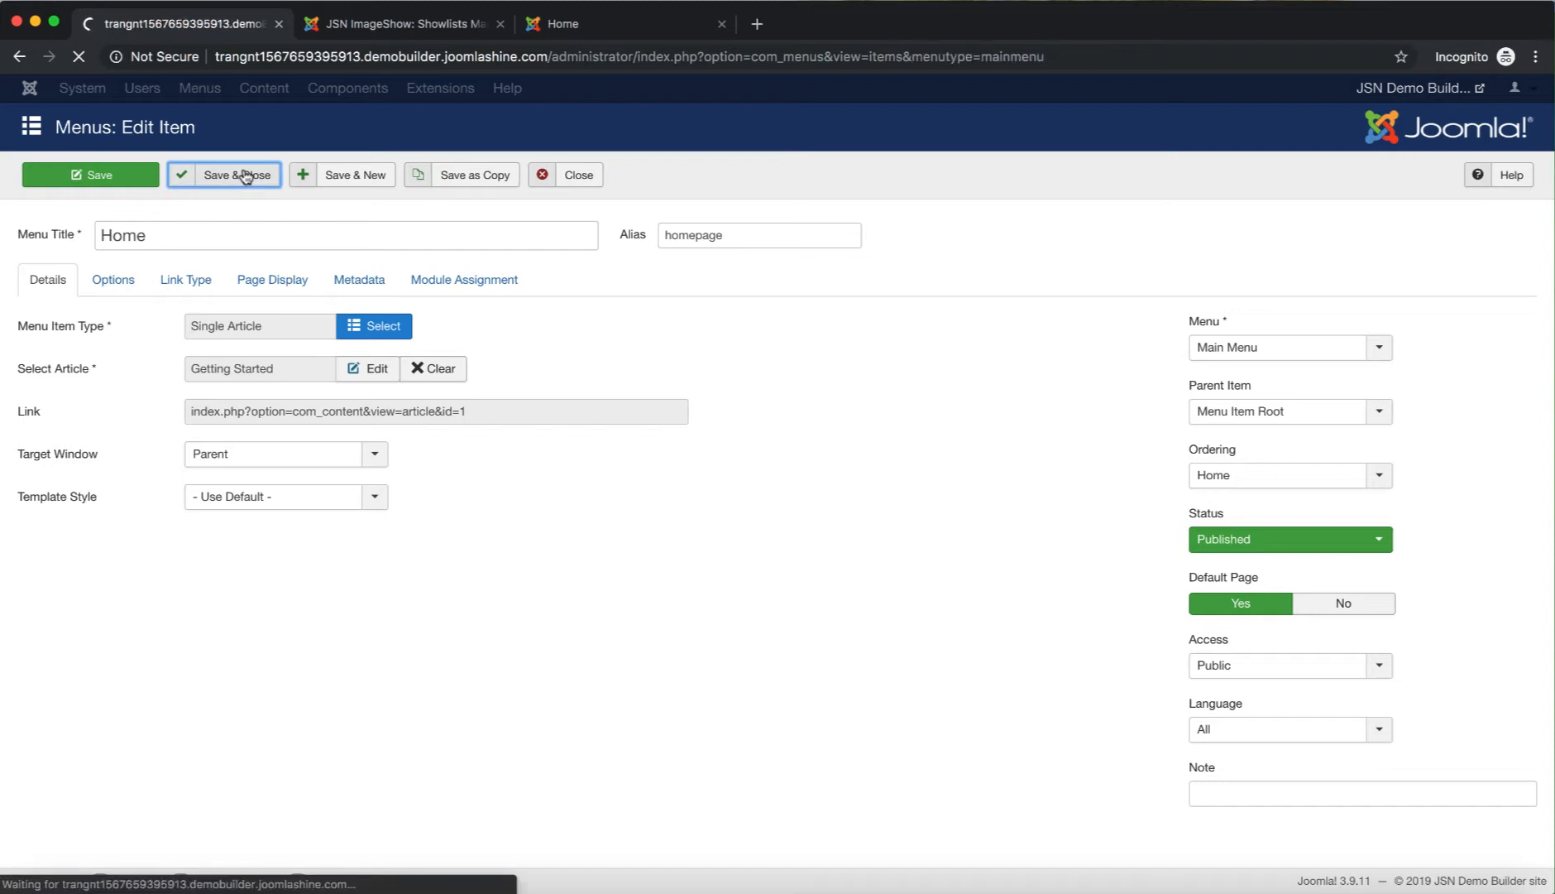
# - Reload the site's home page and check the gallery at the end of the Getting Started article
pyautogui.click(669, 30)
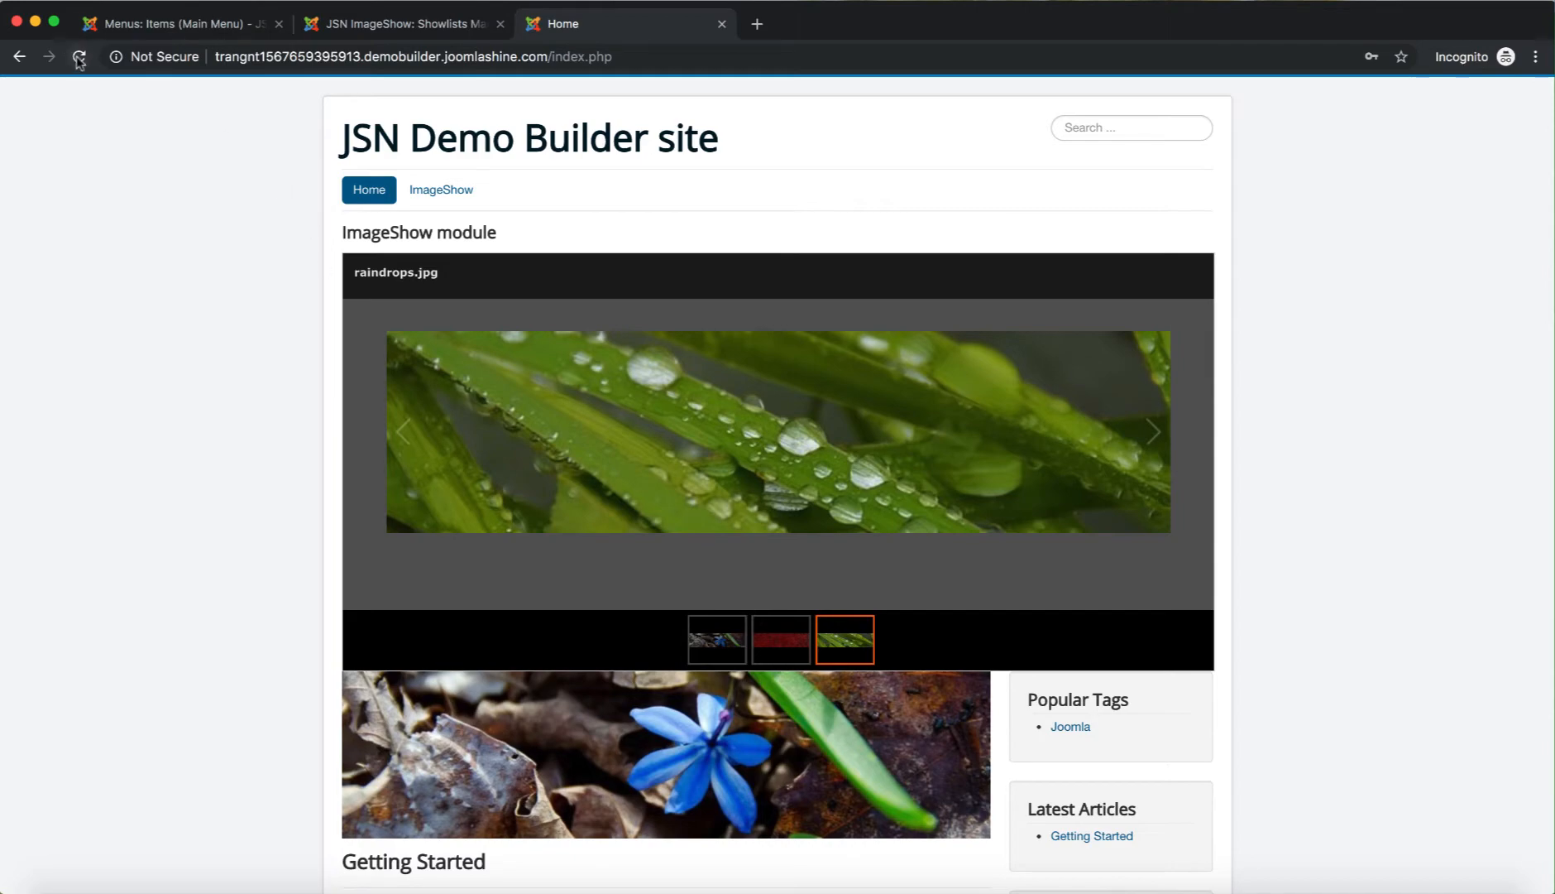
pyautogui.scroll(-8, 603, 290)
pyautogui.scroll(-3, 603, 289)
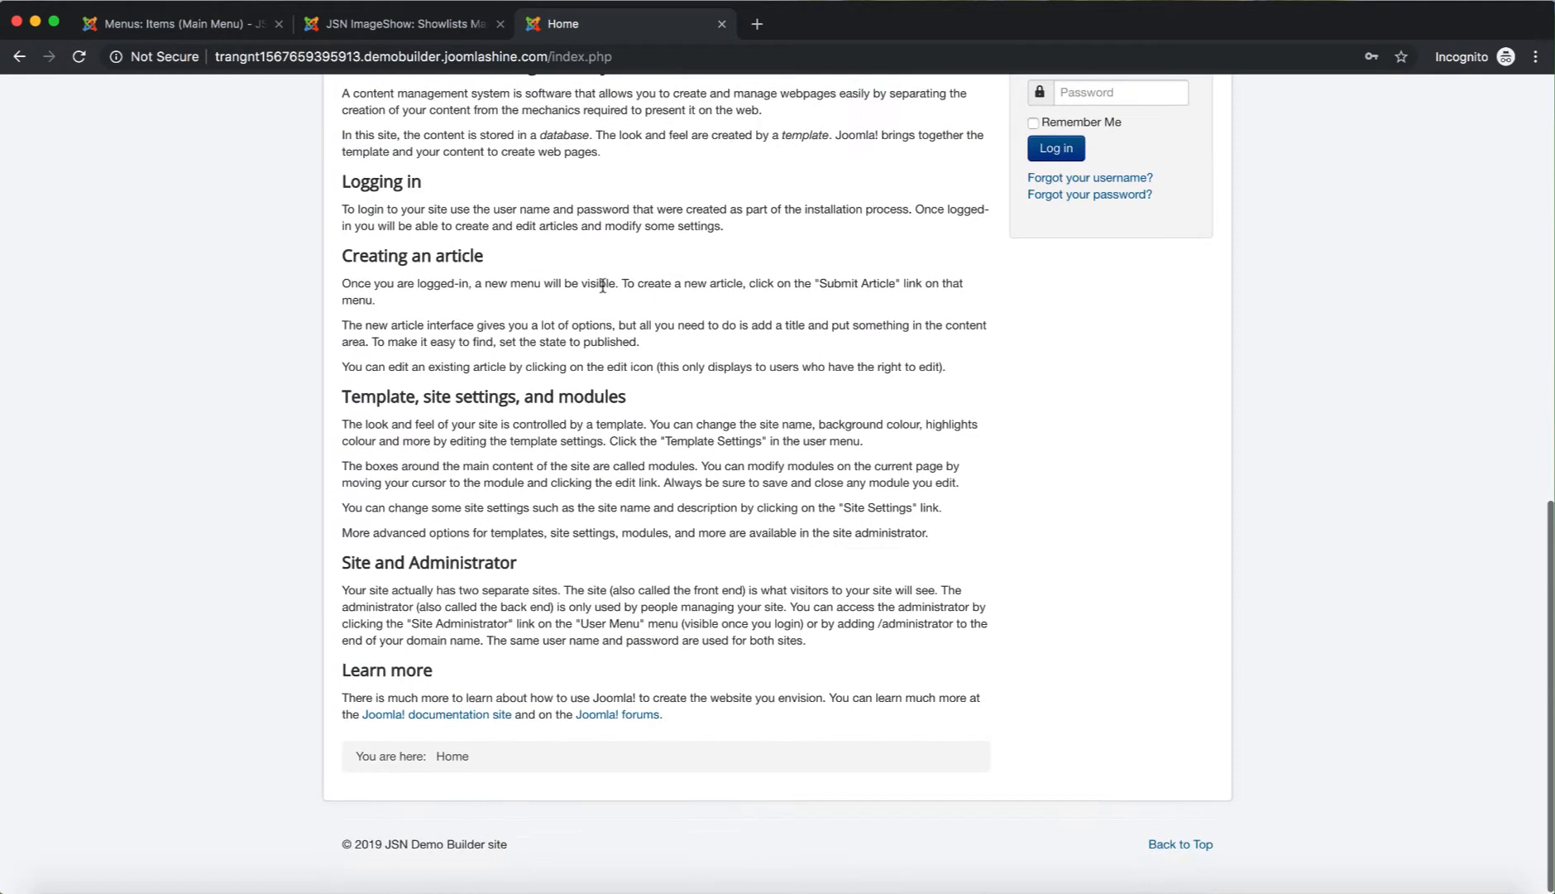
pyautogui.click(78, 59)
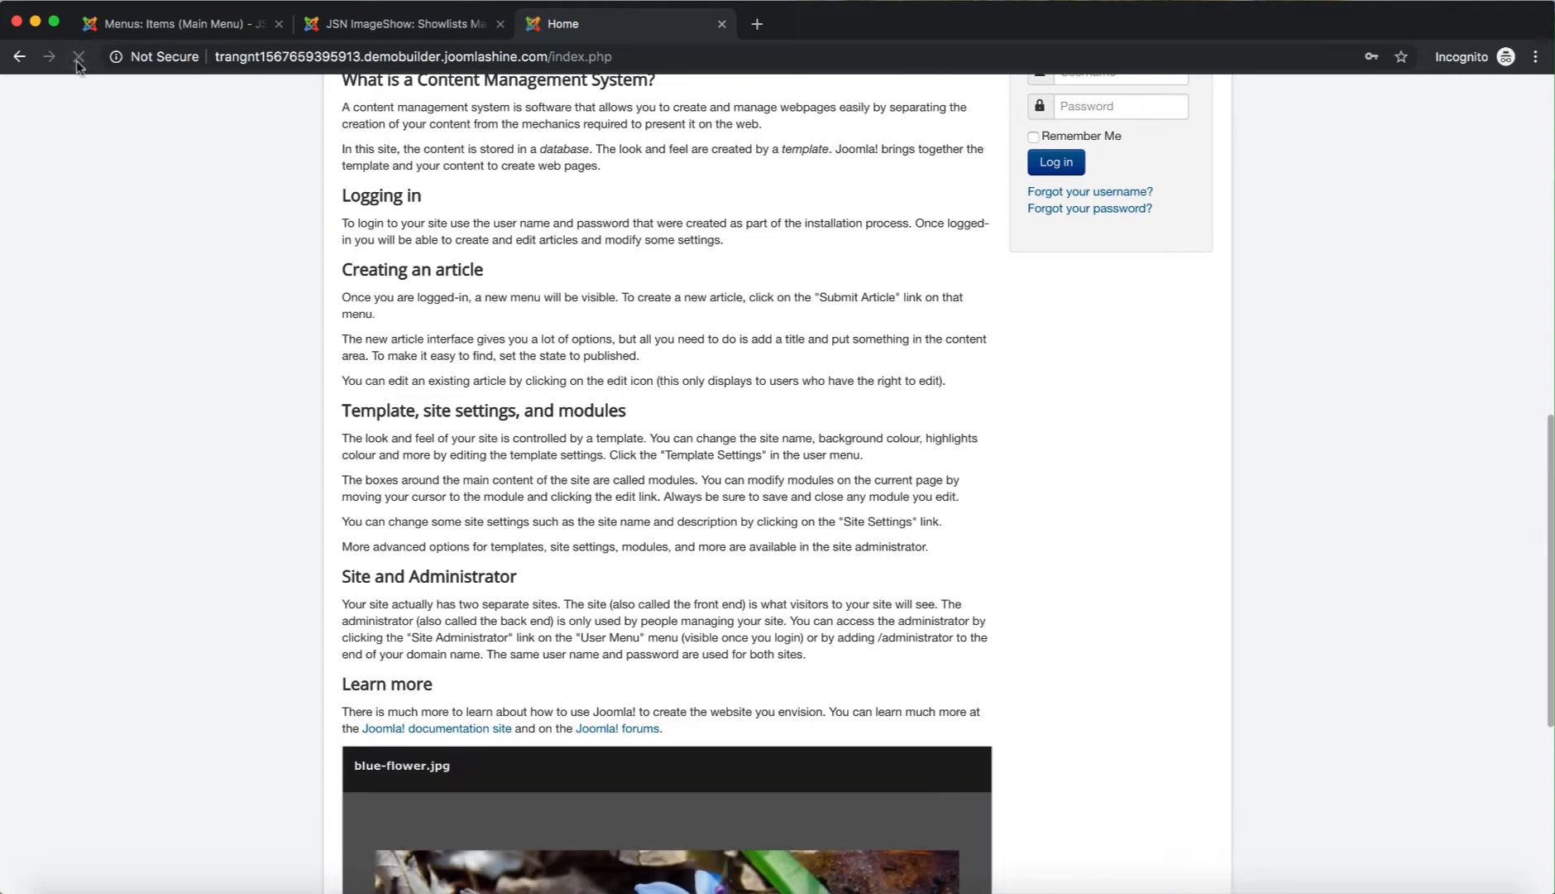
pyautogui.scroll(-5, 977, 635)
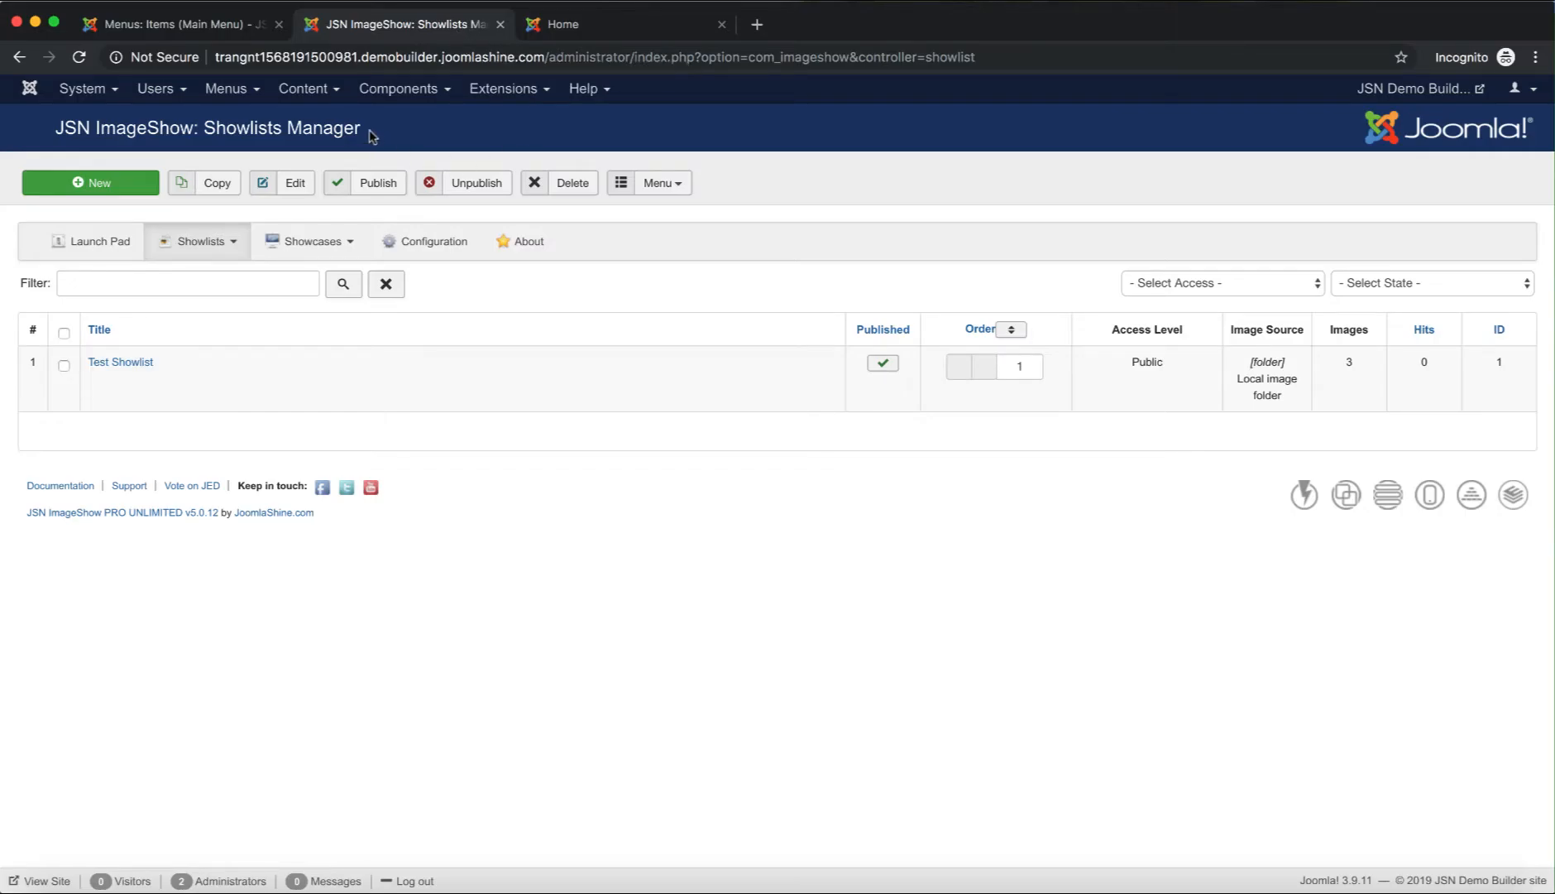
# - On the second demo site, open the Main Menu's Home item and start editing its linked Getting Started article
pyautogui.click(248, 90)
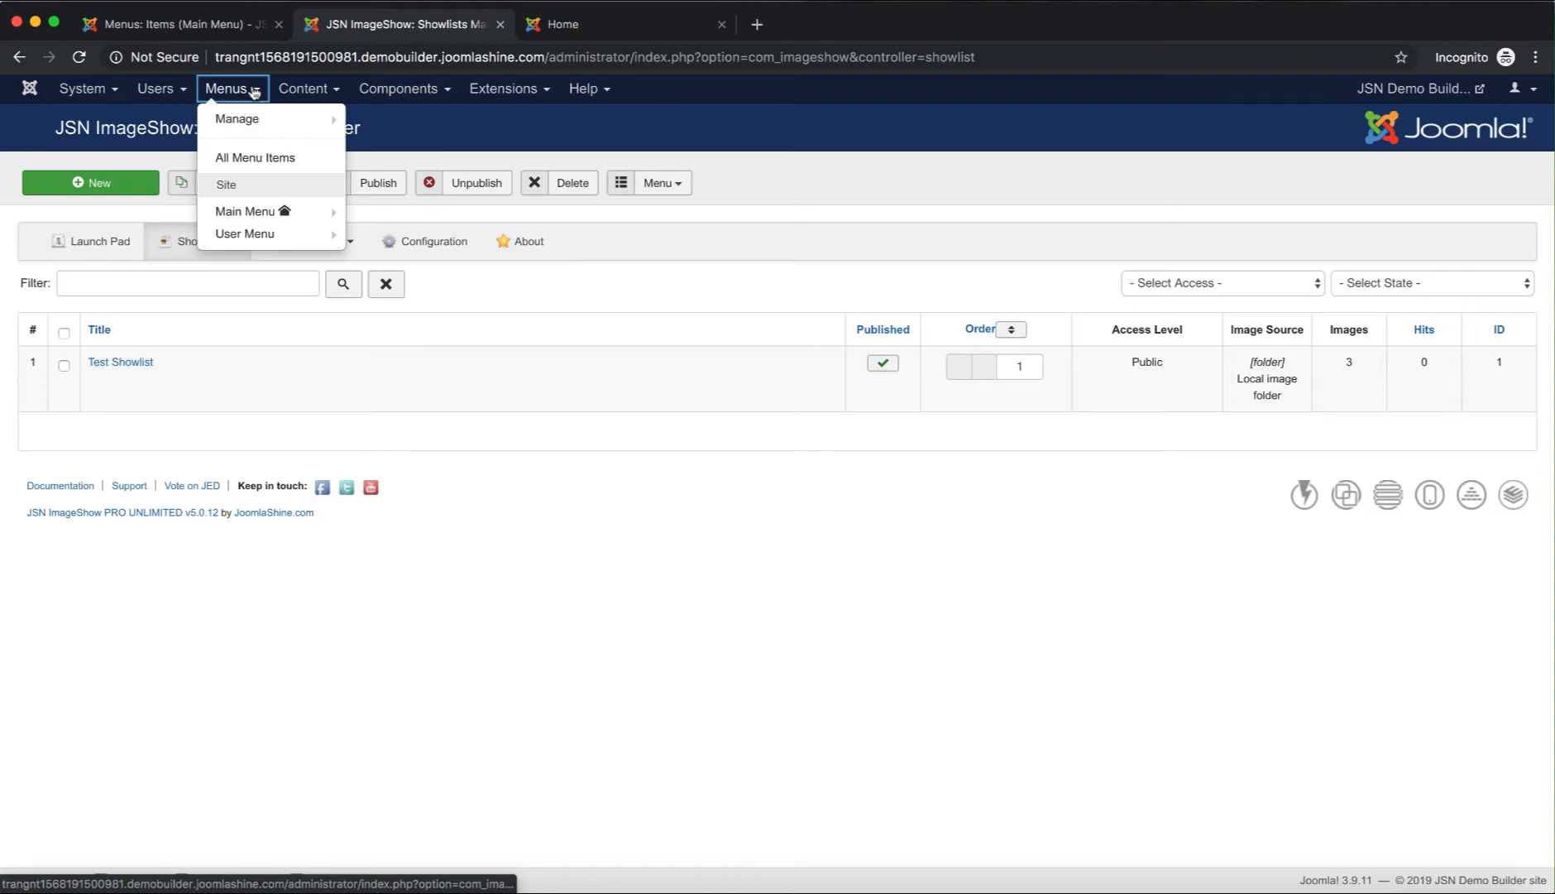
pyautogui.click(279, 214)
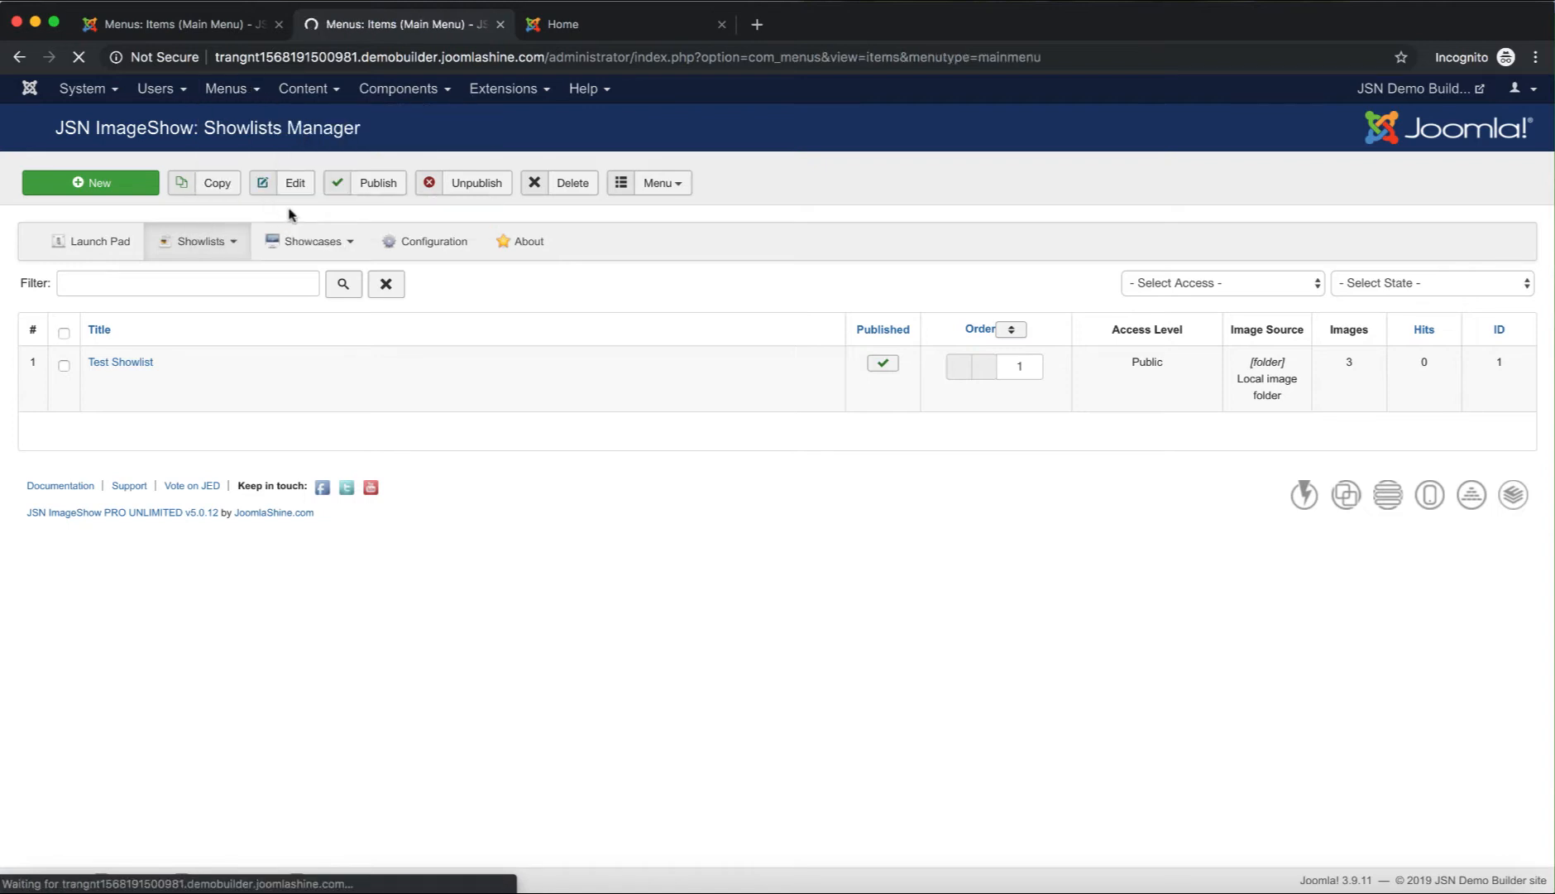
pyautogui.click(423, 301)
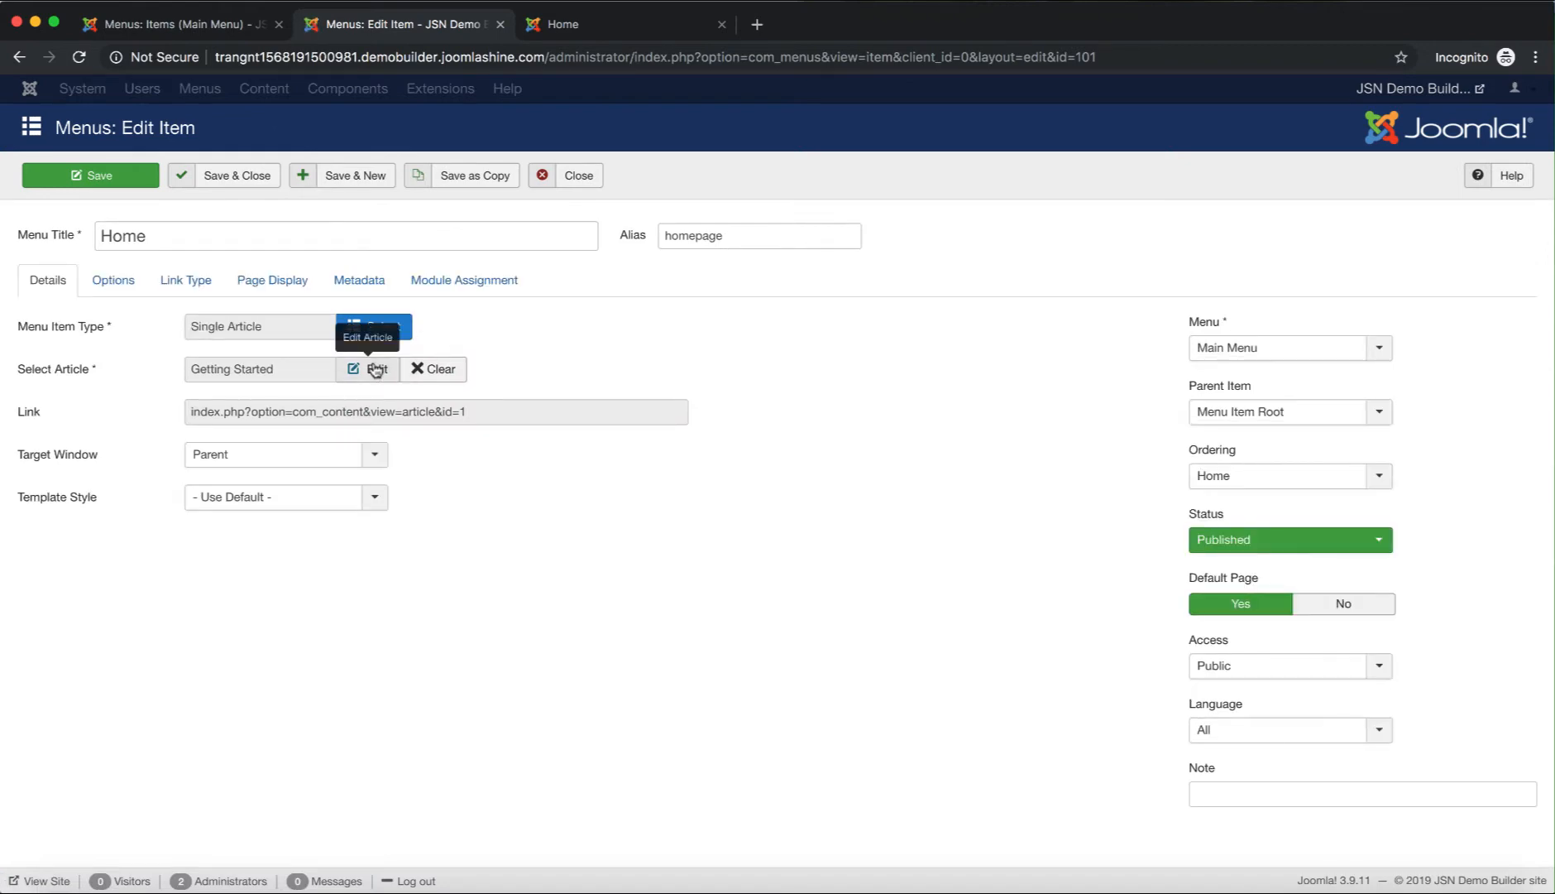
pyautogui.click(373, 368)
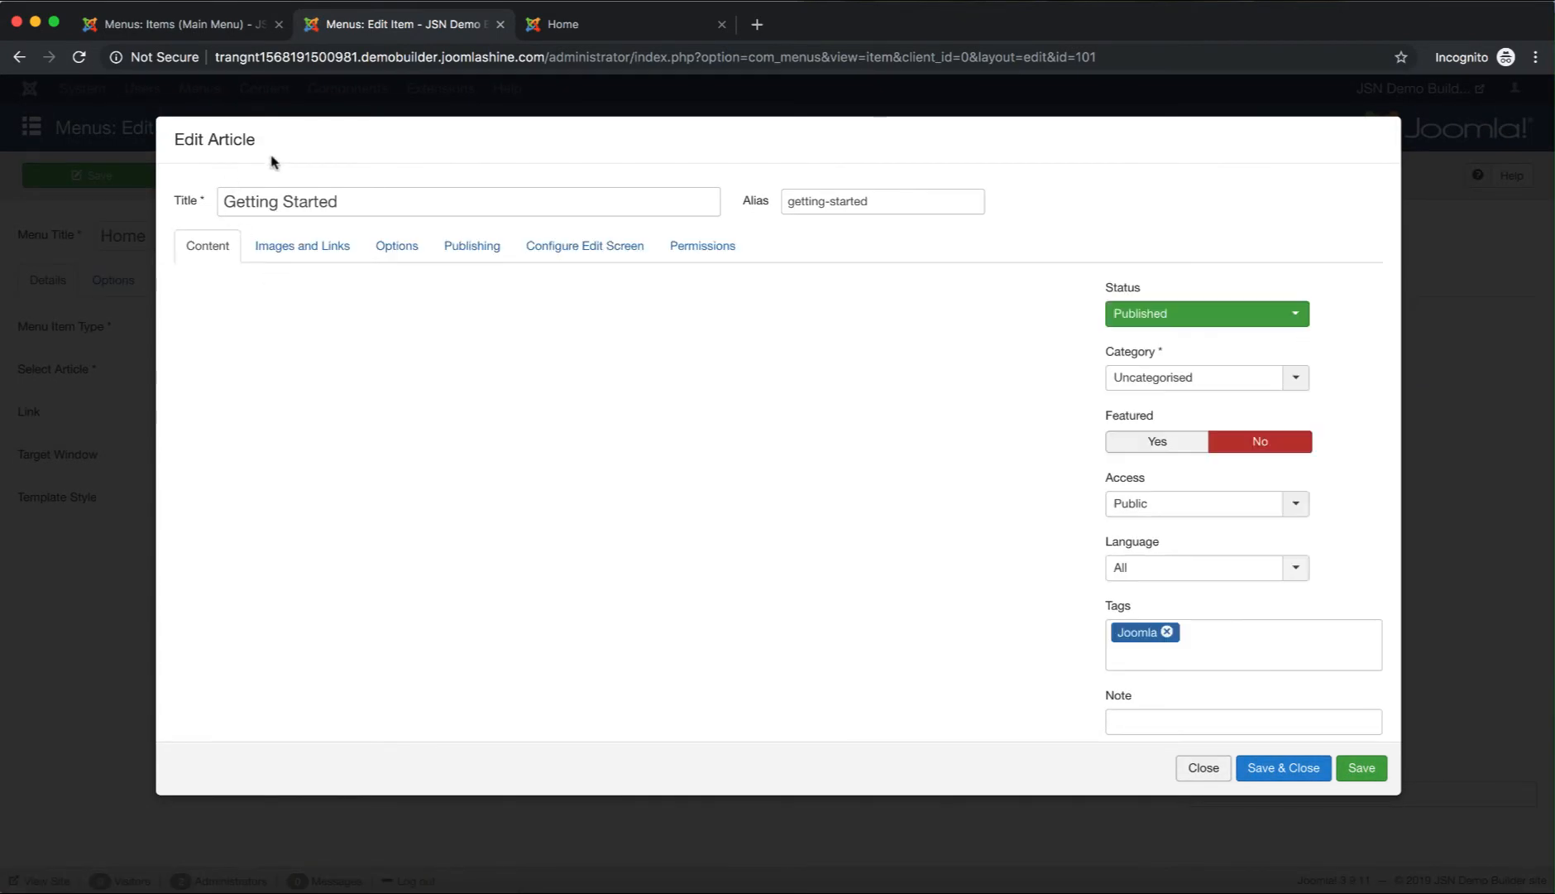
pyautogui.moveTo(270, 147); pyautogui.dragTo(174, 140)
pyautogui.click(315, 147)
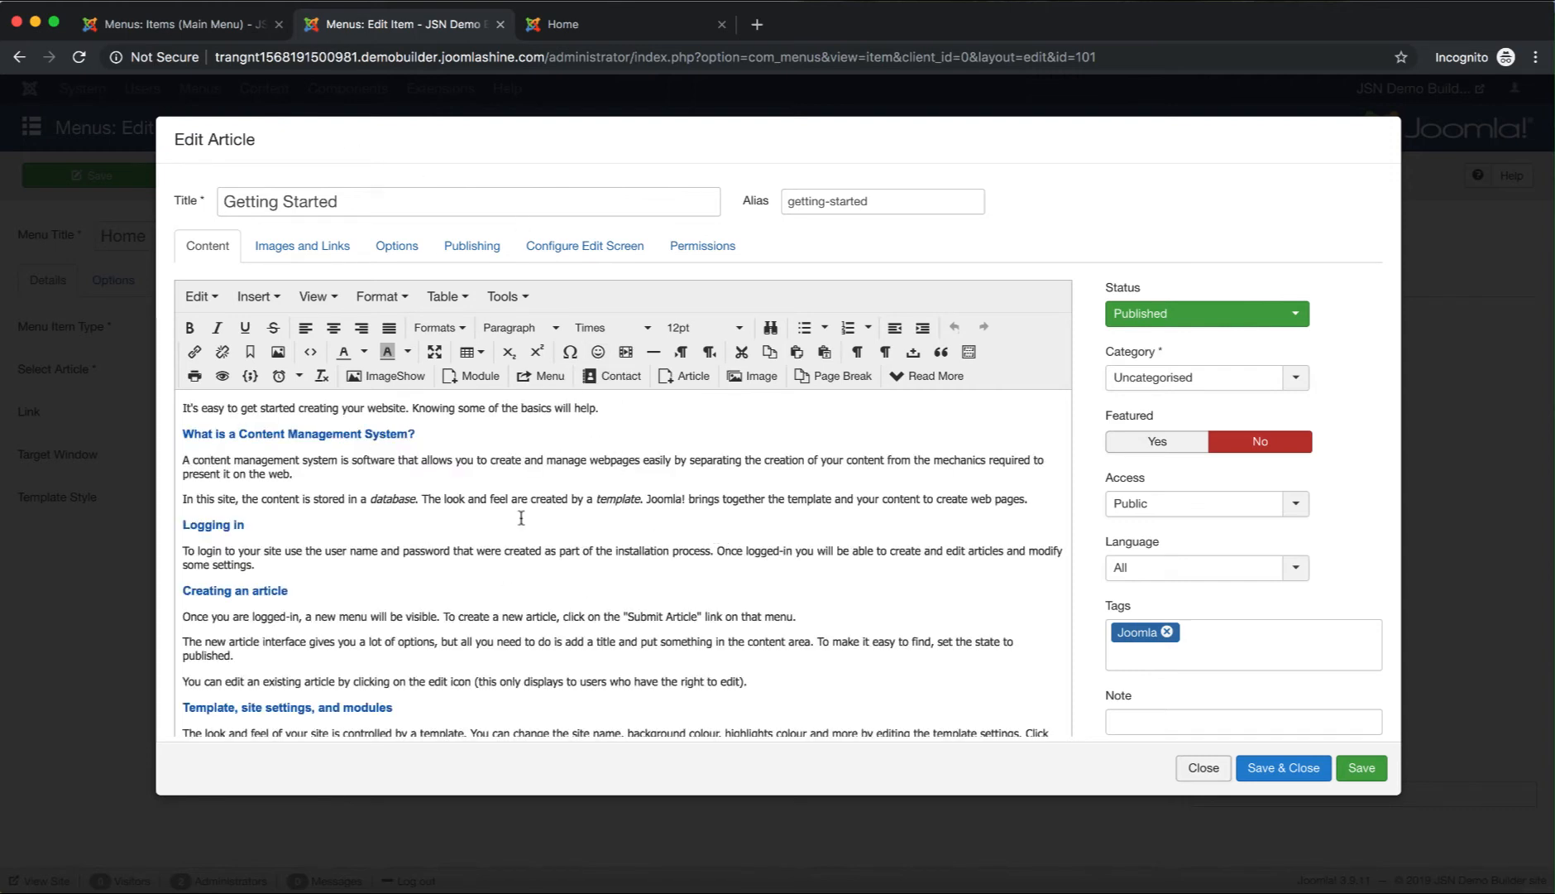
# - Insert an ImageShow gallery at the start of the article using Test Showlist and Test Showcase, leaving width and height empty
pyautogui.click(393, 379)
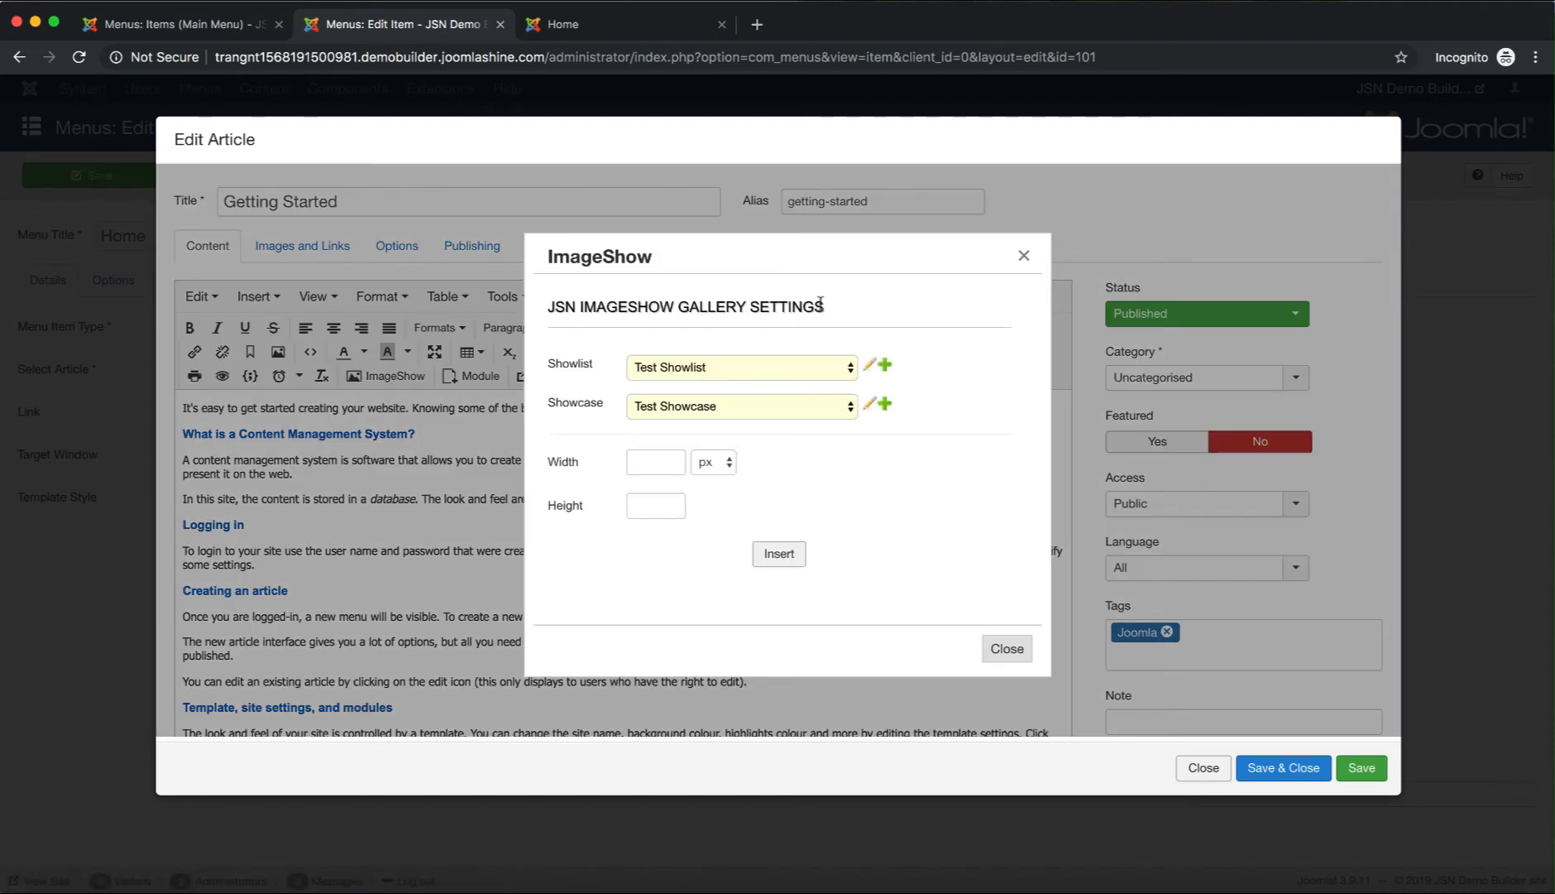
pyautogui.moveTo(819, 303); pyautogui.dragTo(542, 307)
pyautogui.click(888, 313)
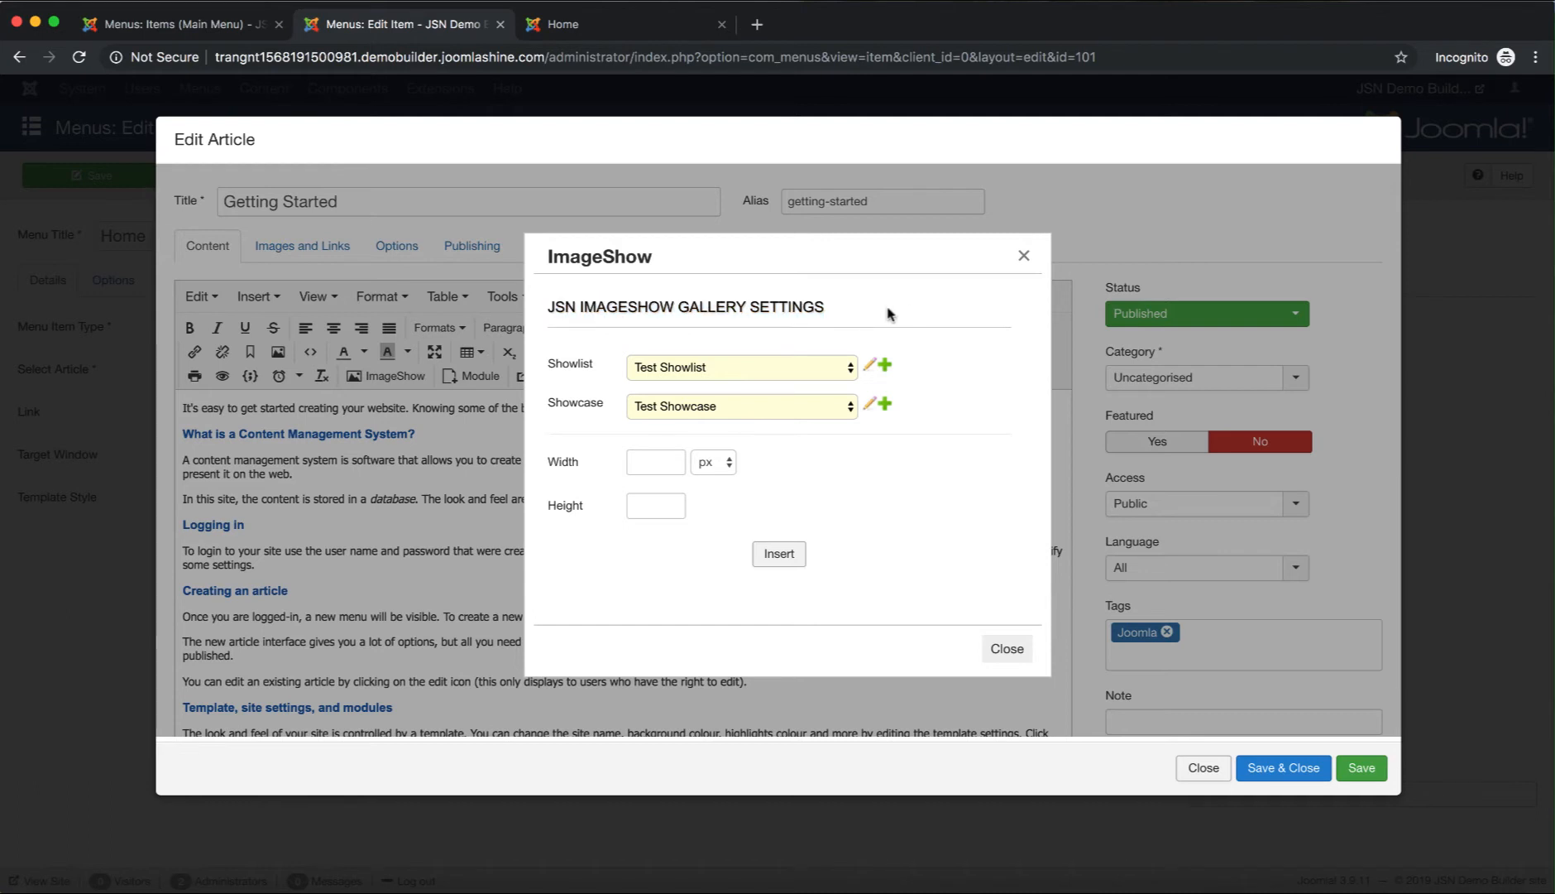
pyautogui.click(786, 368)
pyautogui.click(811, 369)
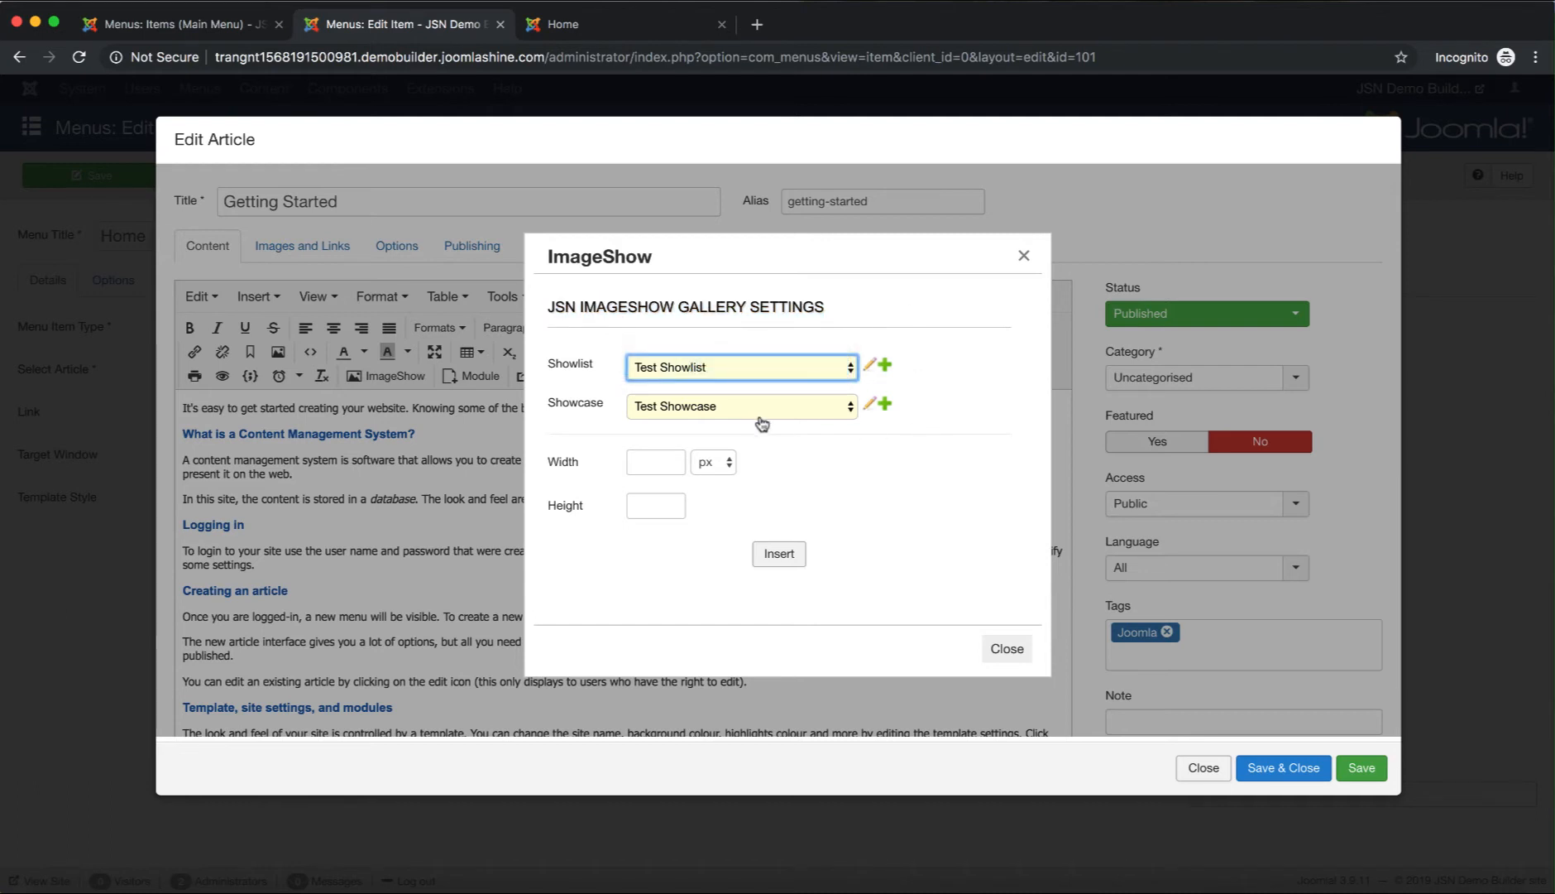
pyautogui.click(736, 406)
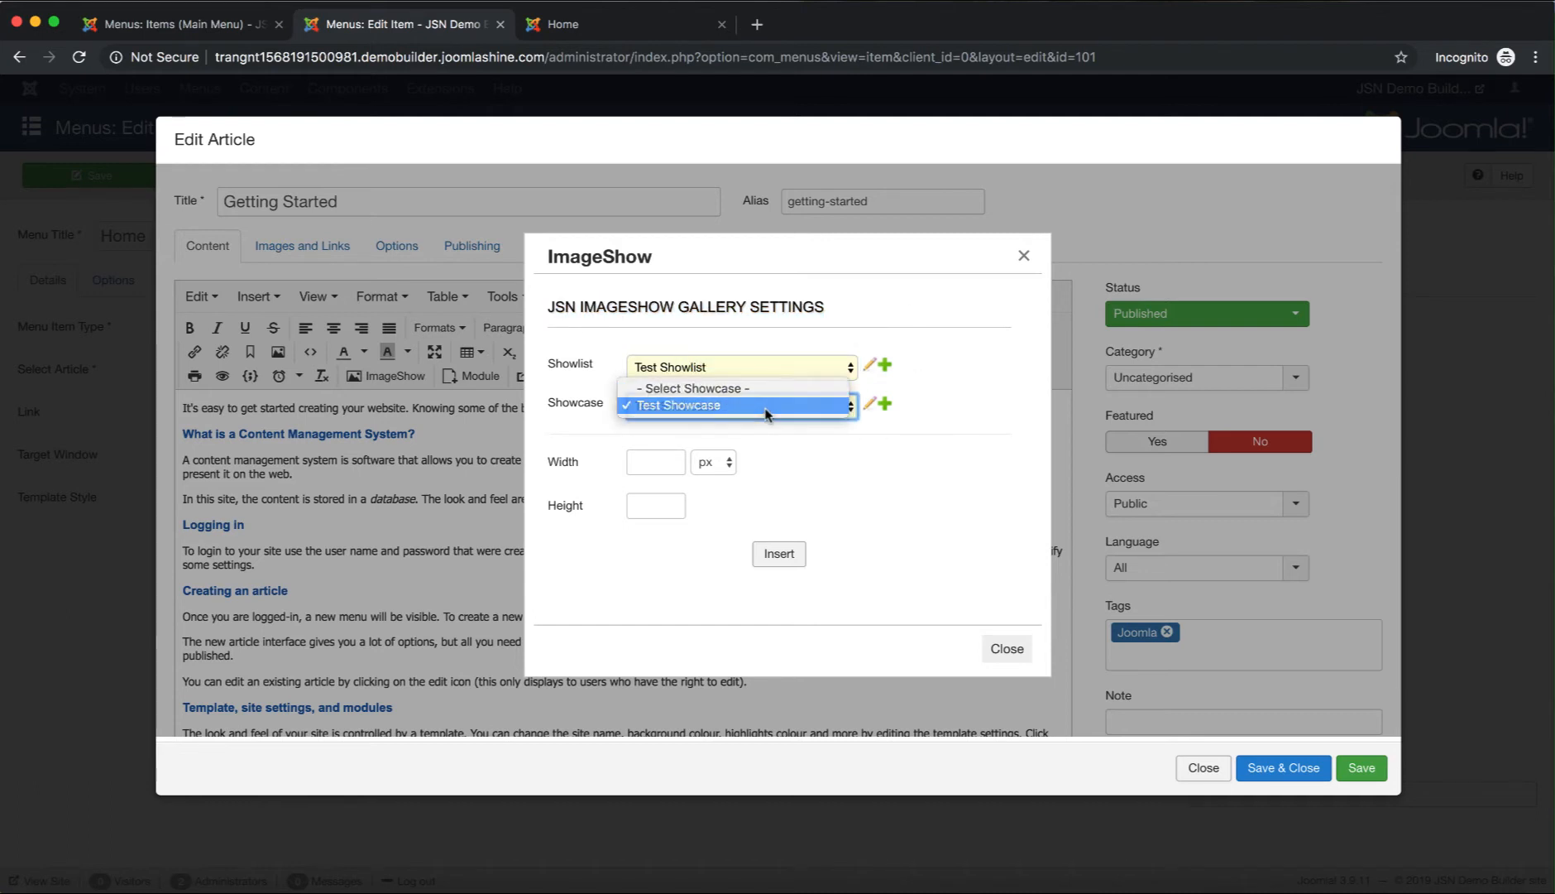
pyautogui.click(766, 407)
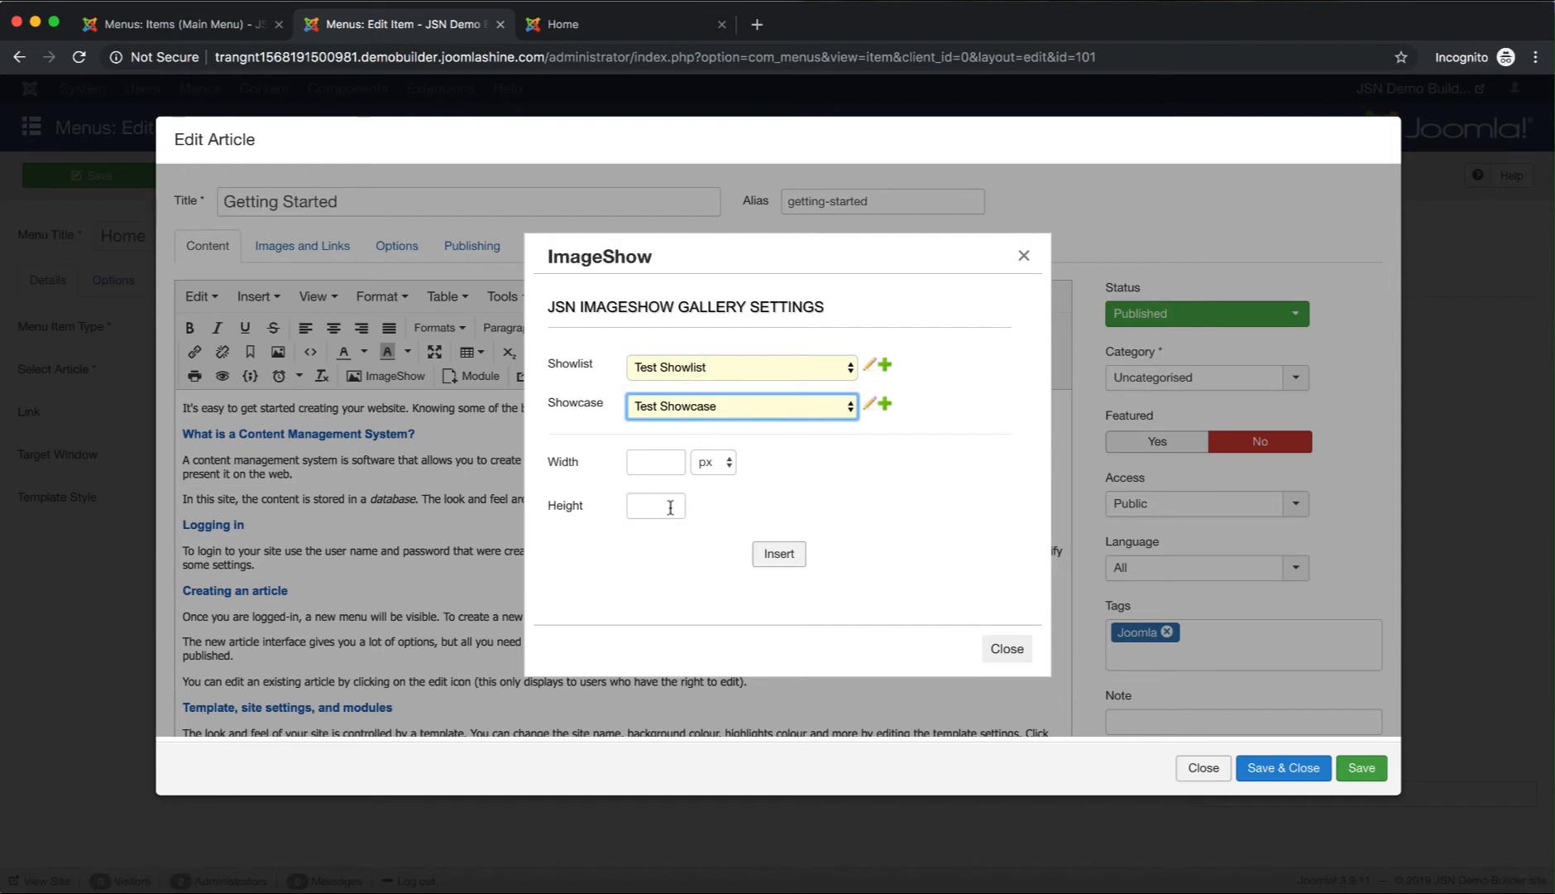
pyautogui.click(749, 519)
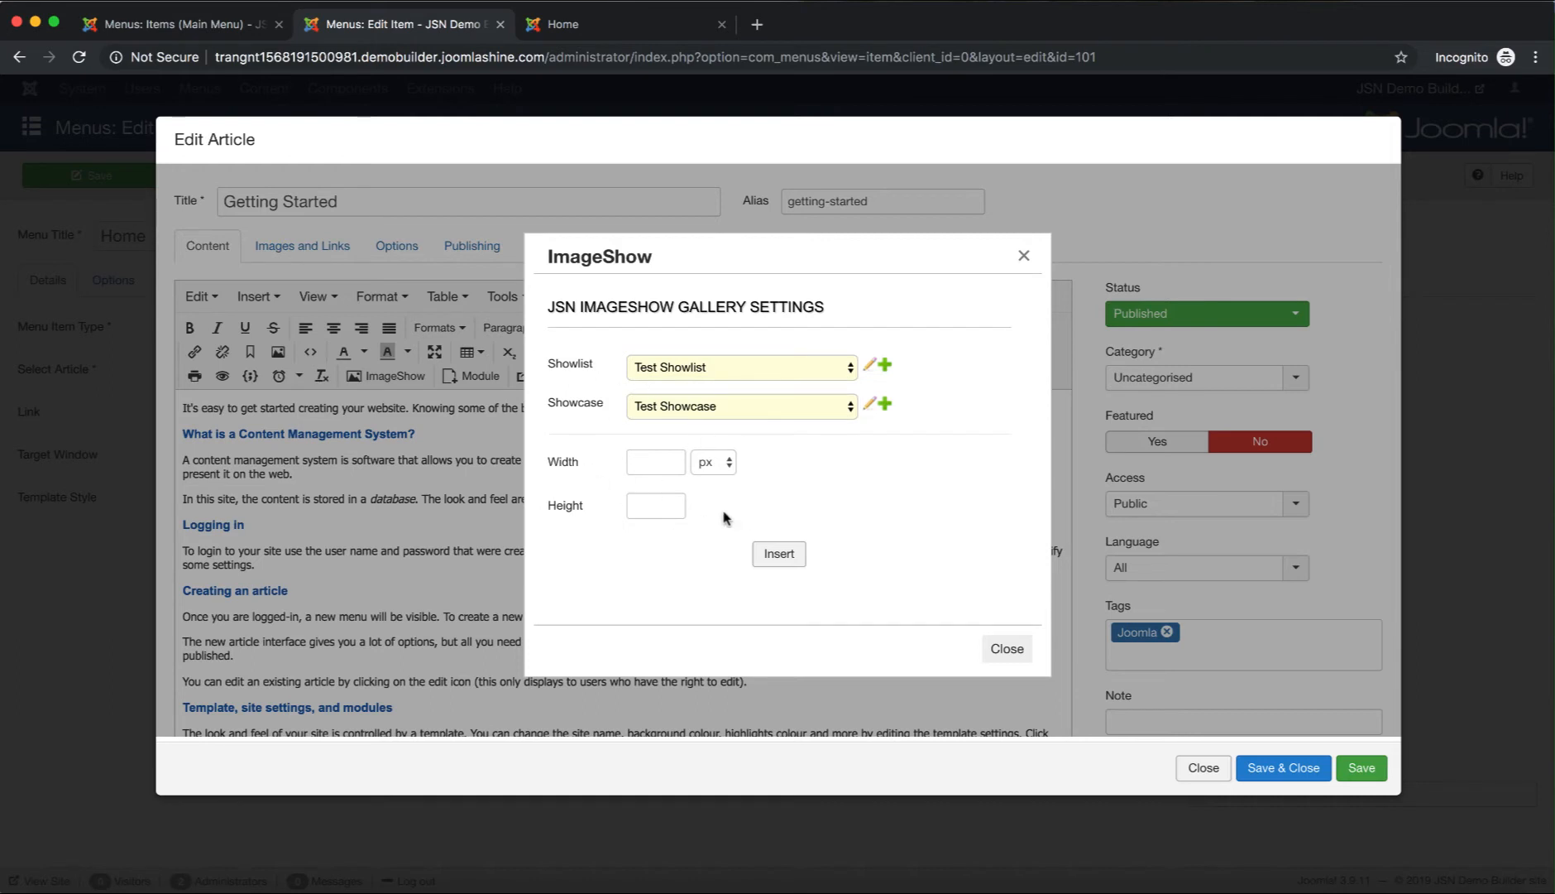
pyautogui.click(779, 554)
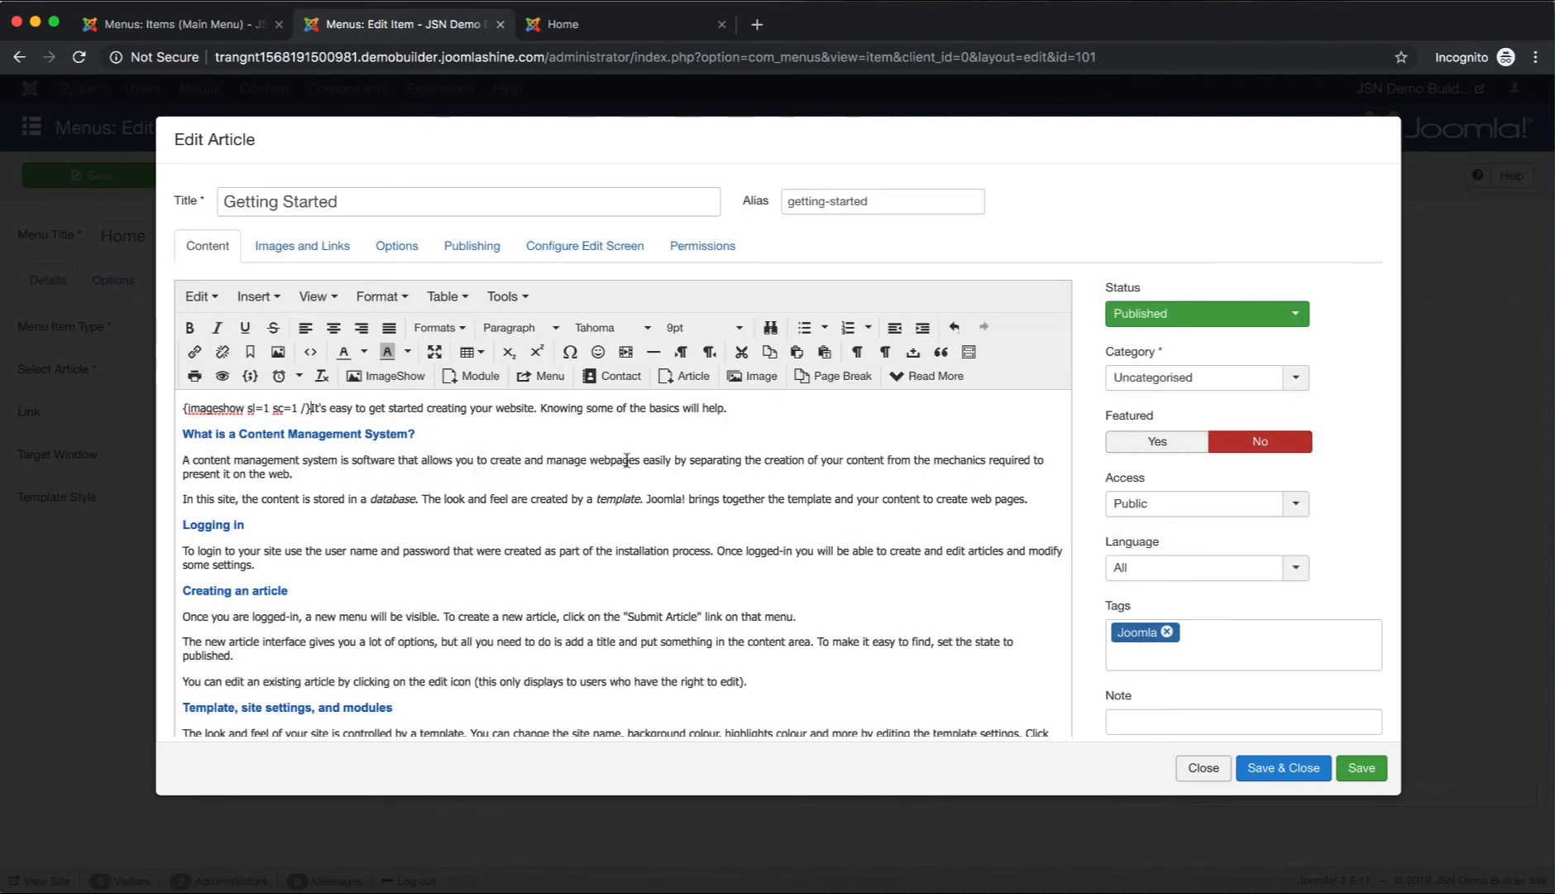
# - Put the inserted gallery syntax on its own line above the intro text, and save and close both the article and the Home menu item
pyautogui.press('Return')
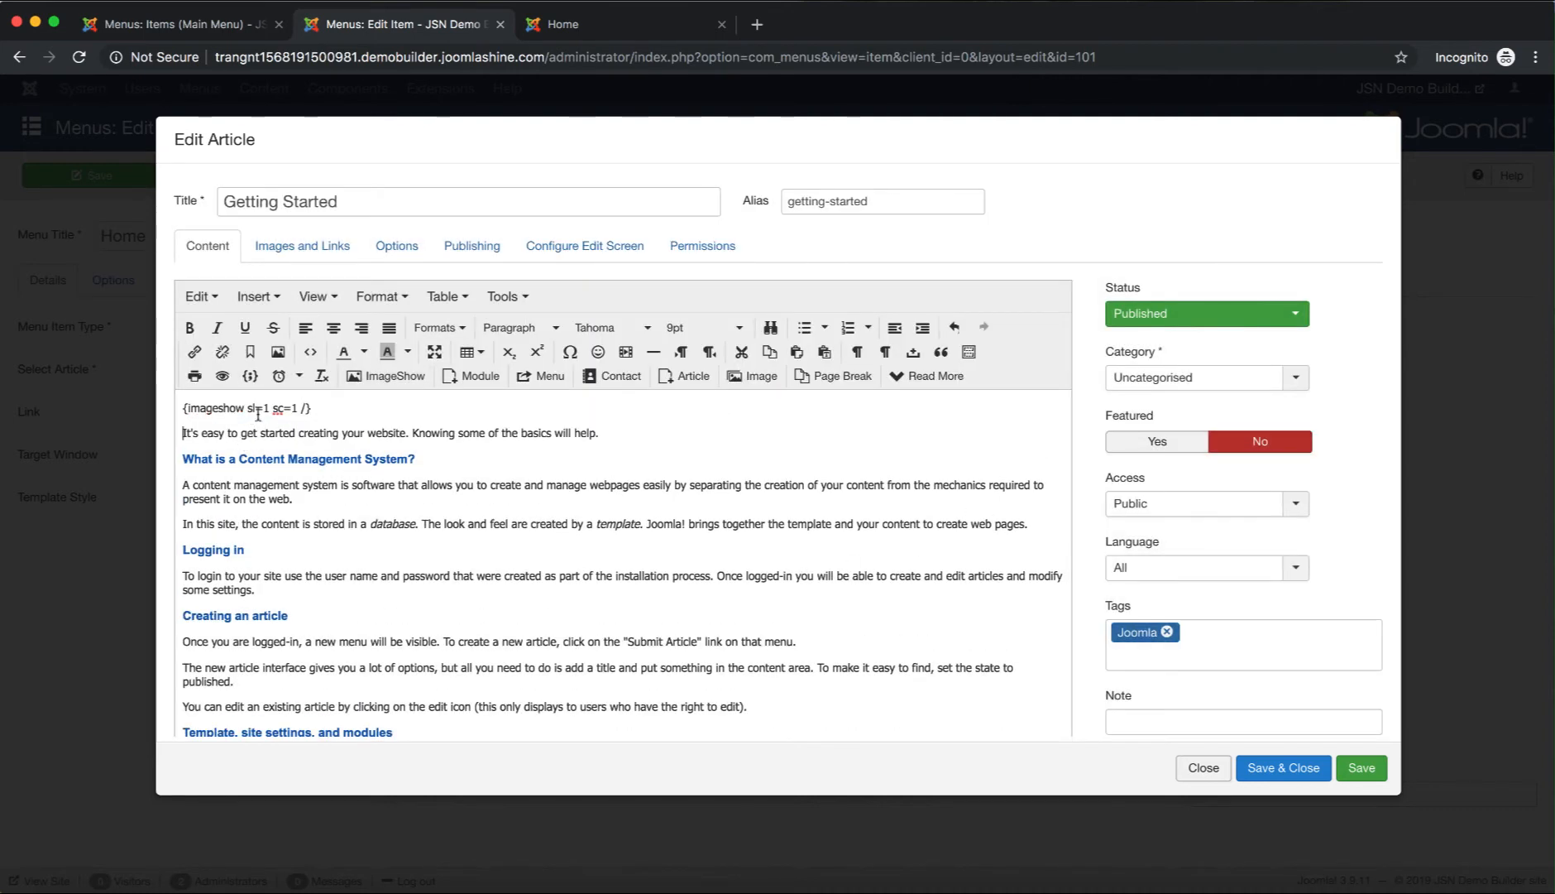
pyautogui.moveTo(317, 412); pyautogui.dragTo(181, 411)
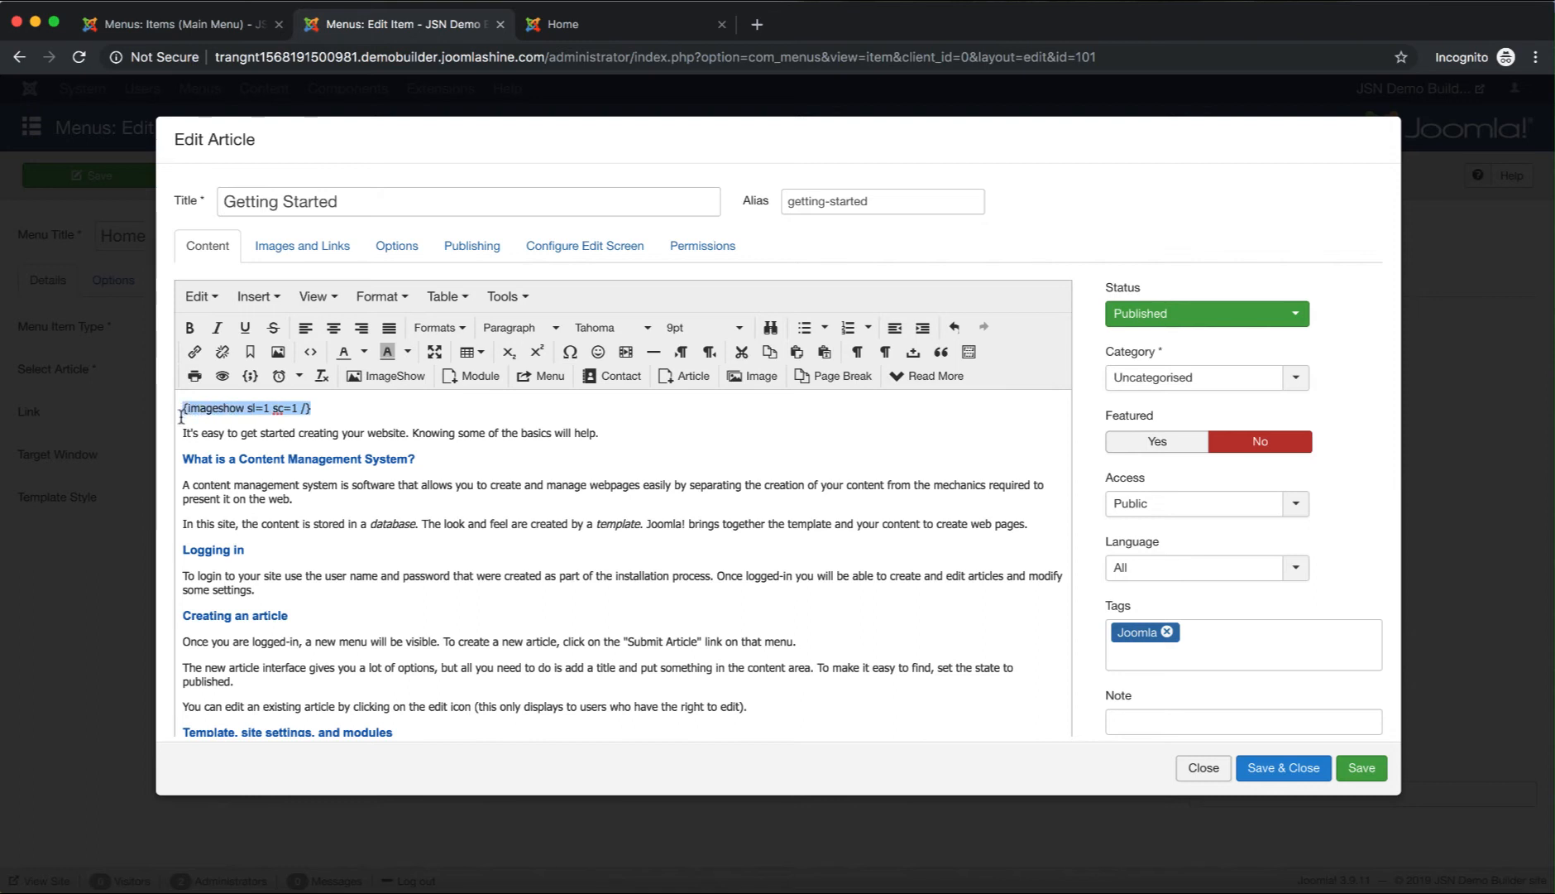
pyautogui.click(338, 411)
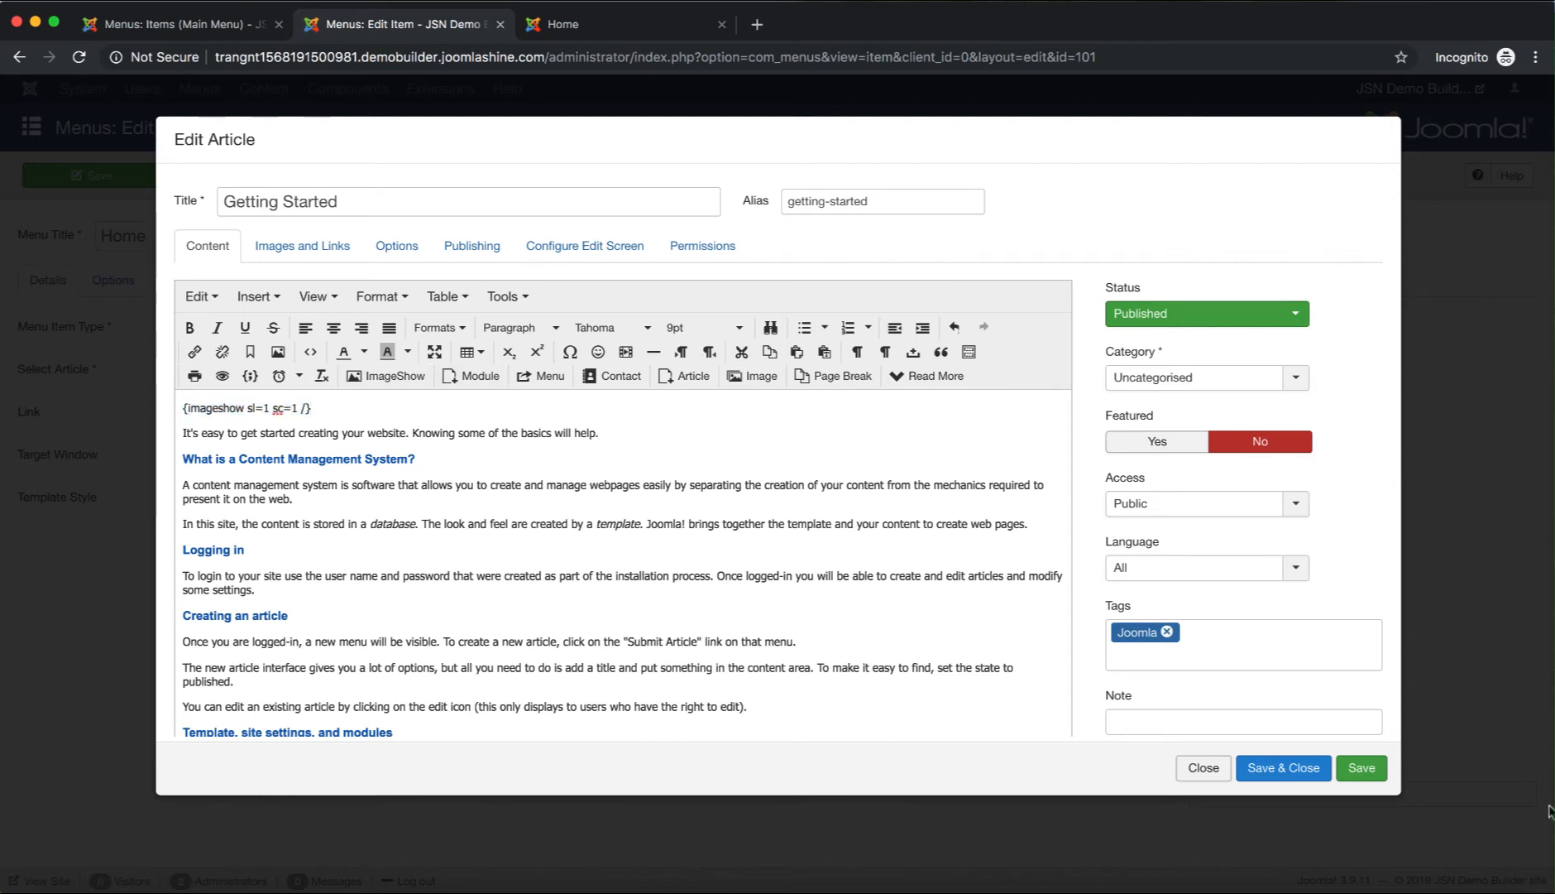
pyautogui.click(1300, 771)
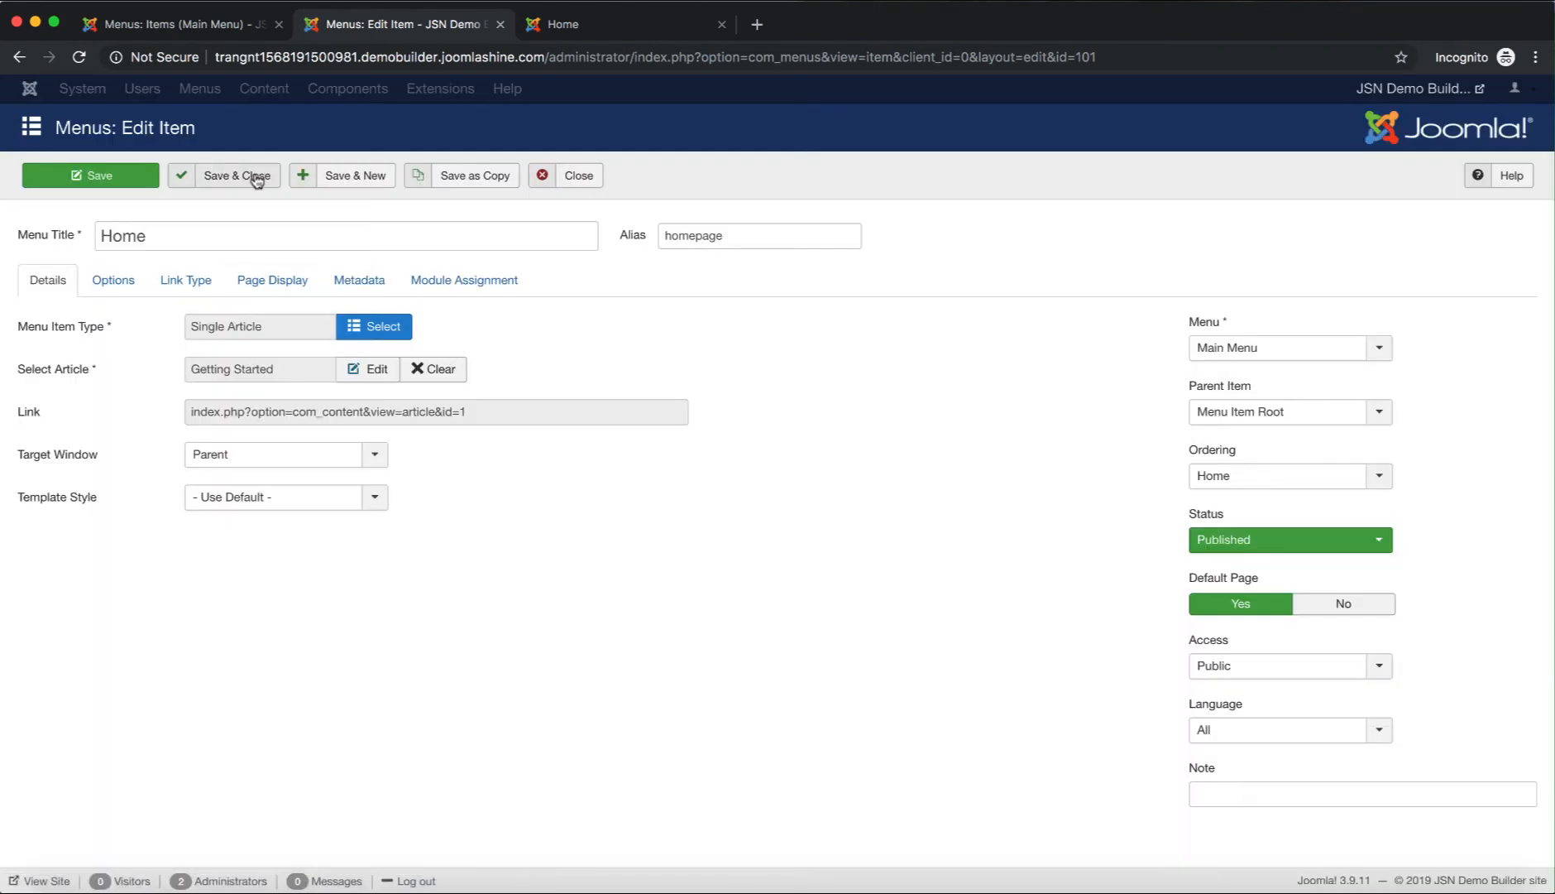
pyautogui.click(258, 172)
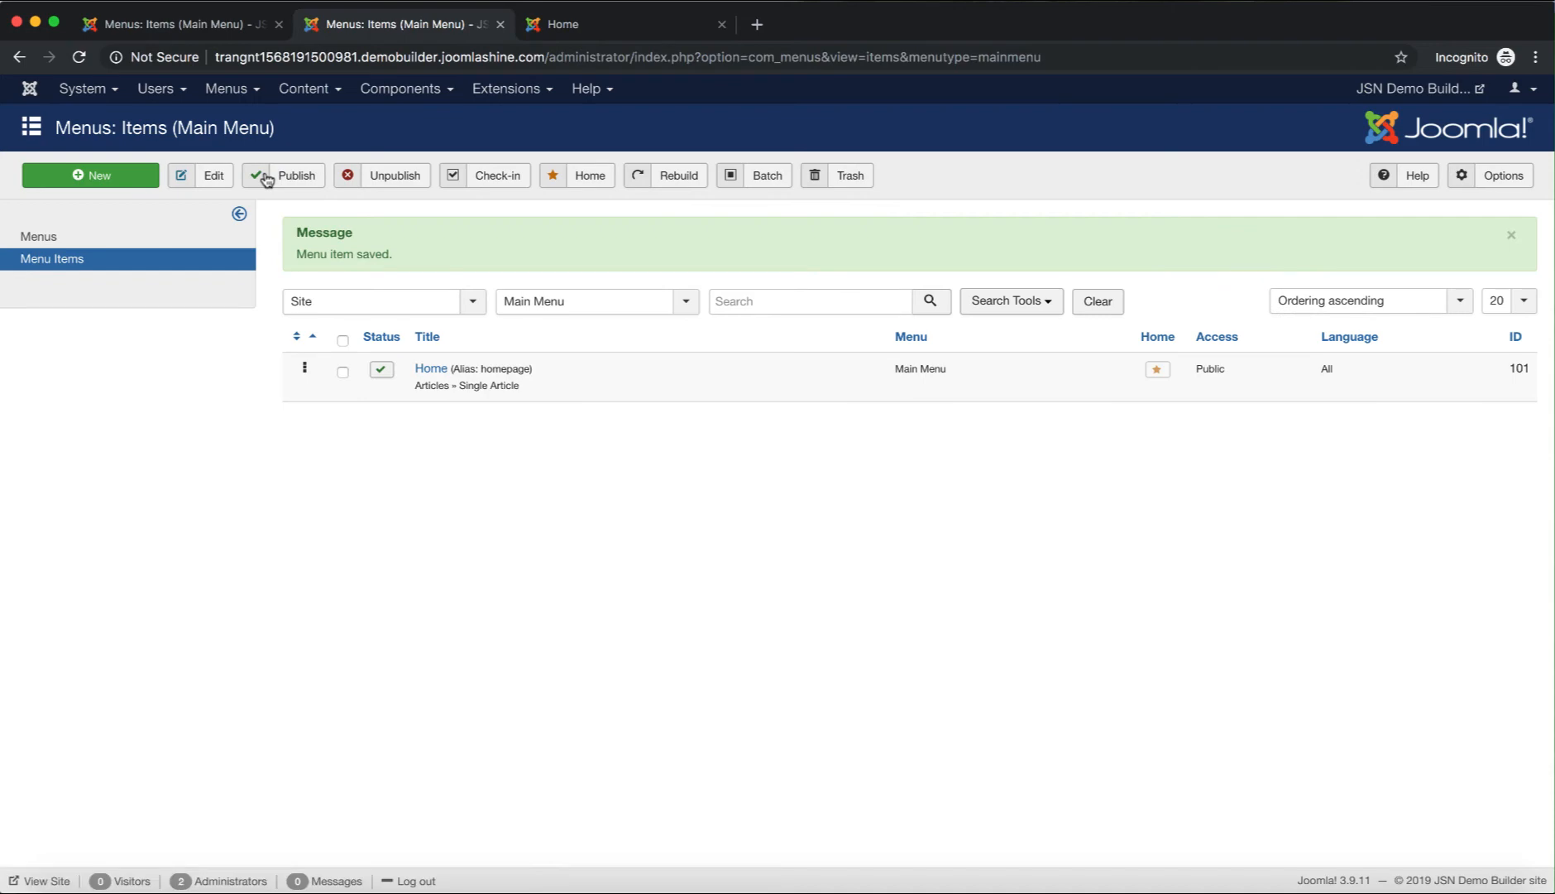
# - Reload the second site's home page and check the gallery at the start of the Getting Started article
pyautogui.click(667, 33)
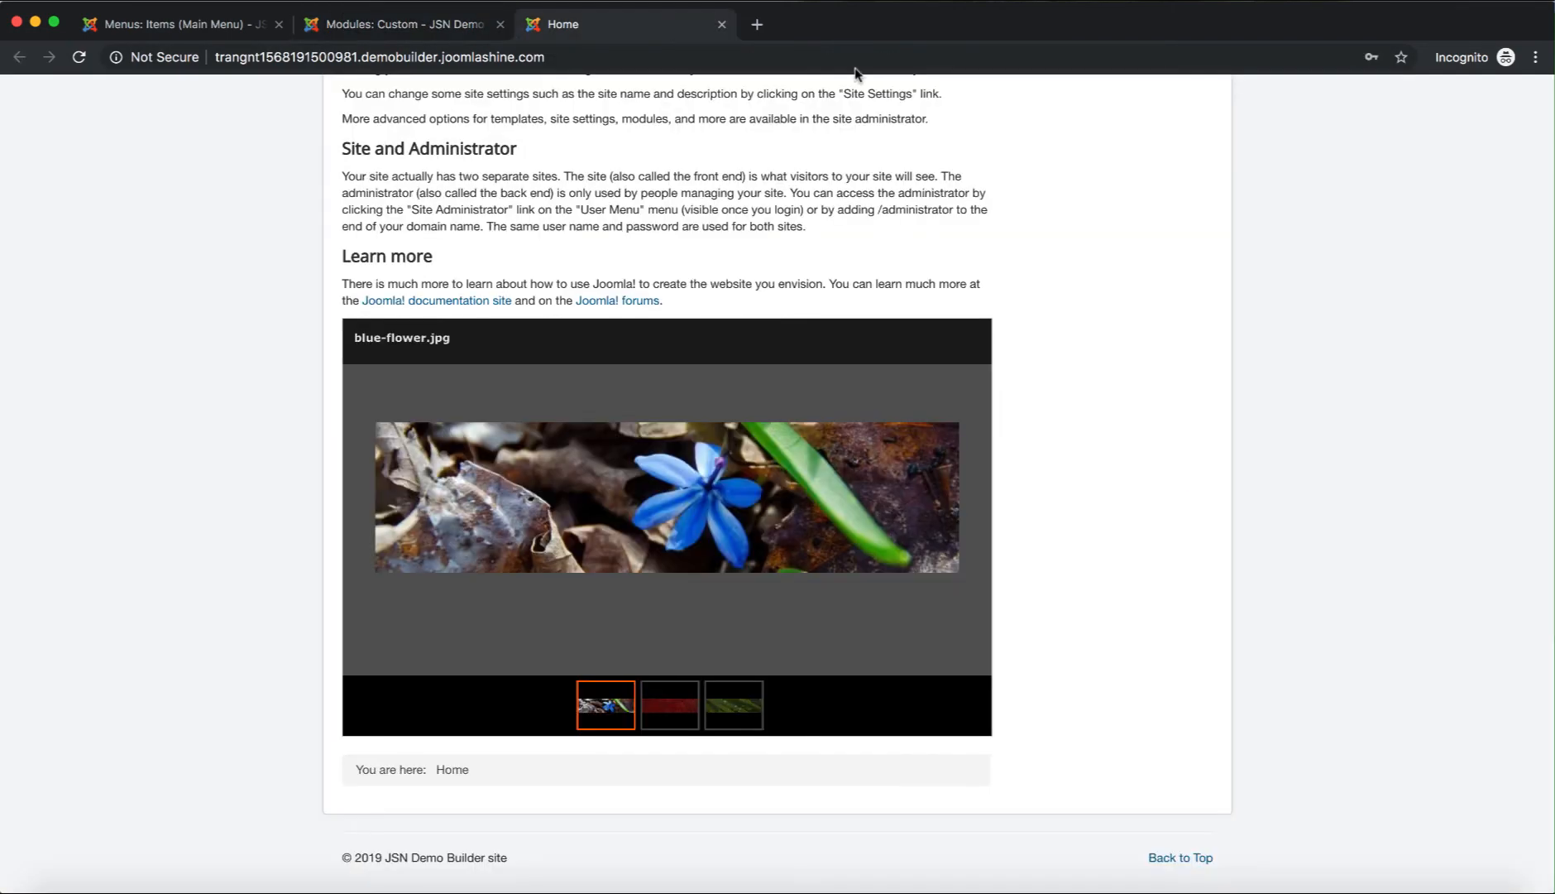
pyautogui.press('super+r')
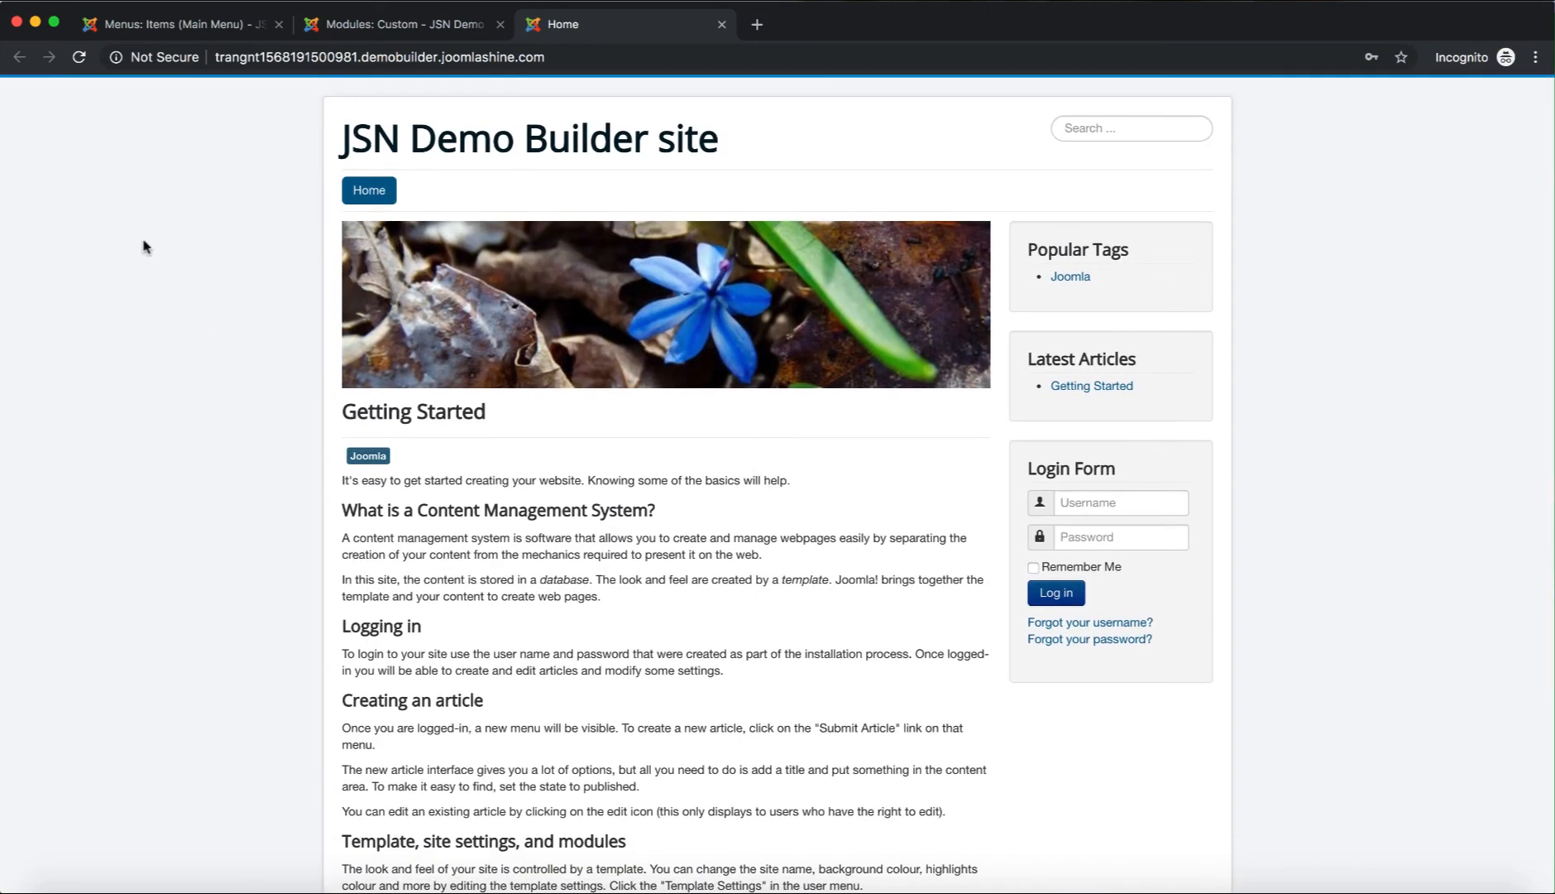
pyautogui.scroll(-1, 805, 500)
pyautogui.scroll(-7, 808, 503)
pyautogui.scroll(8, 805, 500)
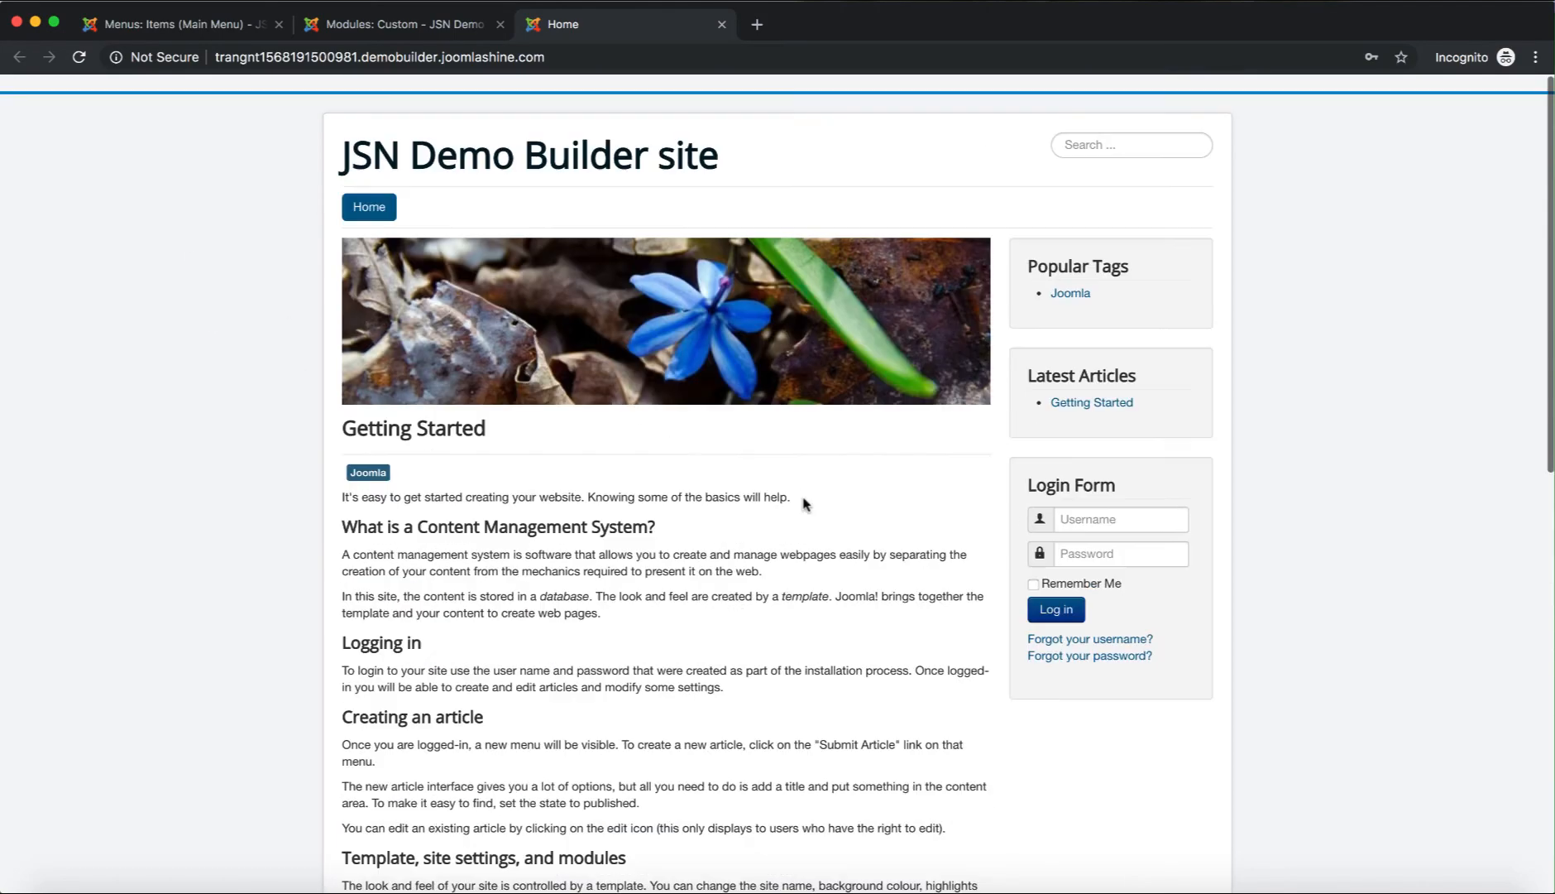
pyautogui.click(80, 57)
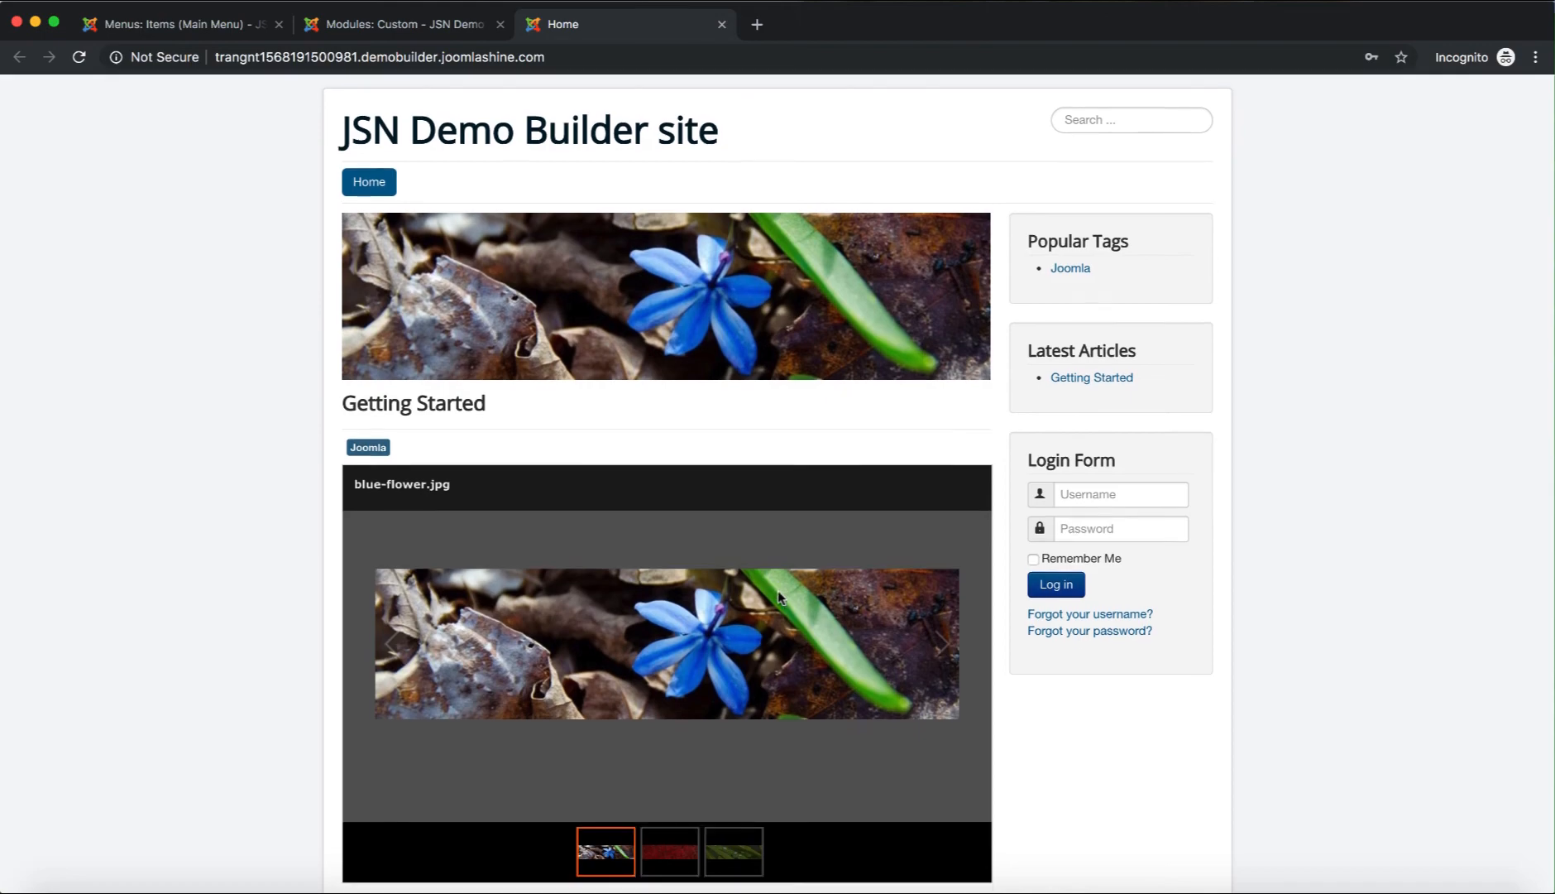
pyautogui.scroll(-2, 782, 596)
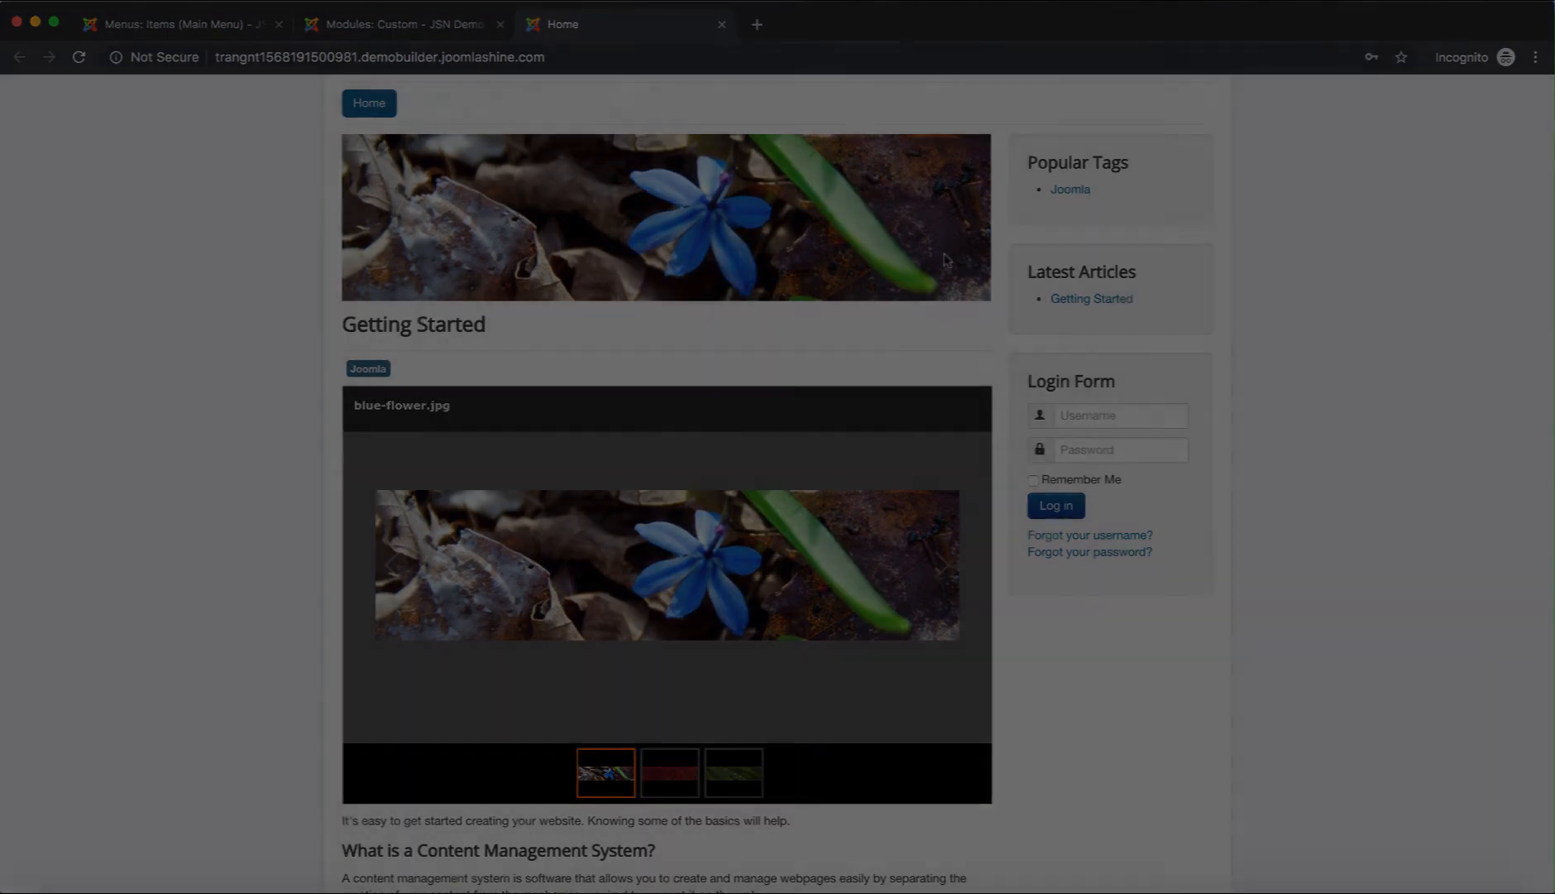